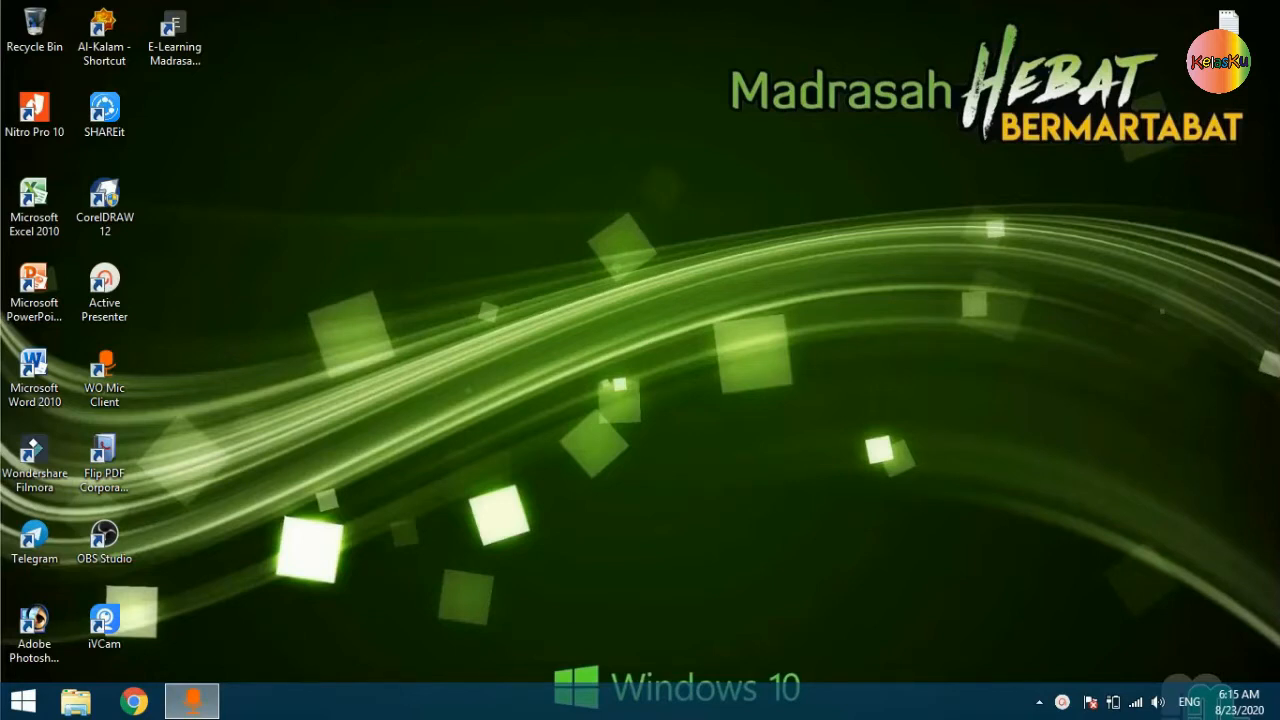
# Step: Open the madrasah E-Learning site, log in with the saved username and account password, and skip the welcome tour
pyautogui.doubleClick(183, 45)
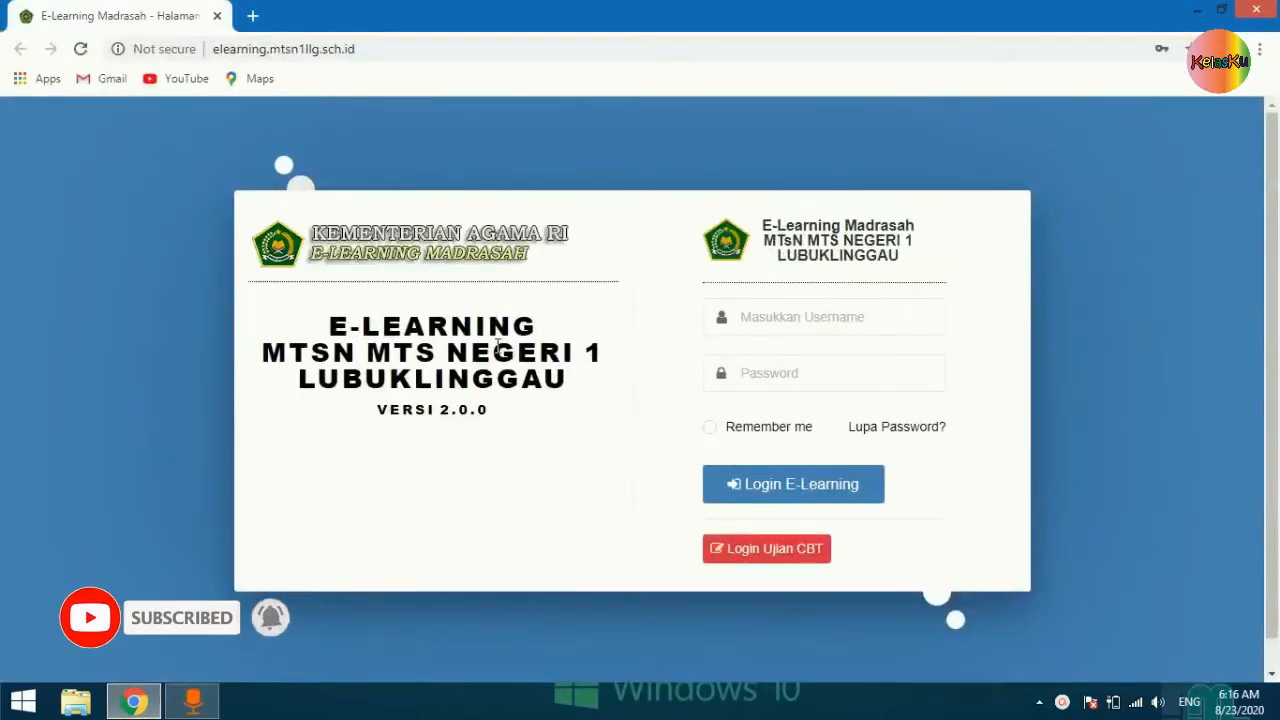
pyautogui.click(772, 317)
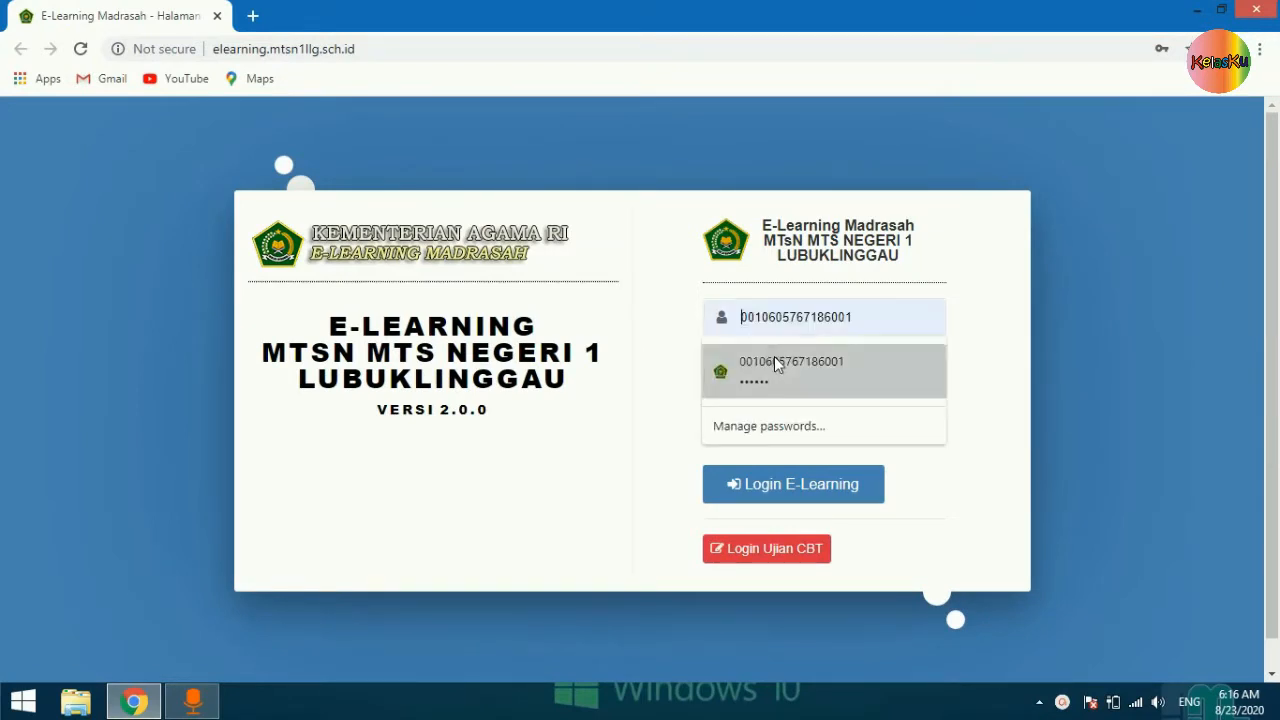
pyautogui.click(774, 362)
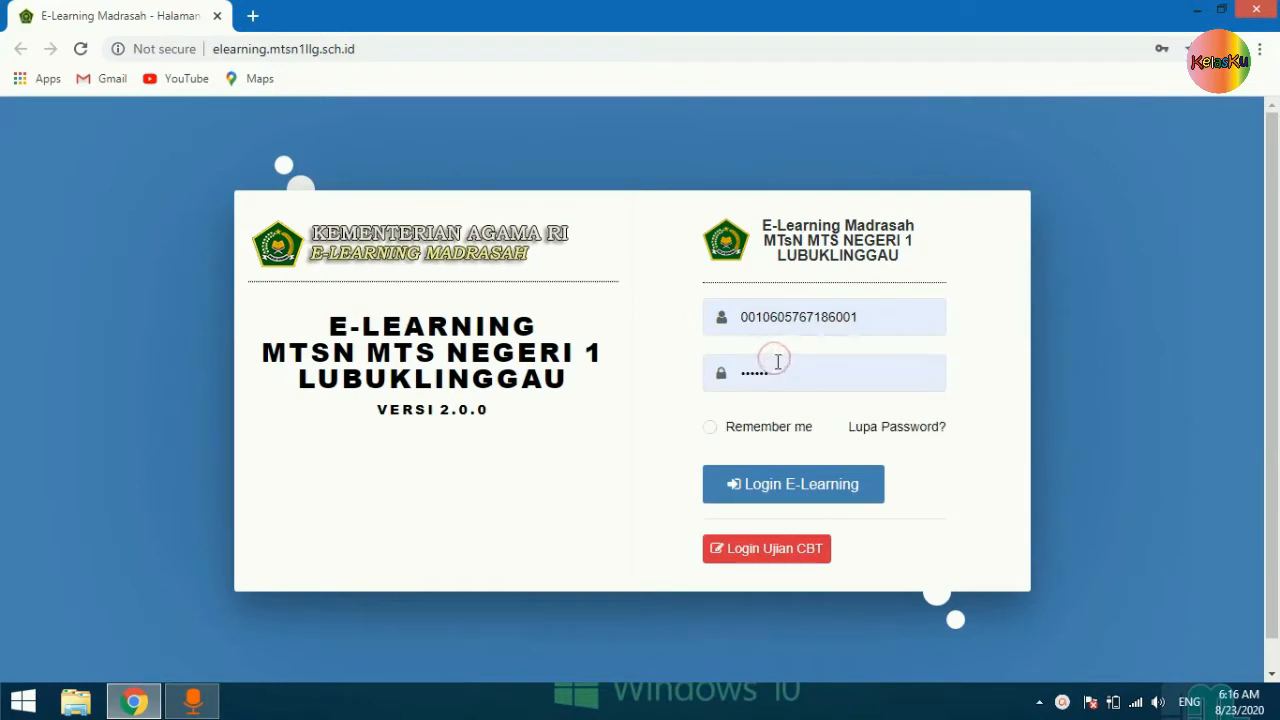
pyautogui.click(796, 492)
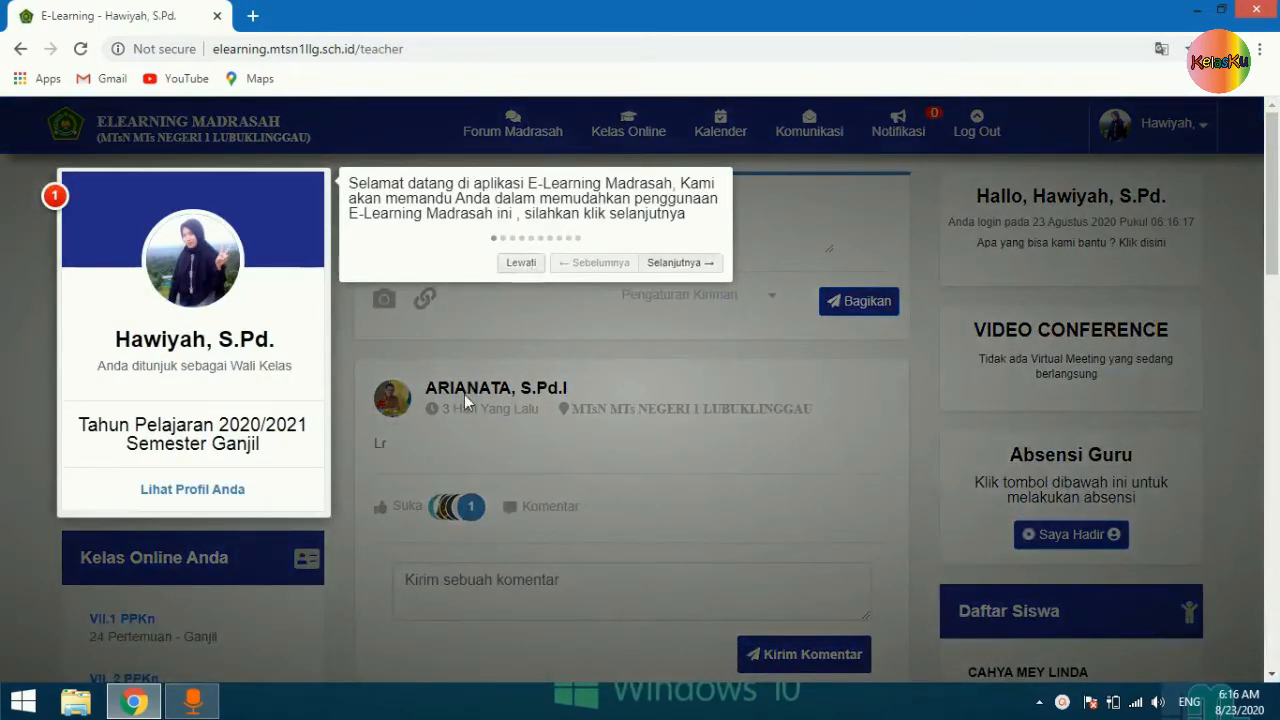
pyautogui.click(520, 263)
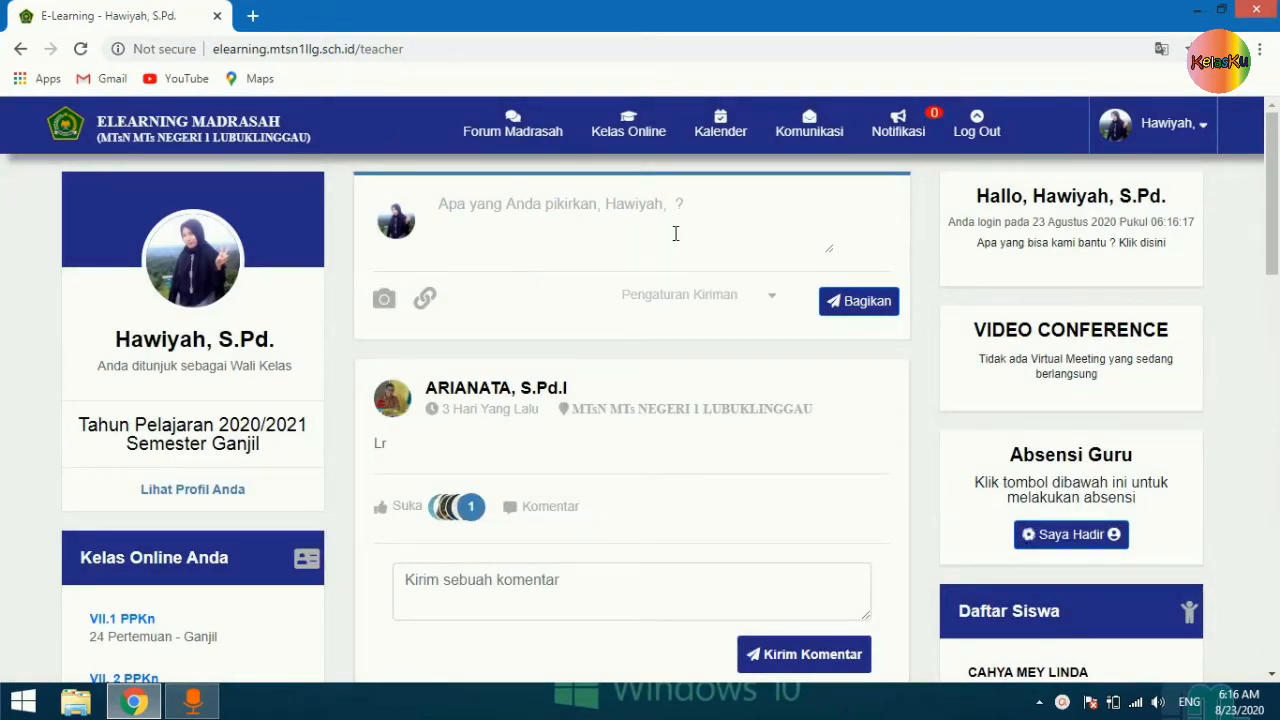
# Step: Open the online class VII.3 PPKn and look over its available sections
pyautogui.click(624, 133)
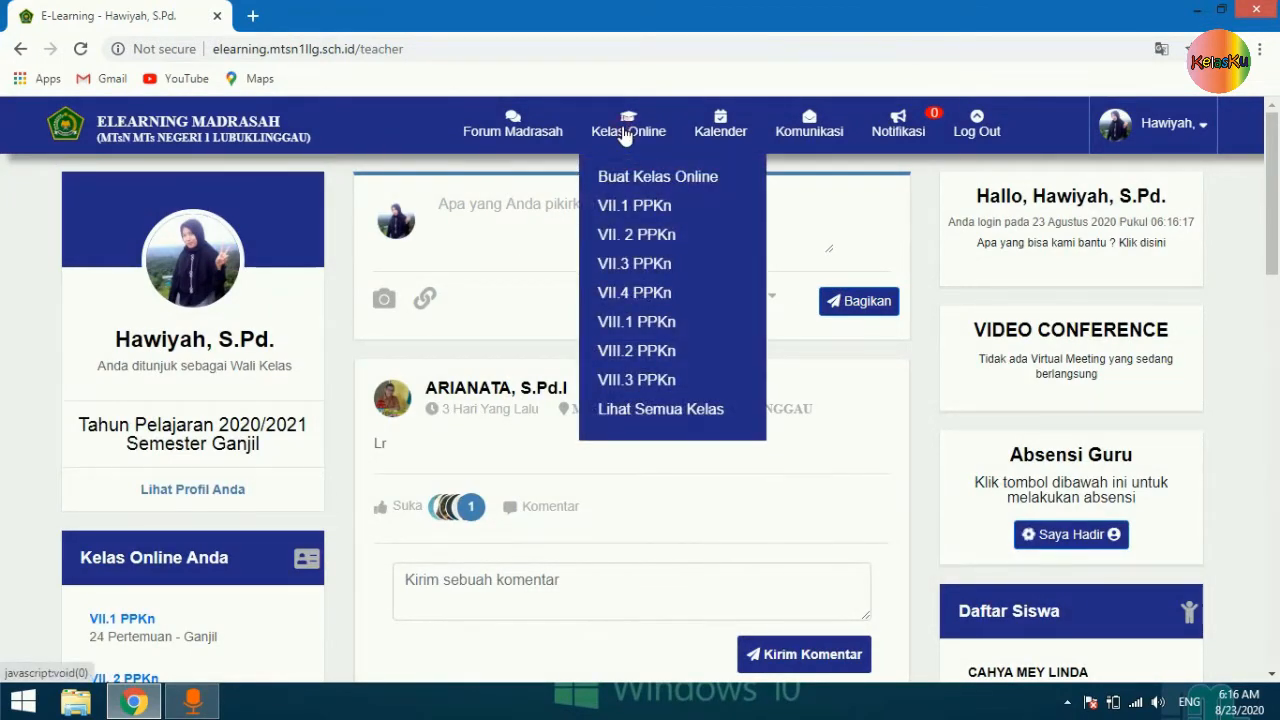
pyautogui.click(636, 266)
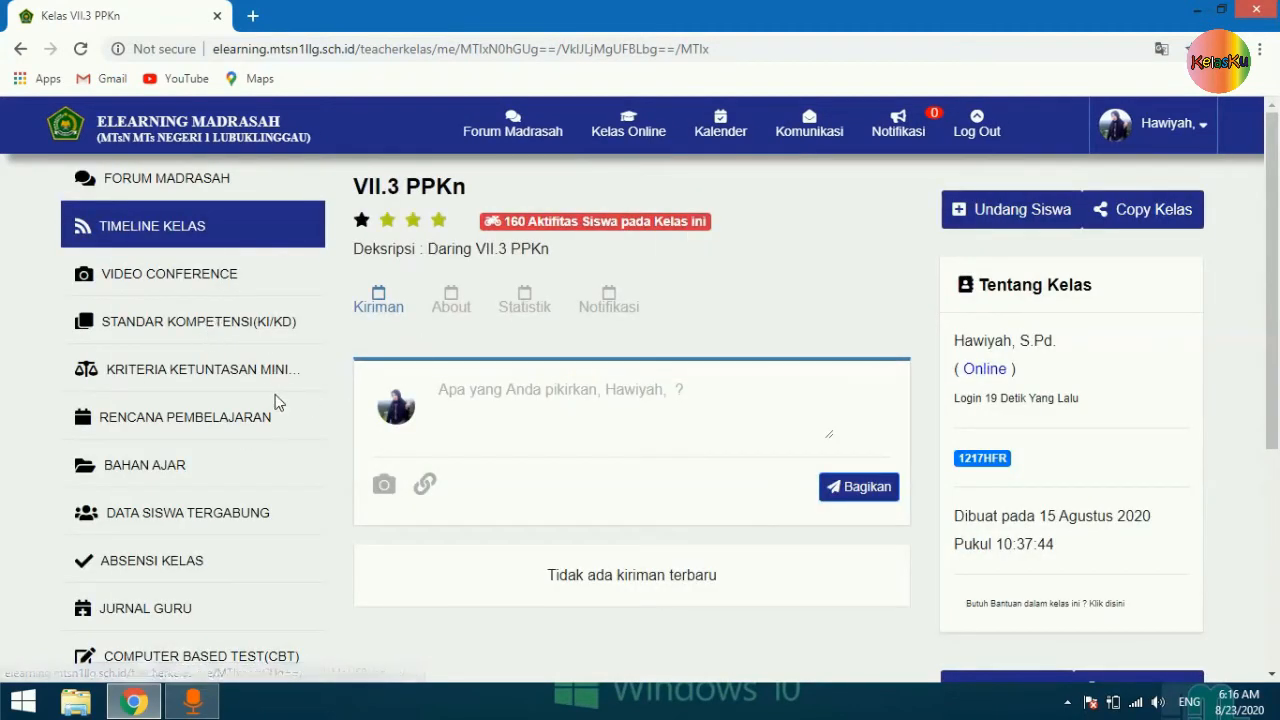
pyautogui.scroll(-1, 242, 420)
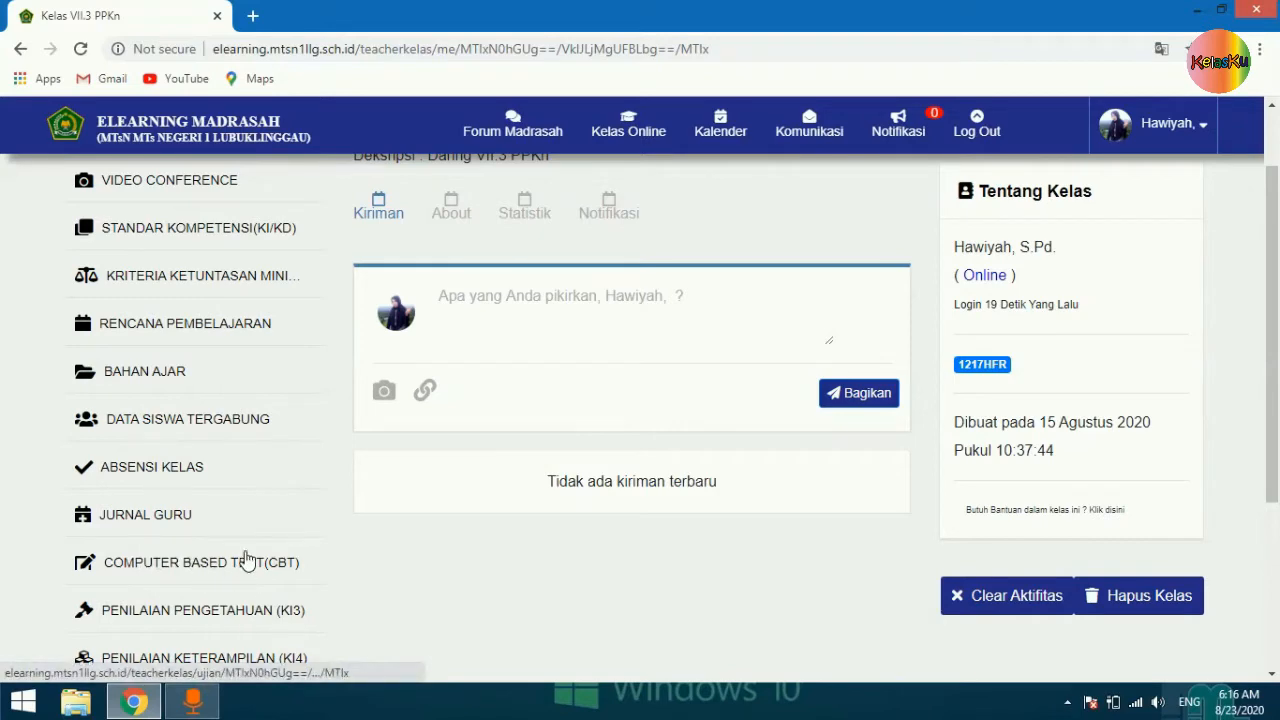
pyautogui.scroll(1, 250, 540)
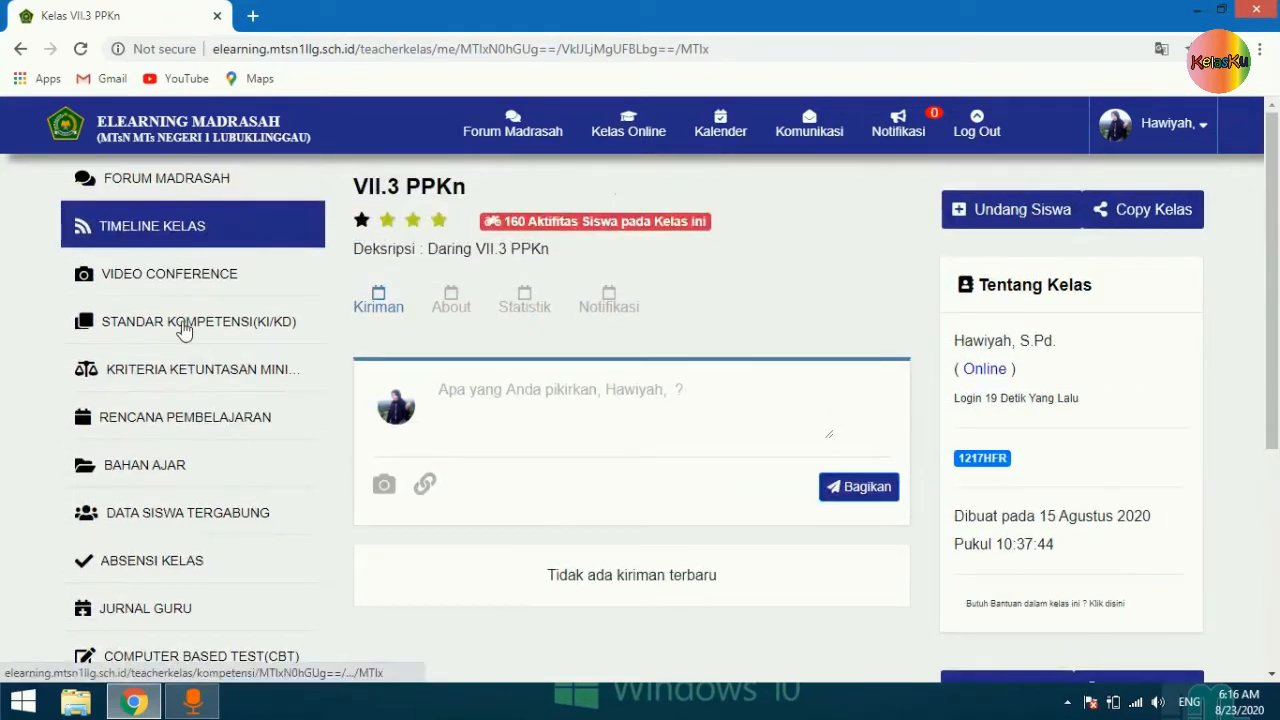
# Step: Review the core and basic competencies (KI/KD) for knowledge and skills in class VII.3 PPKn
pyautogui.click(184, 330)
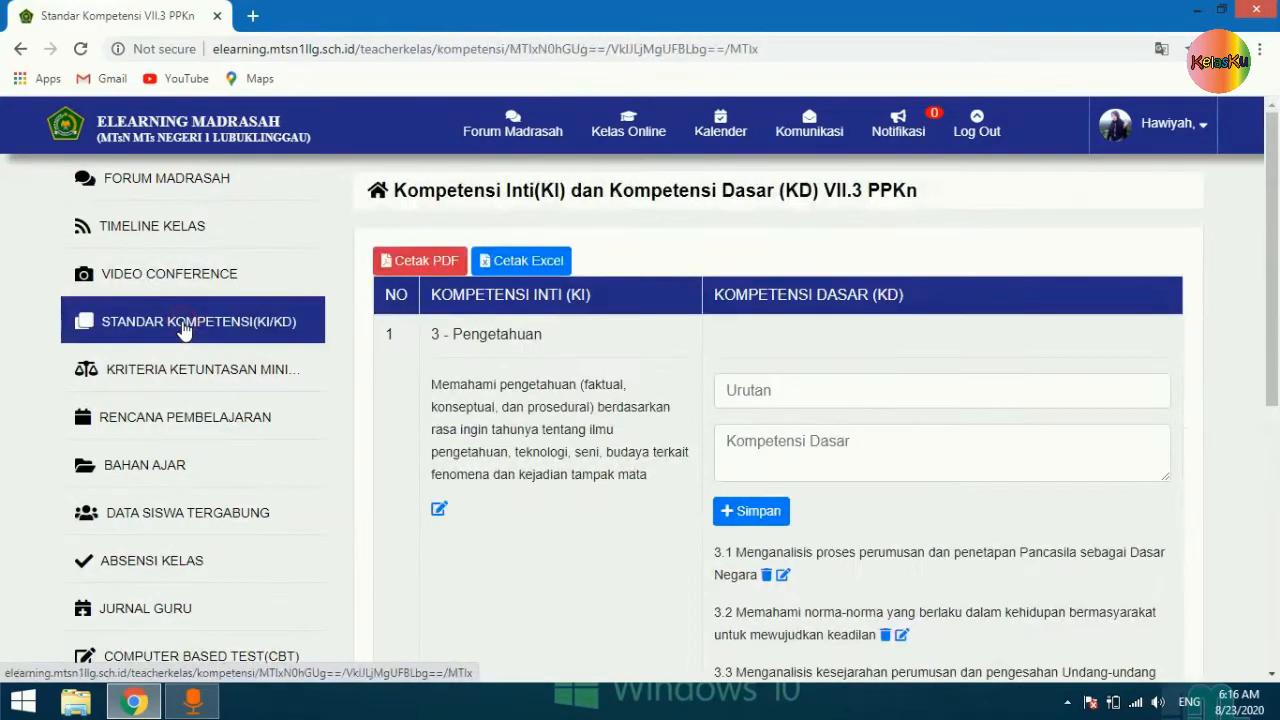
pyautogui.scroll(-1, 580, 402)
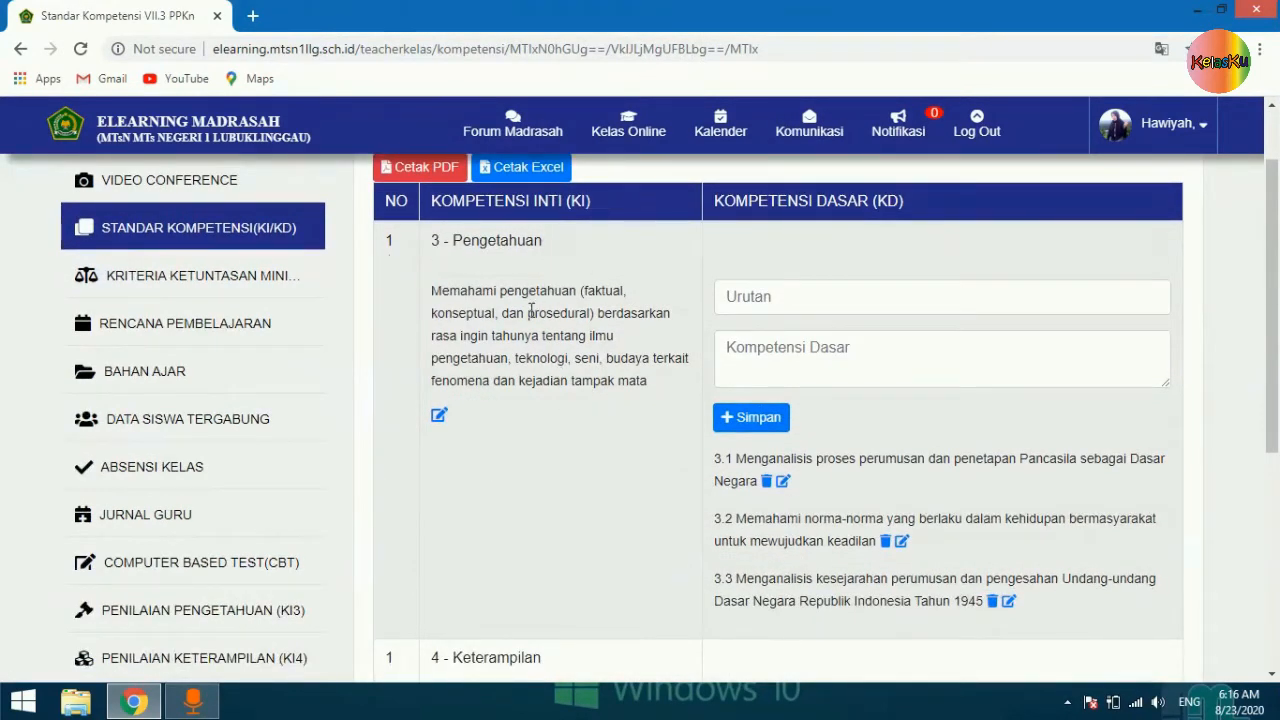
pyautogui.scroll(-2, 566, 424)
pyautogui.scroll(-1, 570, 440)
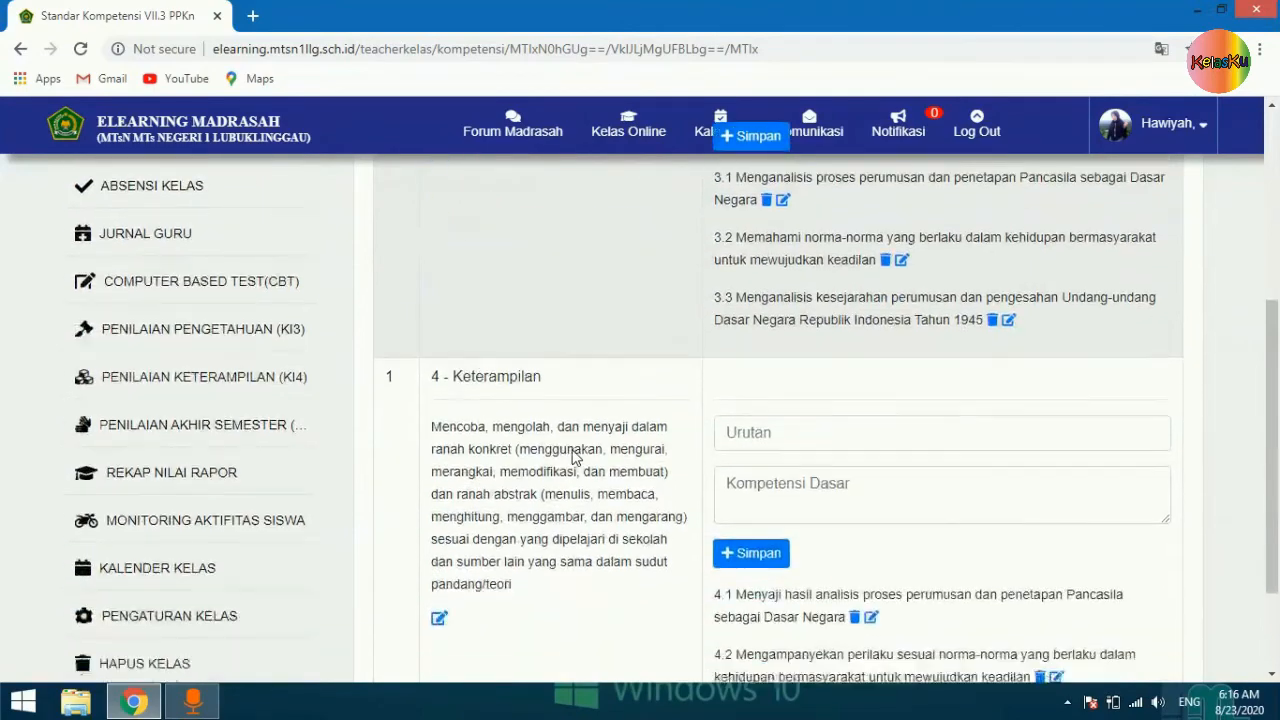
pyautogui.scroll(1, 573, 450)
pyautogui.scroll(3, 573, 450)
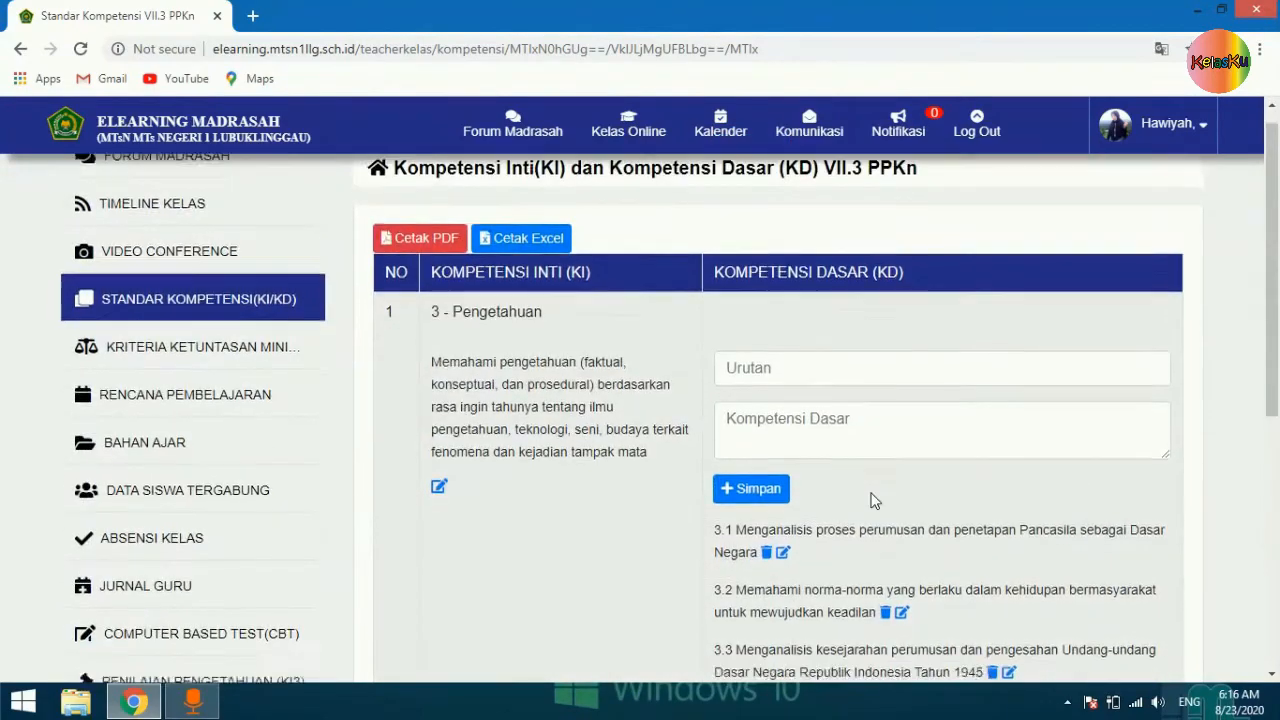
pyautogui.scroll(-1, 840, 470)
pyautogui.scroll(-4, 810, 456)
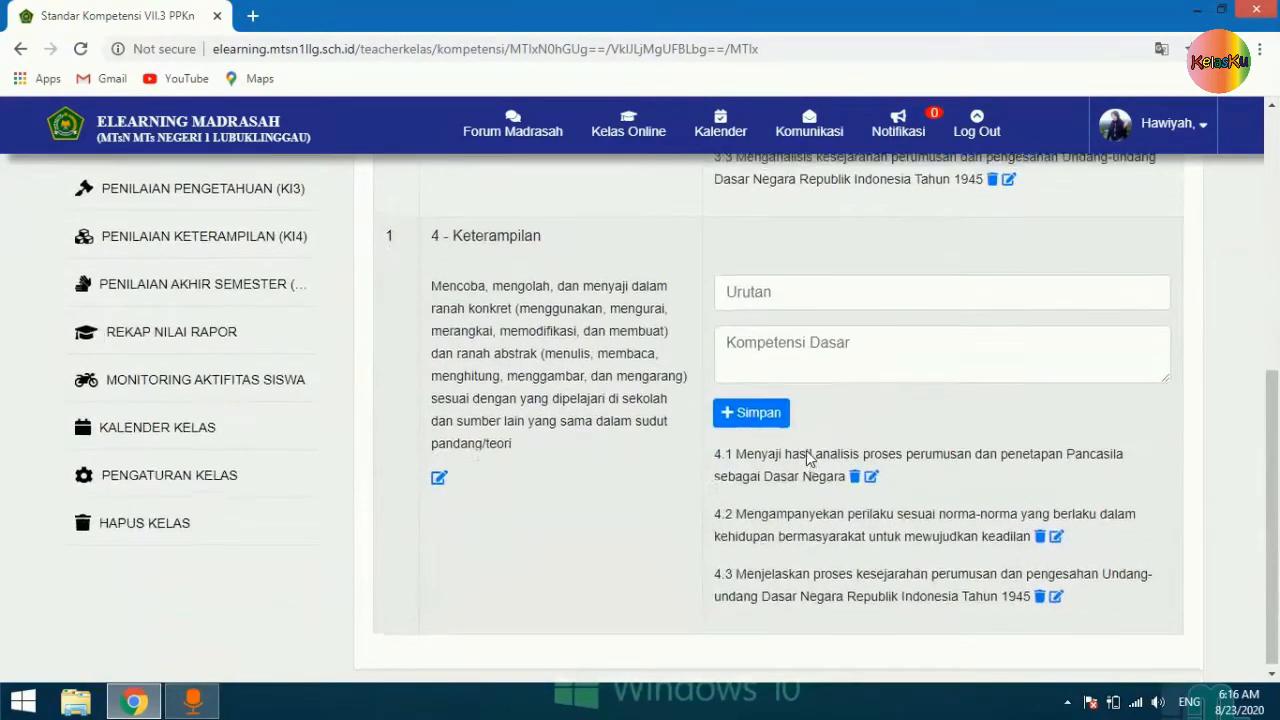
pyautogui.scroll(5, 810, 456)
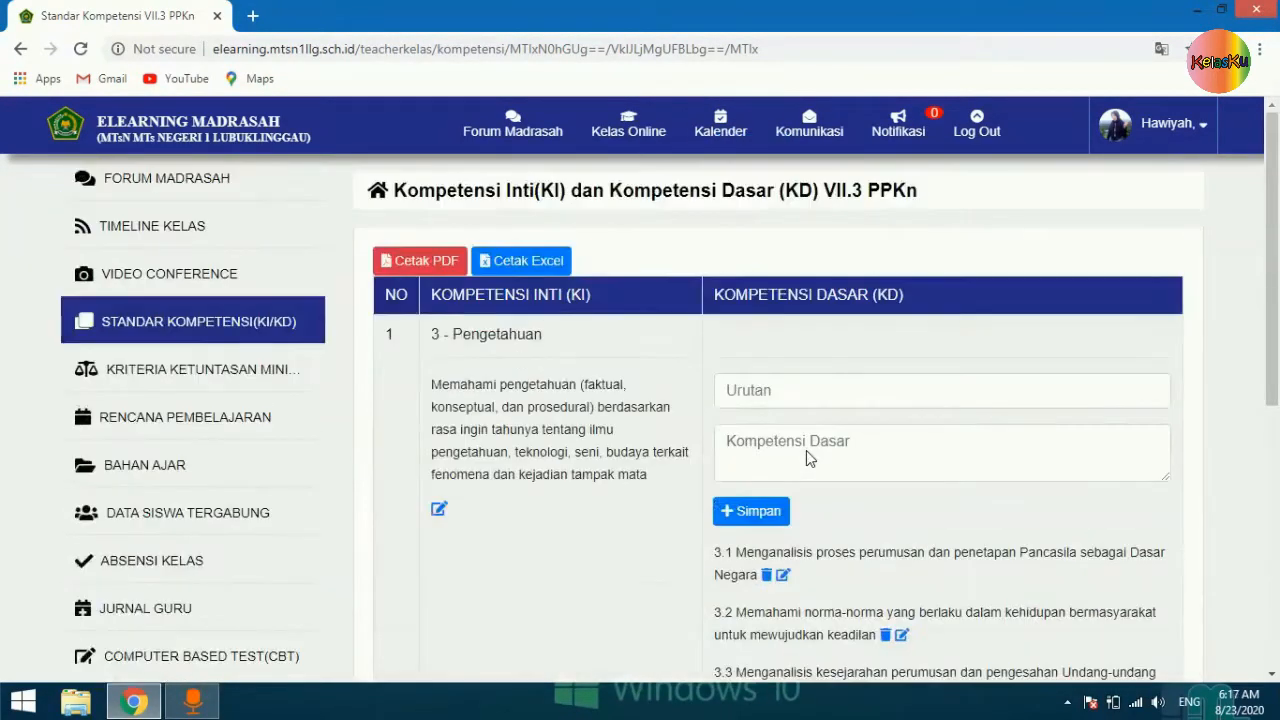
# Step: Review the assessment weights per KD, the subject's minimum completeness criteria (KKM) and the grade intervals
pyautogui.click(222, 376)
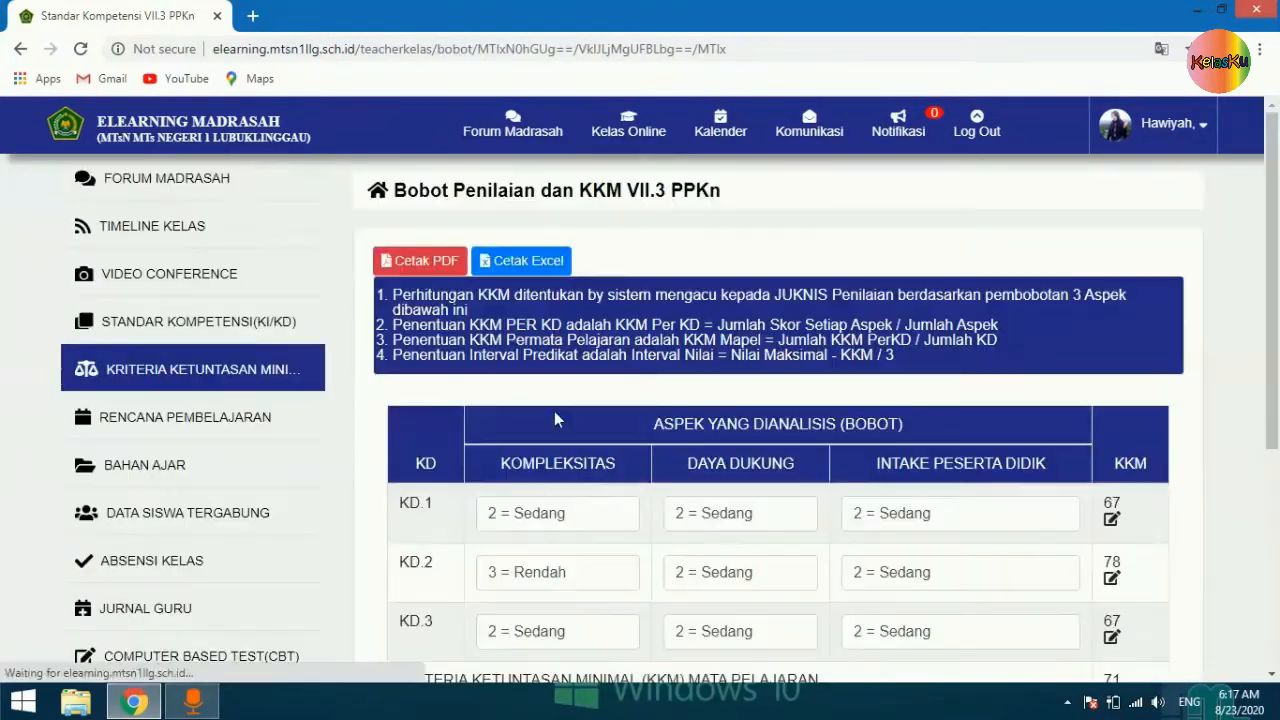
pyautogui.scroll(-1, 609, 529)
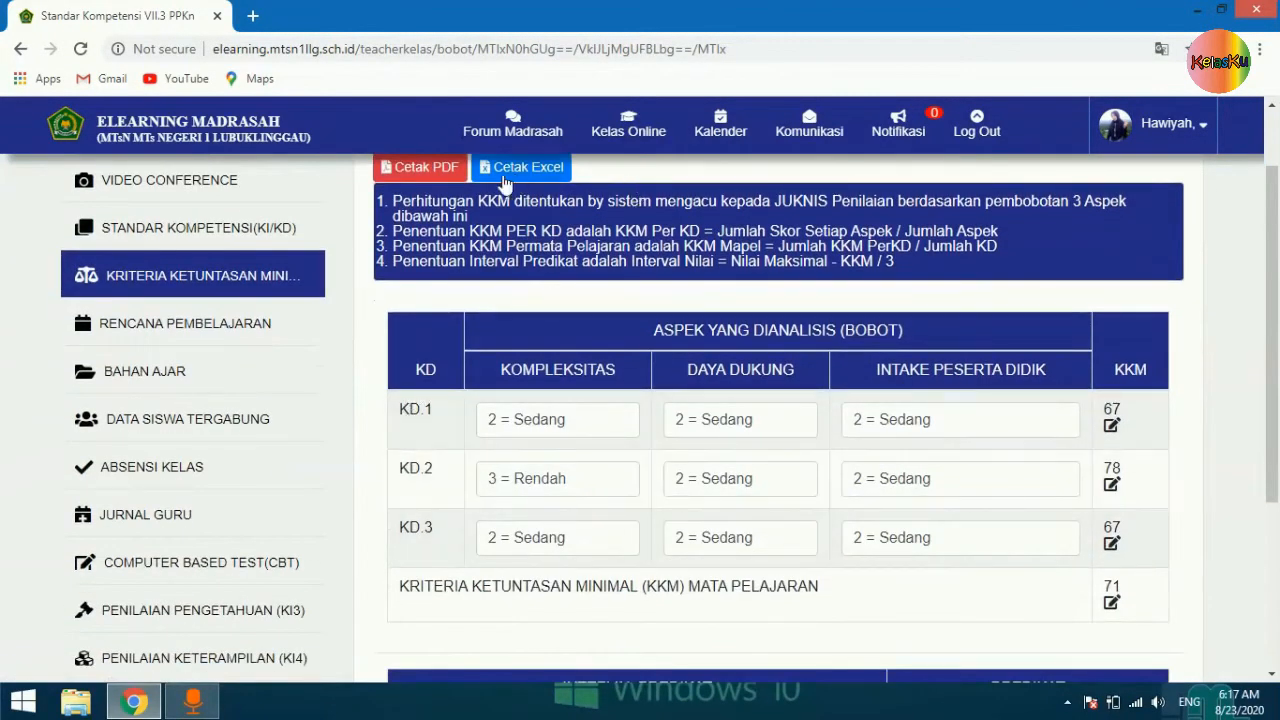
pyautogui.scroll(1, 509, 234)
pyautogui.scroll(-3, 1186, 541)
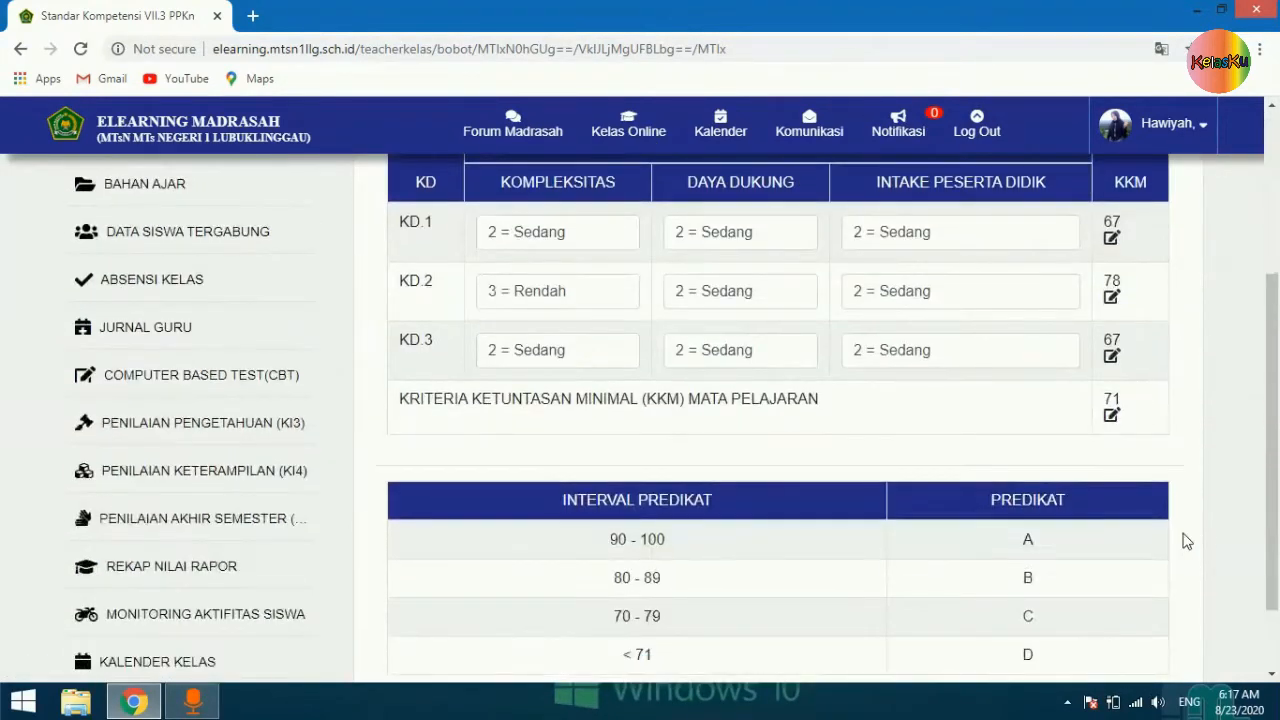
pyautogui.scroll(-1, 1040, 474)
pyautogui.scroll(4, 137, 491)
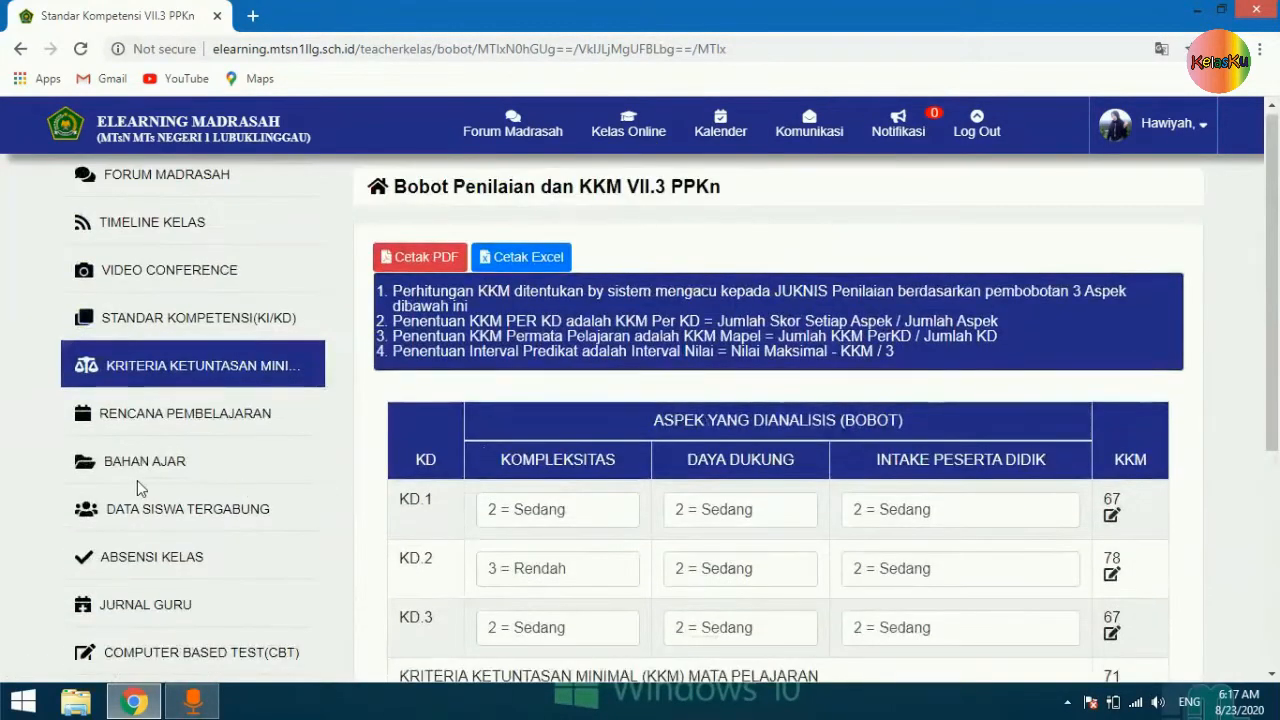
# Step: View the teaching materials (Bahan Ajar) shared with the class
pyautogui.scroll(-1, 136, 475)
pyautogui.click(146, 369)
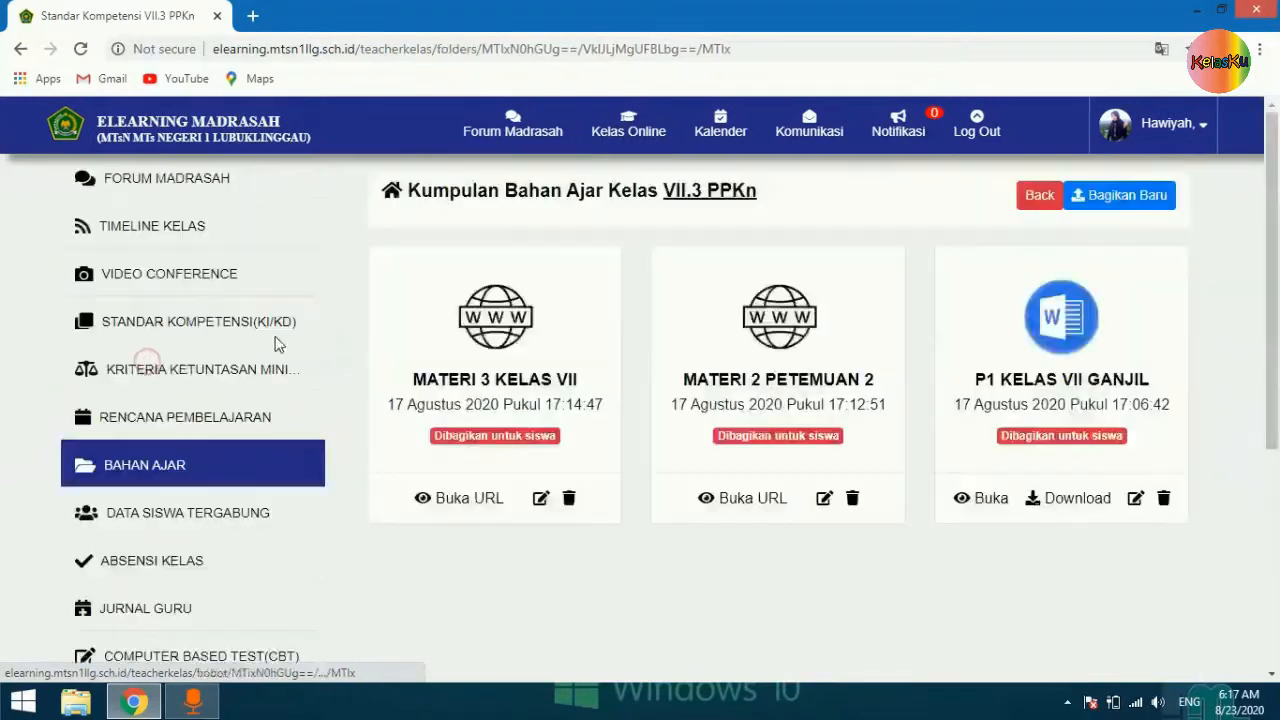
pyautogui.scroll(-2, 251, 500)
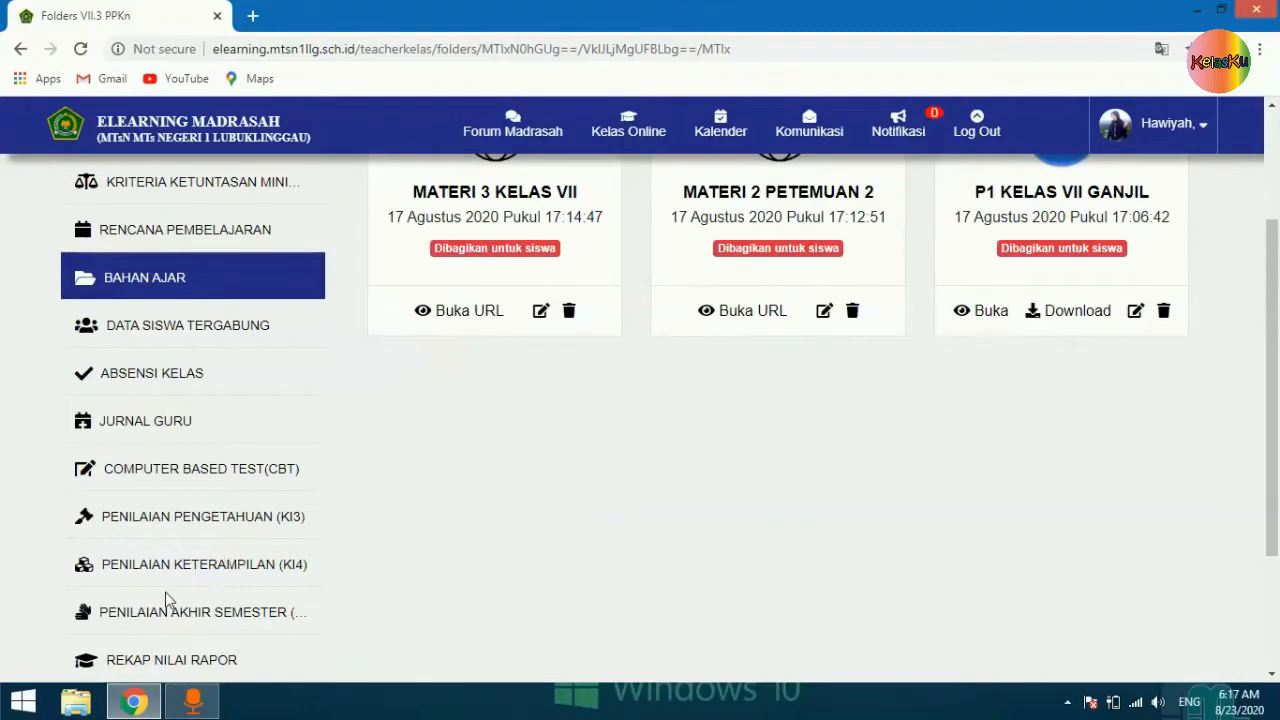
pyautogui.scroll(-1, 165, 598)
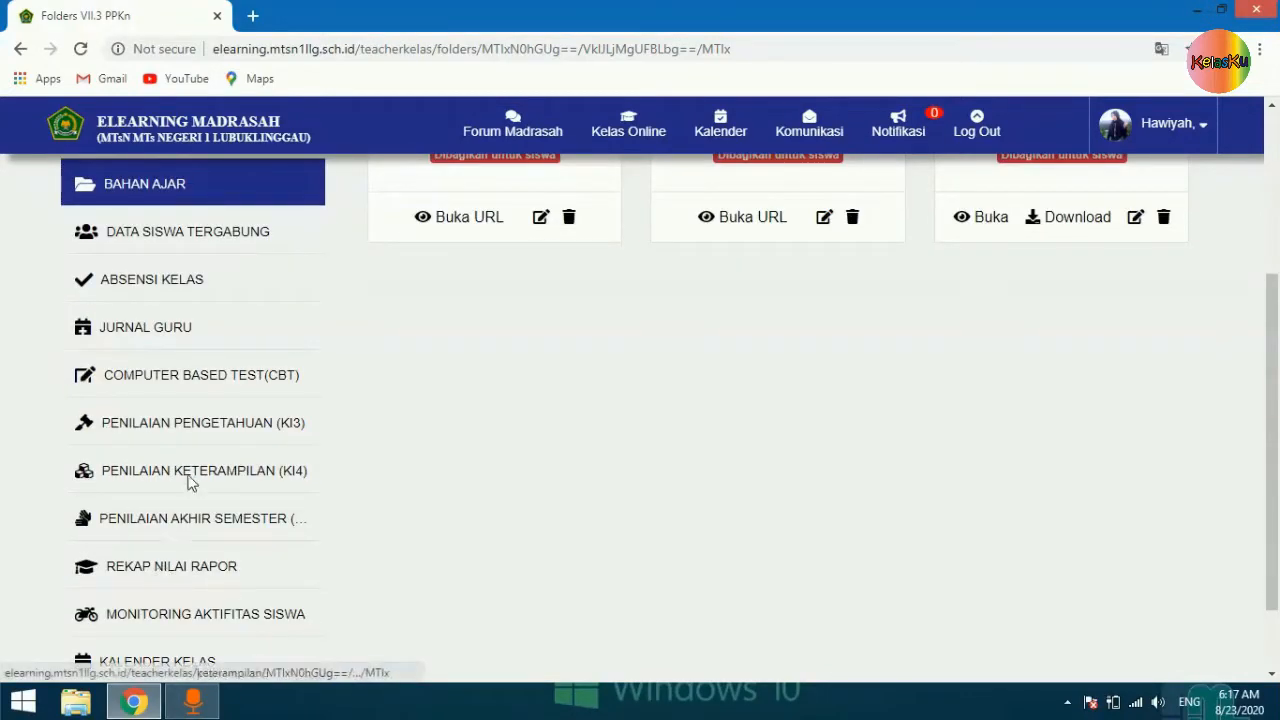
# Step: Review the lesson plans (Rencana Pembelajaran) listed for each meeting of class VII.3 PPKn
pyautogui.scroll(2, 188, 425)
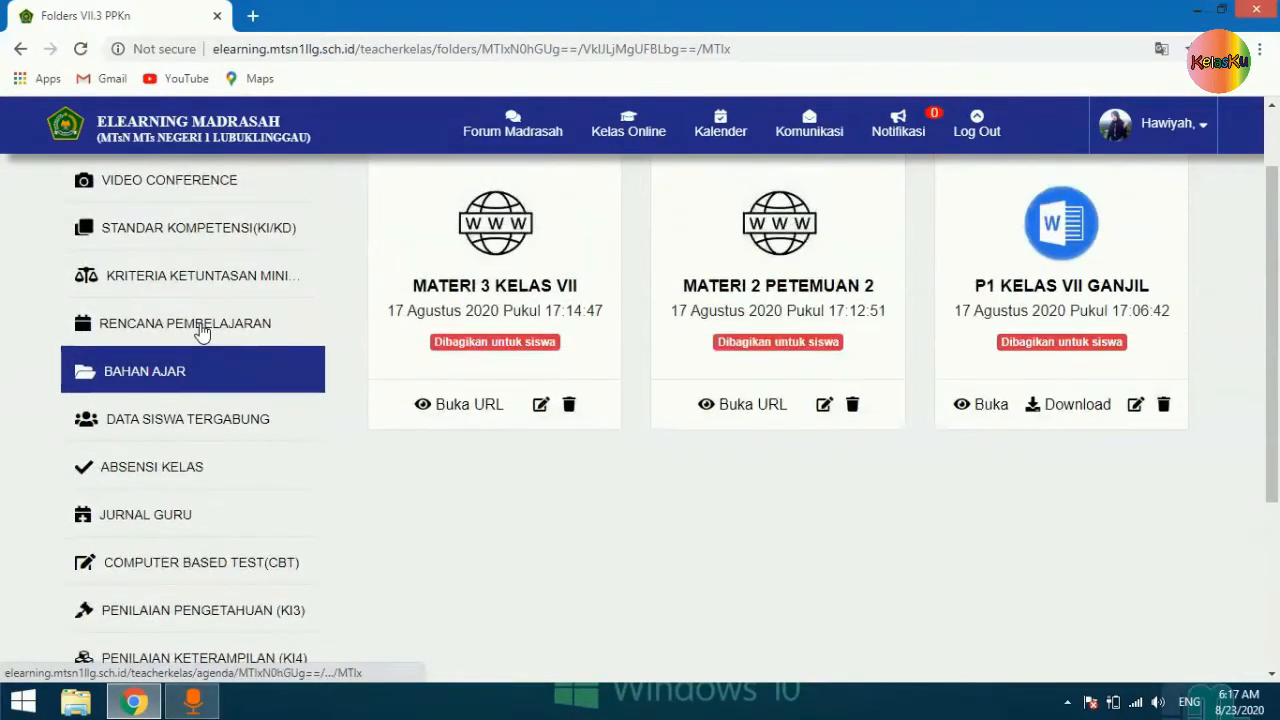
pyautogui.click(200, 332)
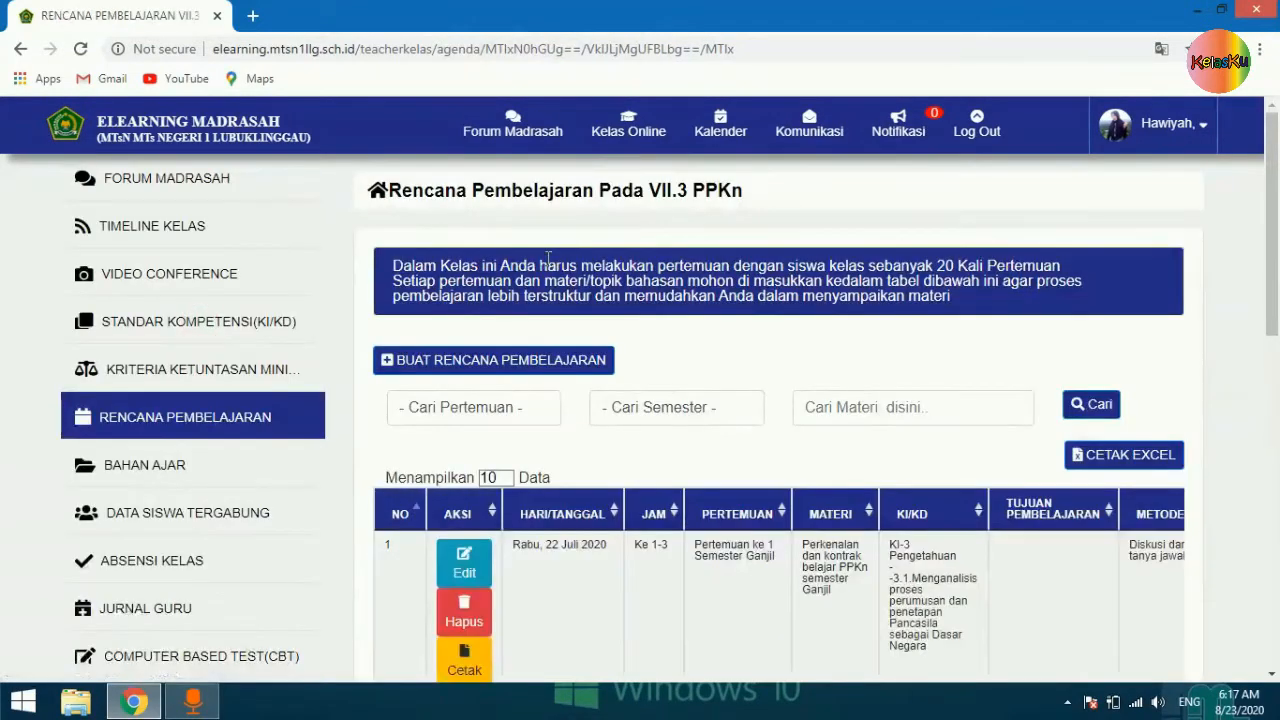
pyautogui.scroll(-5, 672, 353)
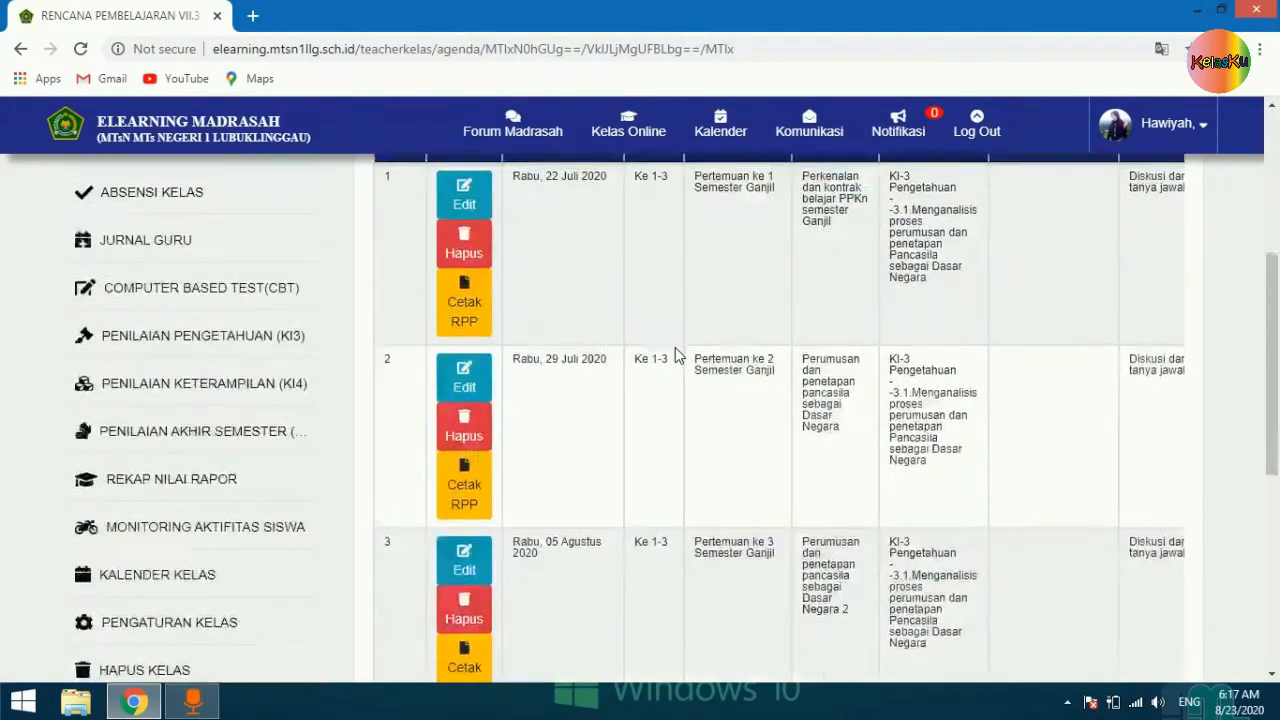
pyautogui.scroll(-4, 675, 355)
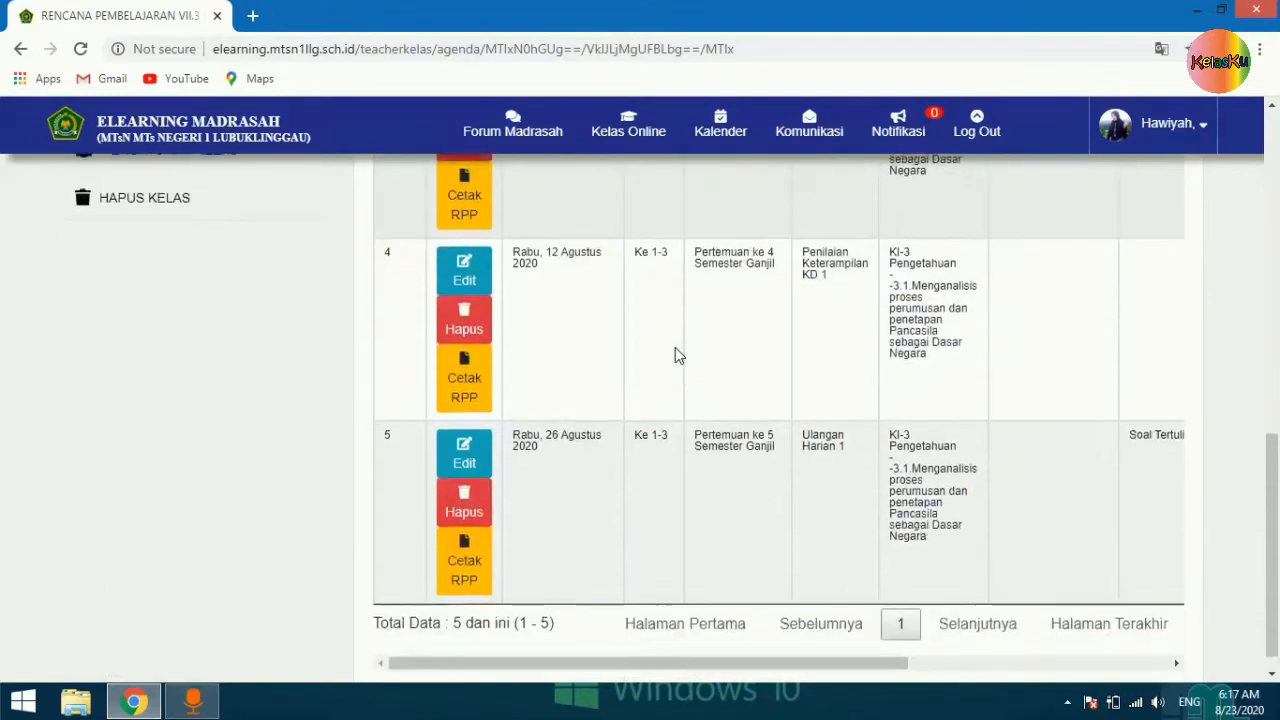
pyautogui.scroll(5, 675, 355)
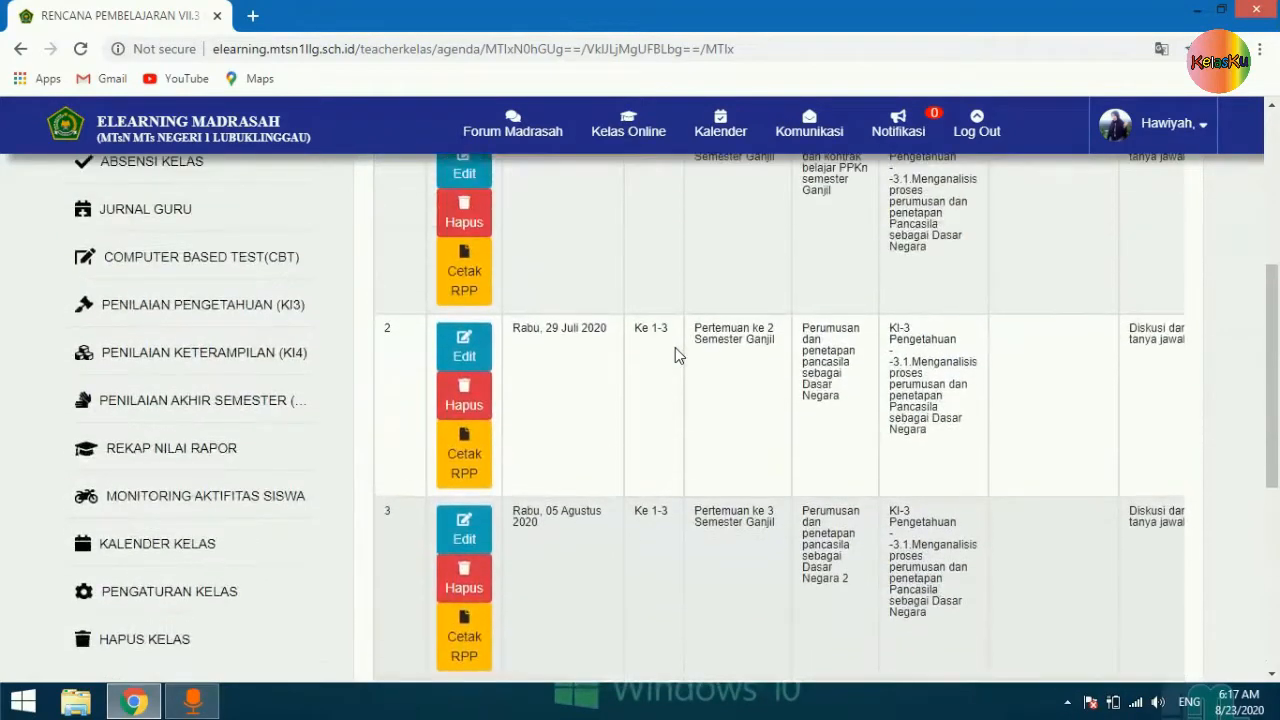
# Step: Open the class's Computer Based Test (CBT) list and start creating a new CBT exam
pyautogui.scroll(1, 675, 355)
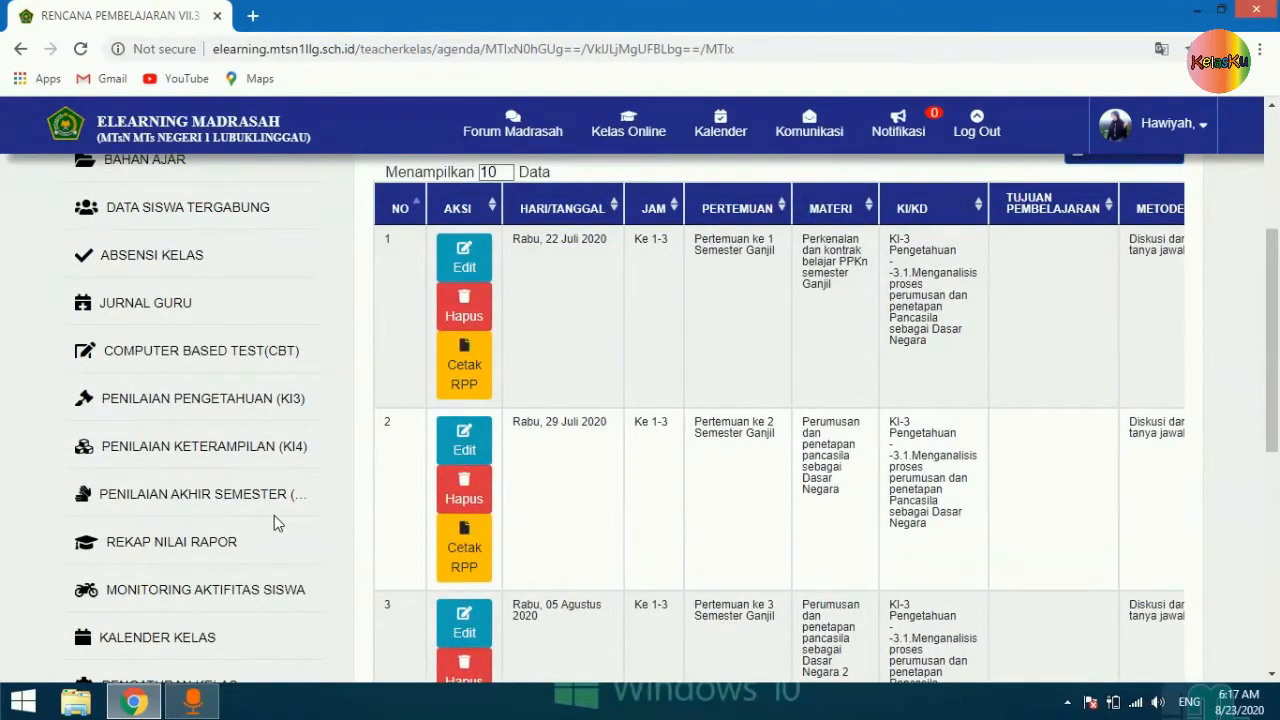
pyautogui.click(185, 351)
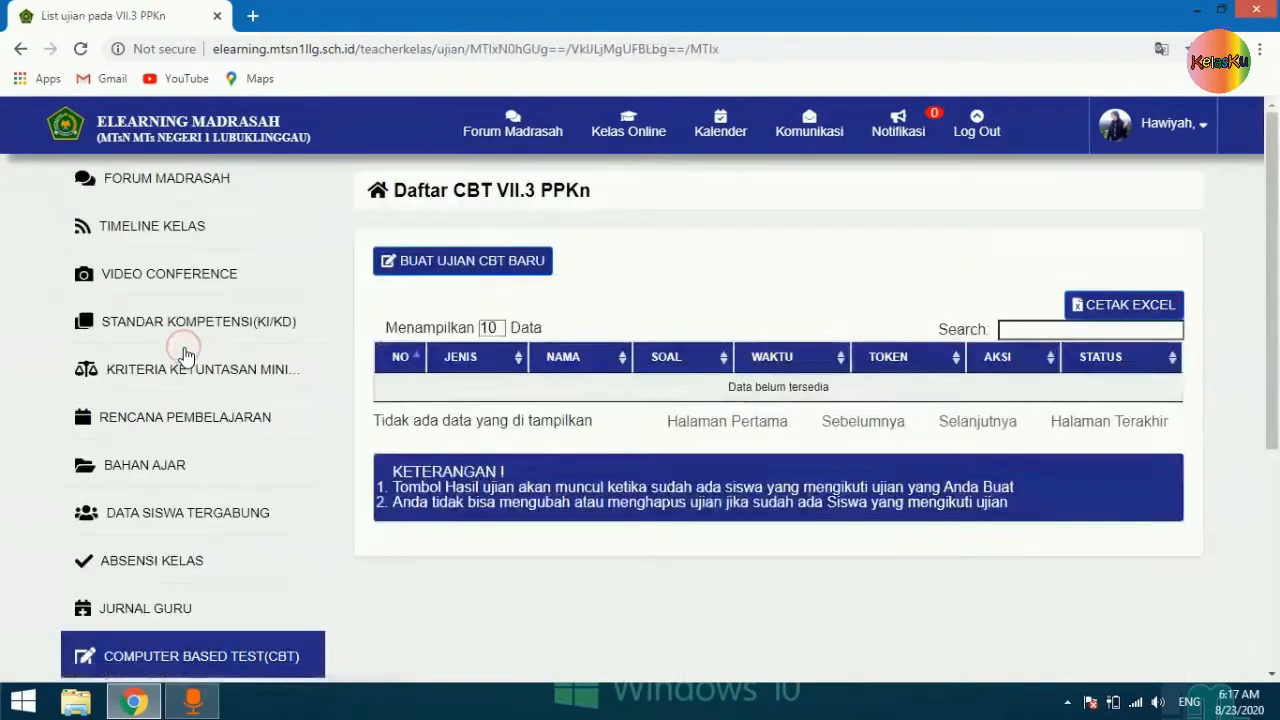
pyautogui.scroll(-1, 690, 470)
pyautogui.scroll(1, 690, 470)
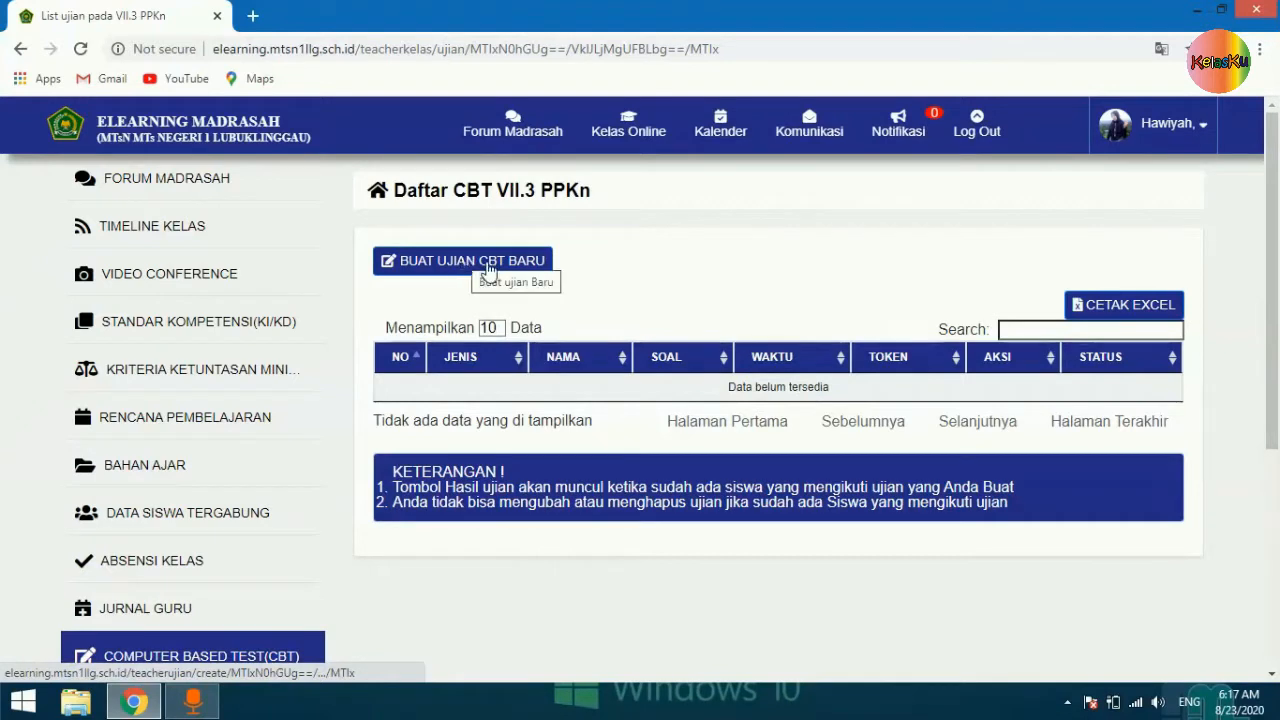
pyautogui.click(460, 270)
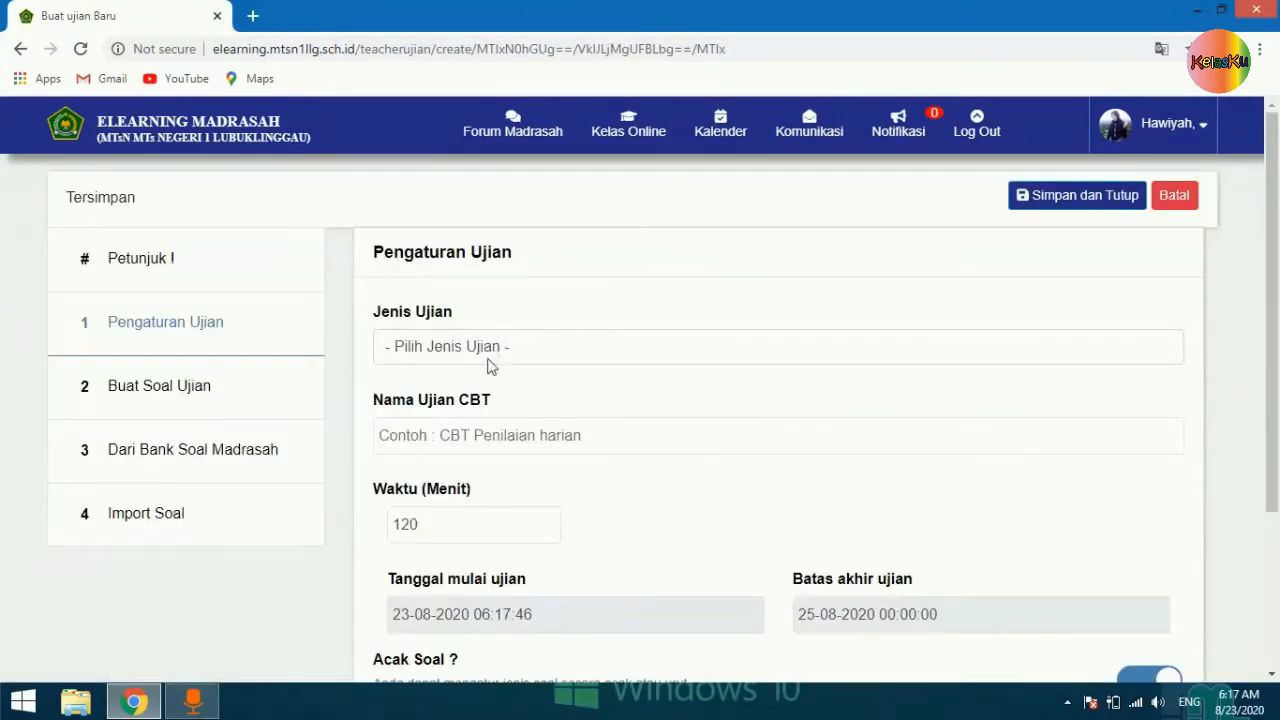
# Step: Set the exam type to Penilaian Harian and the basic competency to 3.1 Menganalisis proses perumusan dan penetapan Pancasila sebagai Dasar Negara
pyautogui.click(463, 350)
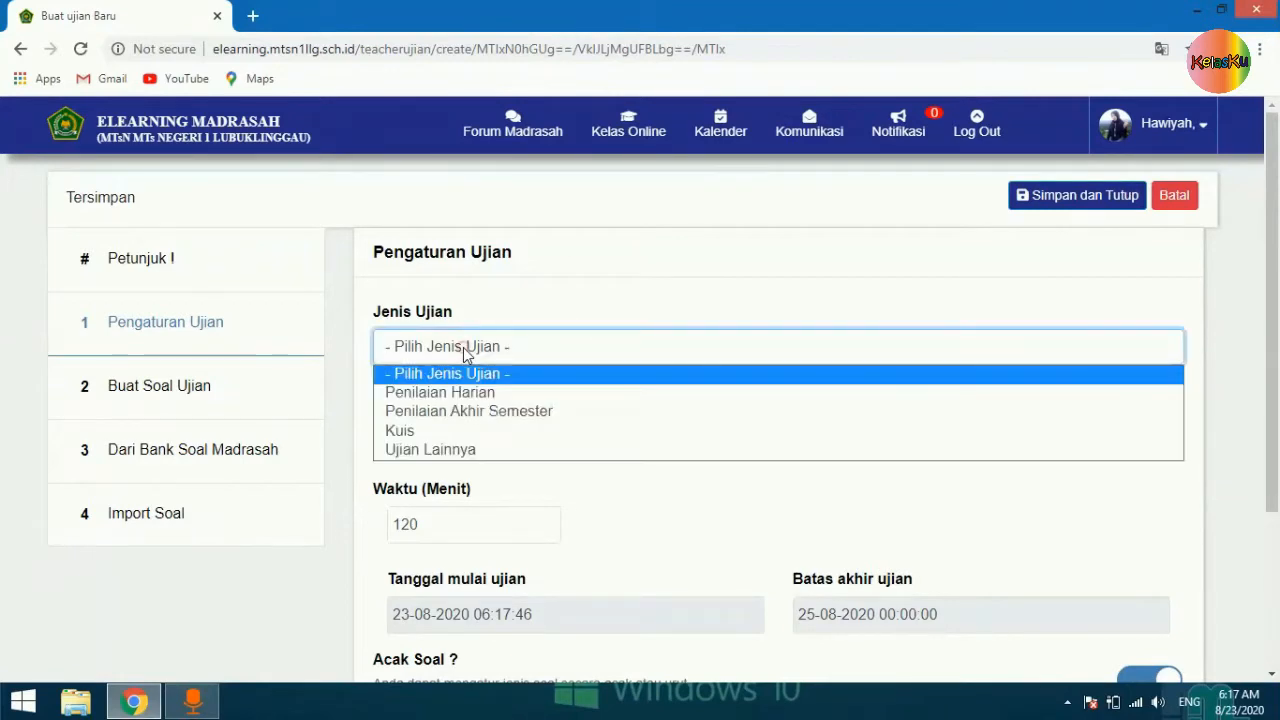
pyautogui.click(465, 400)
pyautogui.scroll(-1, 547, 405)
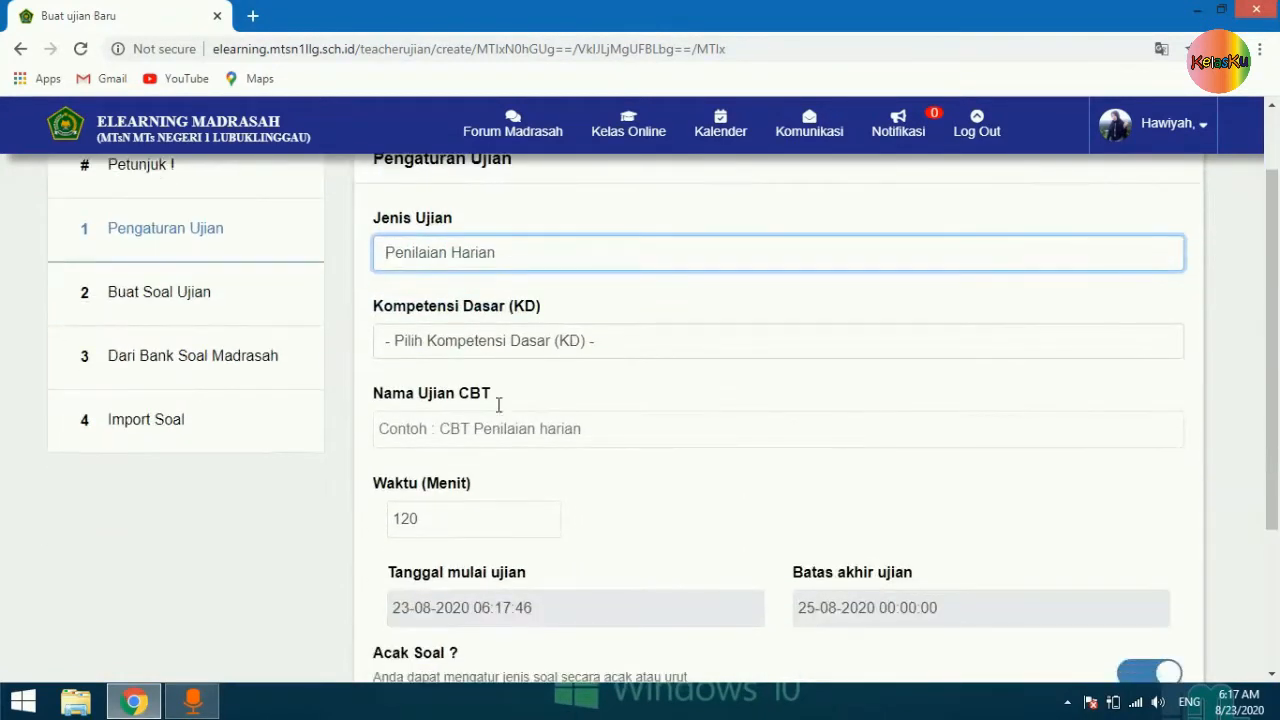
pyautogui.click(491, 343)
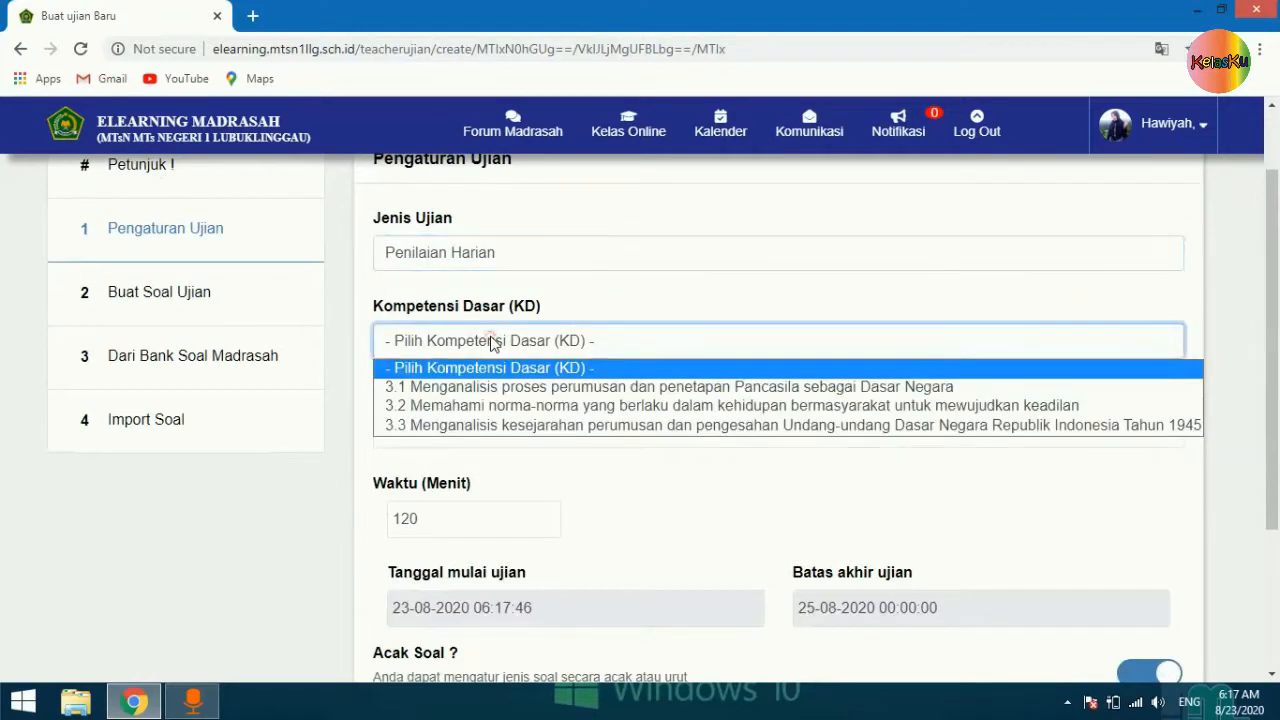
pyautogui.click(491, 388)
pyautogui.scroll(-1, 485, 380)
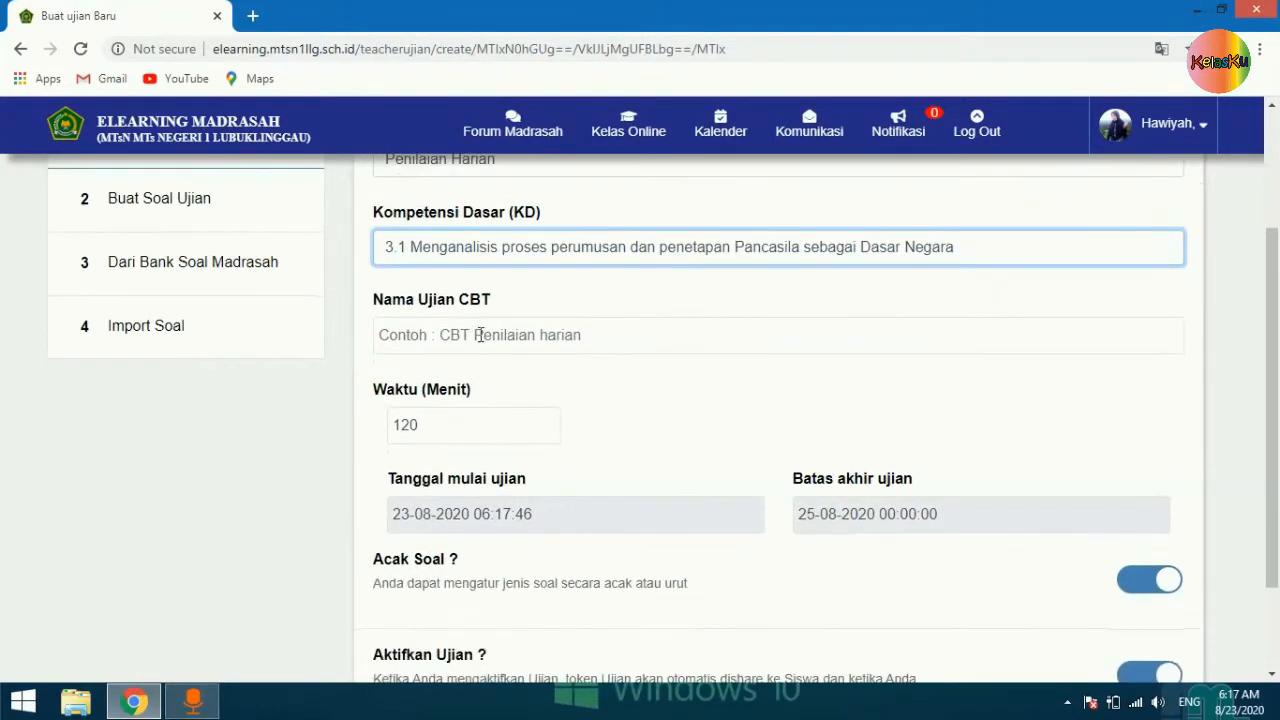
# Step: Name the exam "CBT UH 1 PPKn Kelas VII" and set its duration to 90 minutes
pyautogui.click(480, 335)
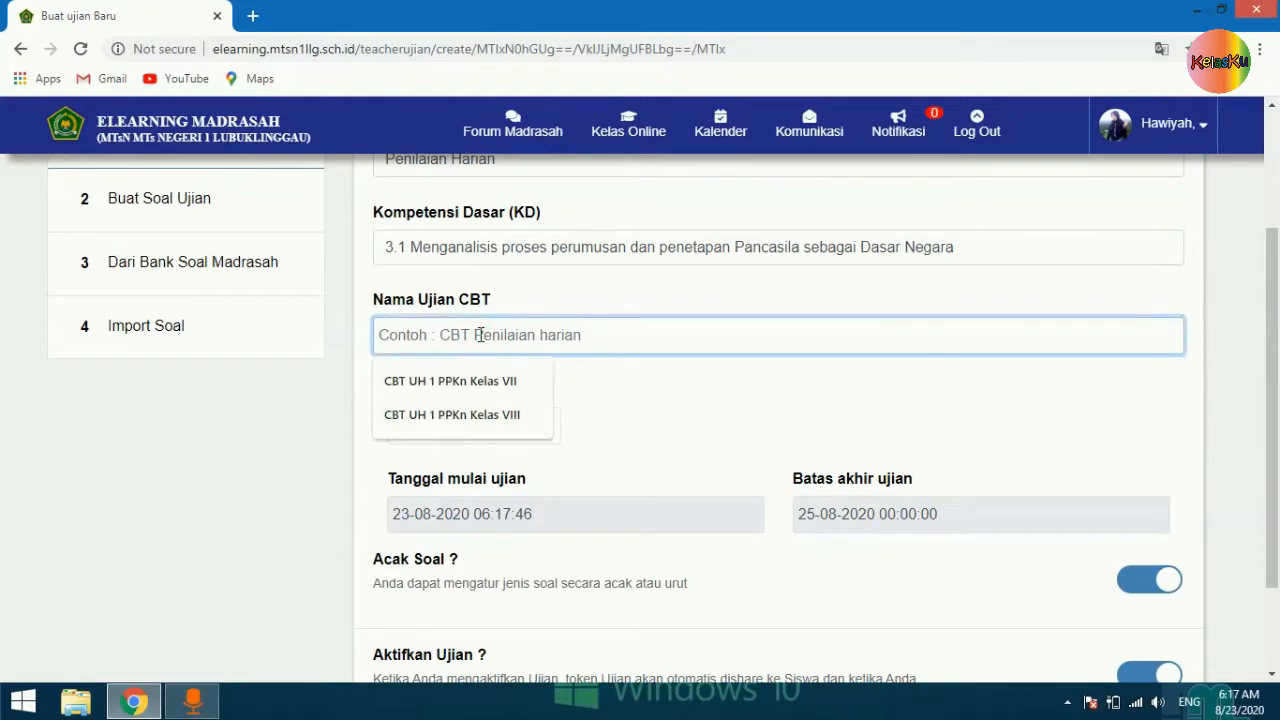
pyautogui.click(472, 386)
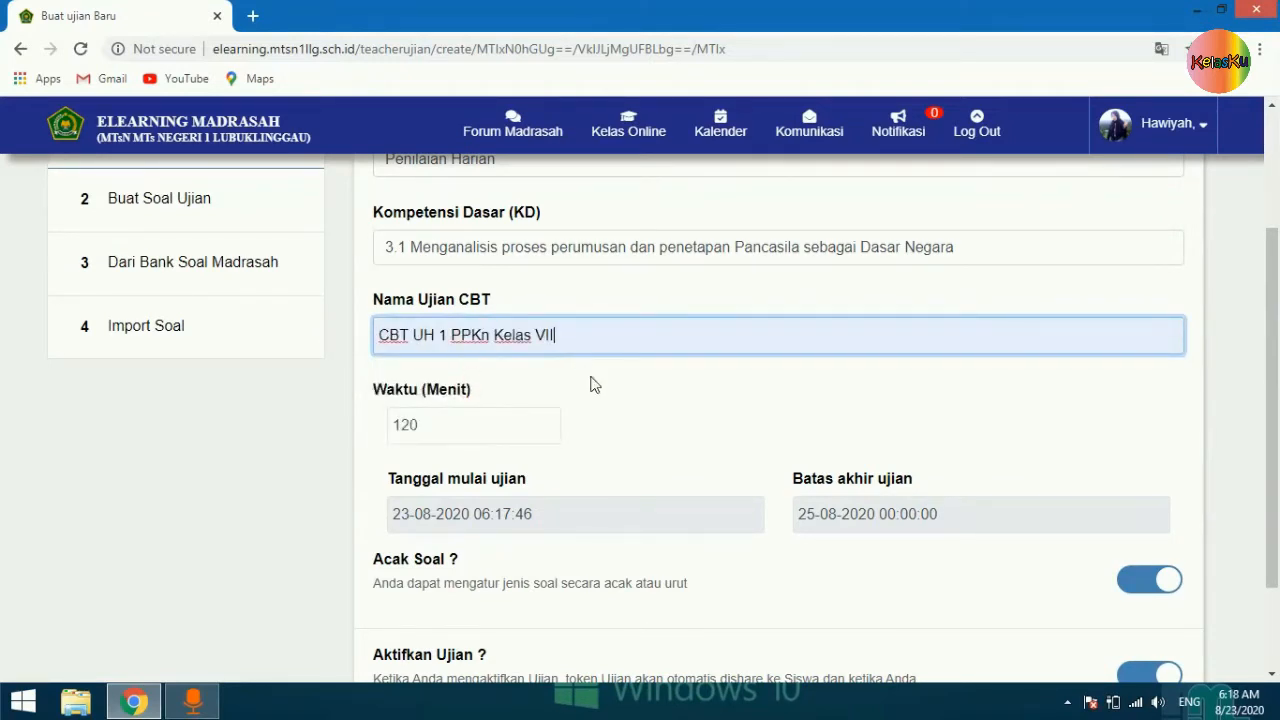
pyautogui.click(408, 432)
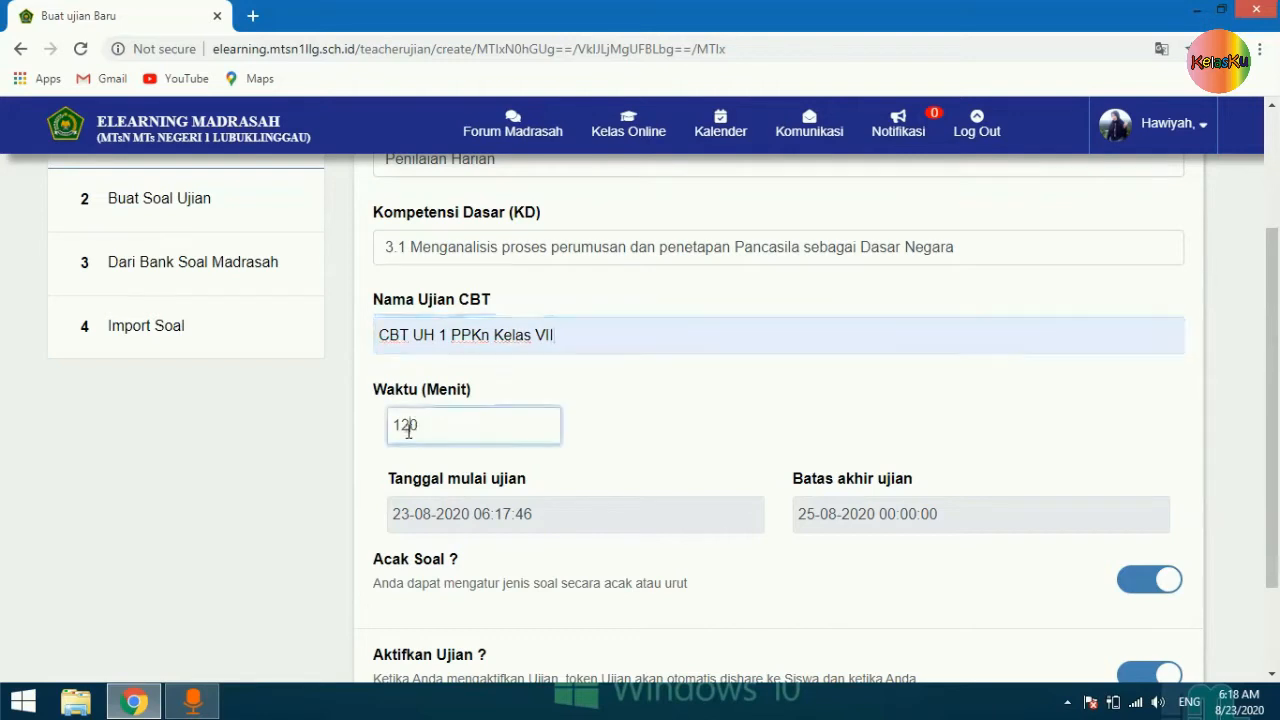
pyautogui.press('BackSpace')
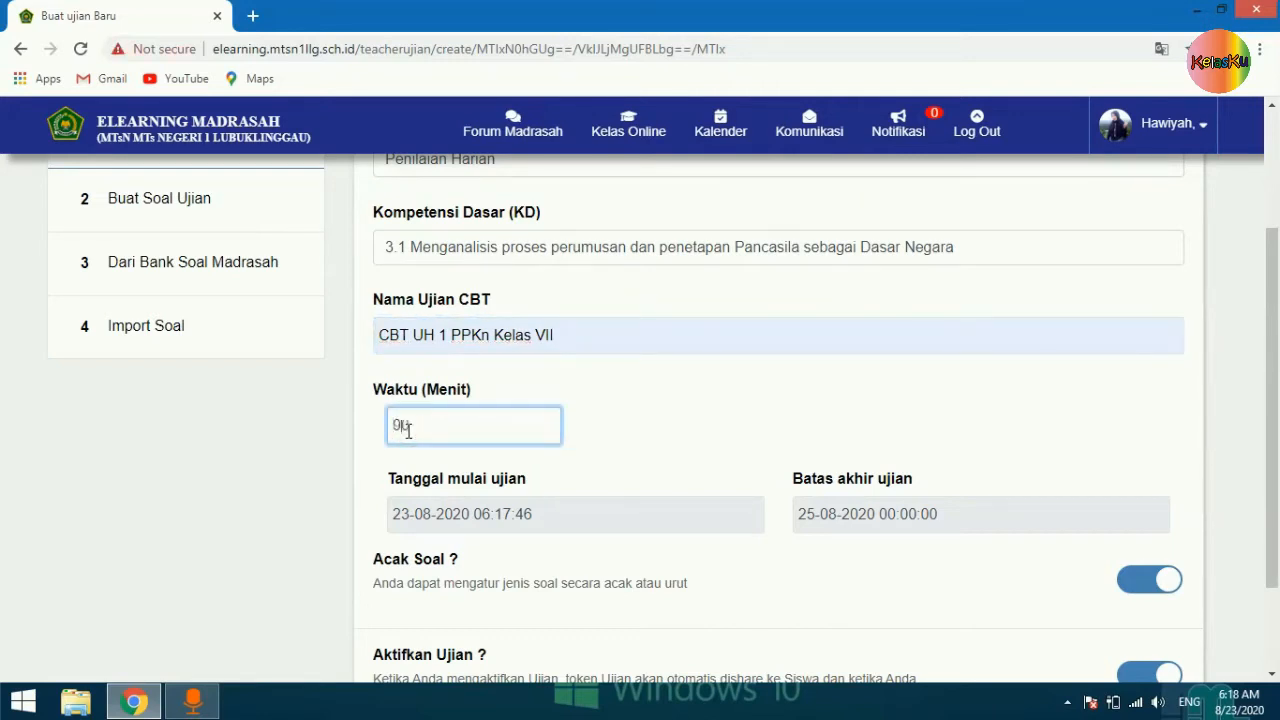
# Step: Schedule the exam to start on 26-08-2020 at 07:00 and end on 27-08-2020 at 17:00
pyautogui.scroll(-2, 408, 432)
pyautogui.scroll(1, 429, 451)
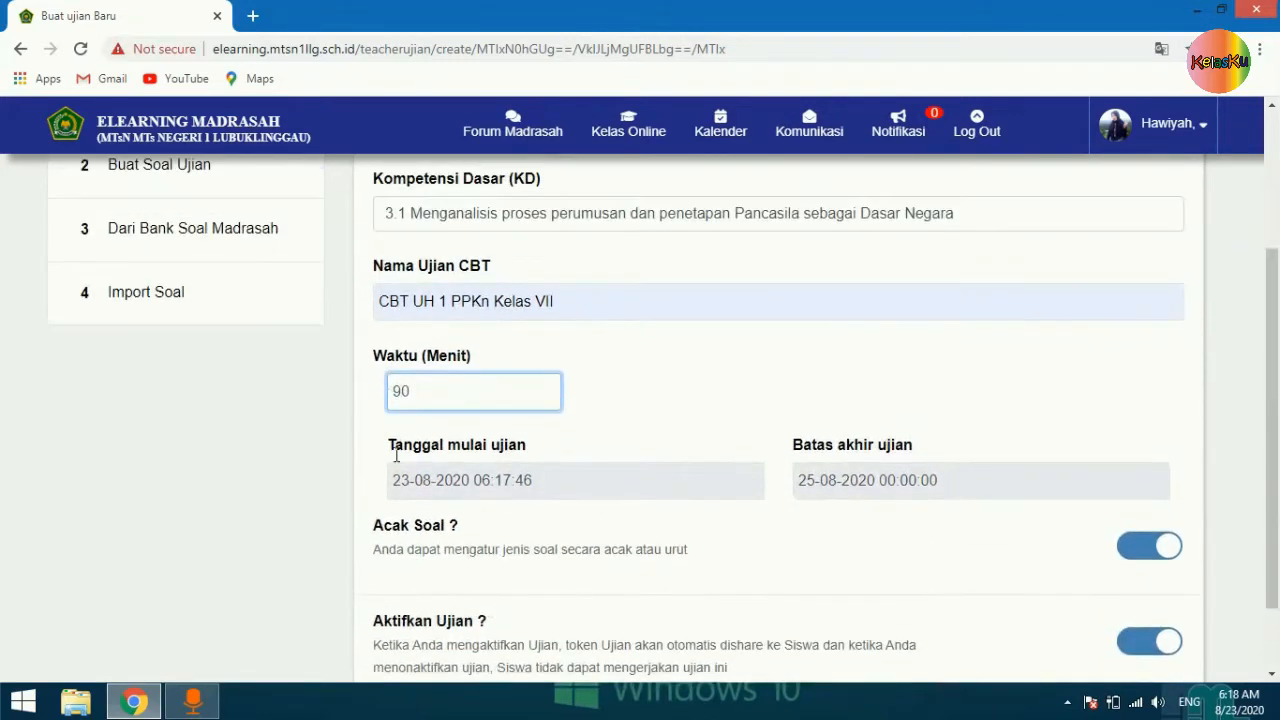
pyautogui.click(587, 480)
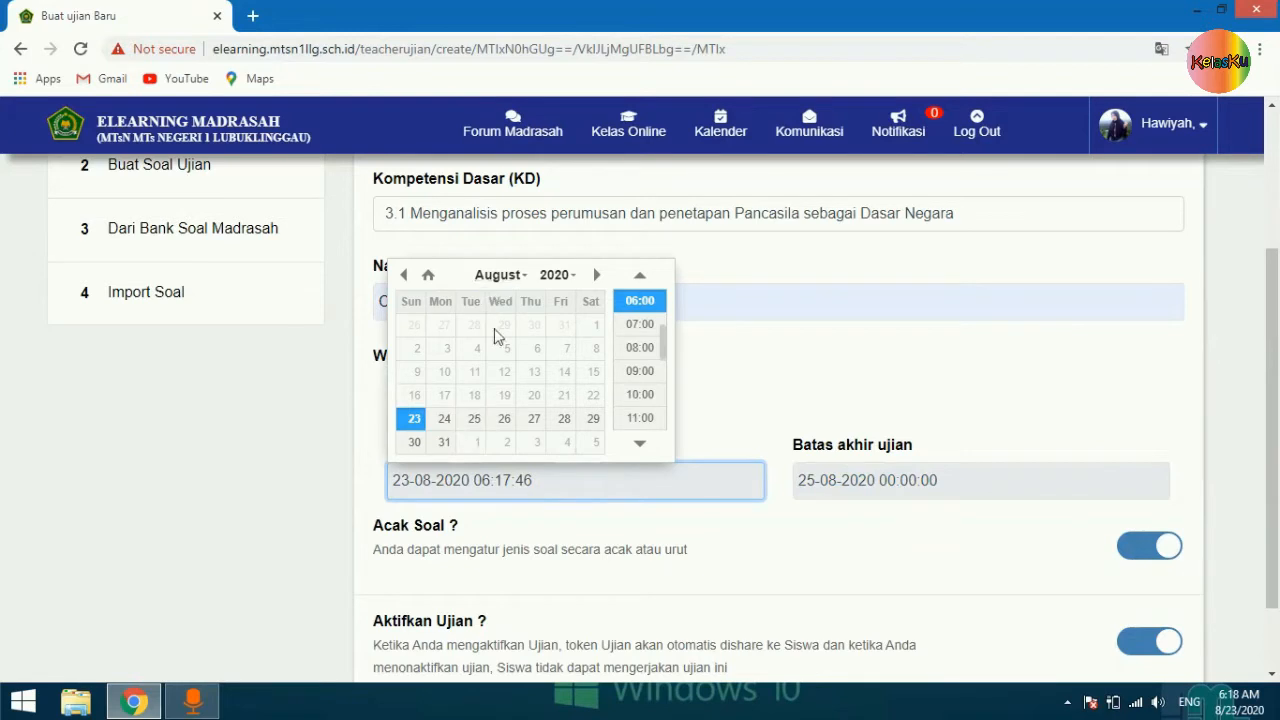
pyautogui.click(505, 423)
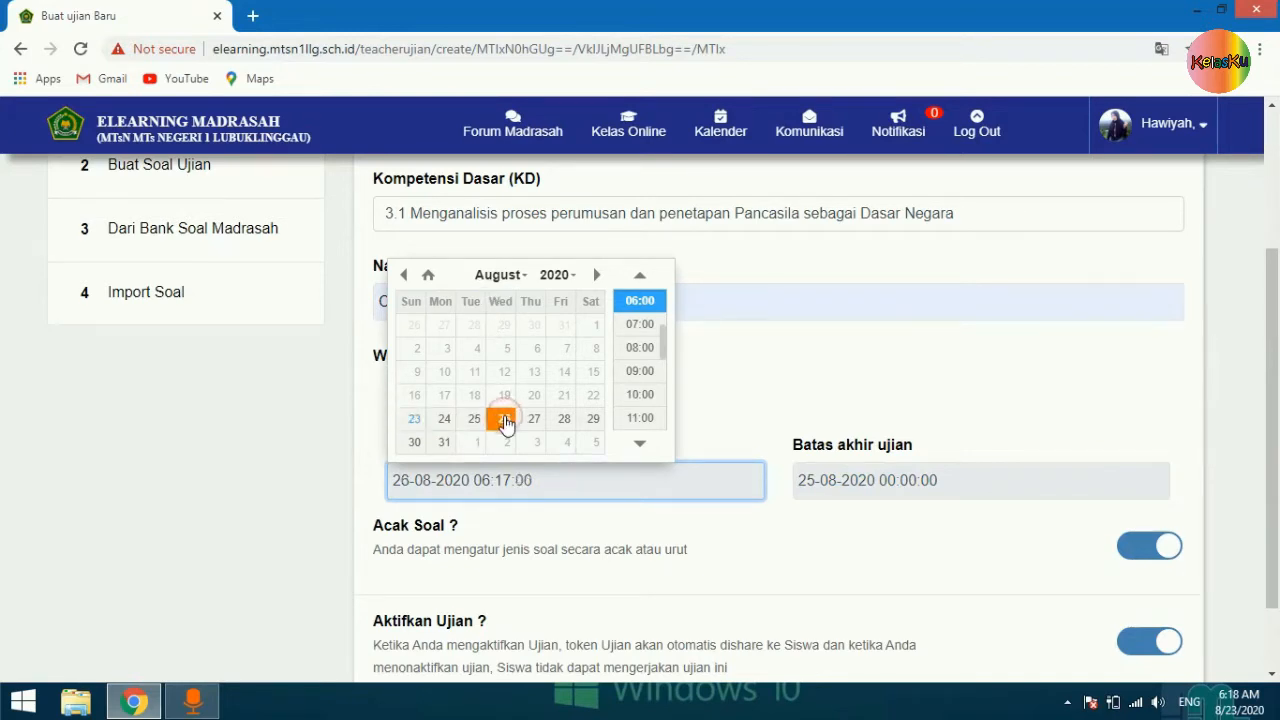
pyautogui.click(648, 328)
pyautogui.click(880, 478)
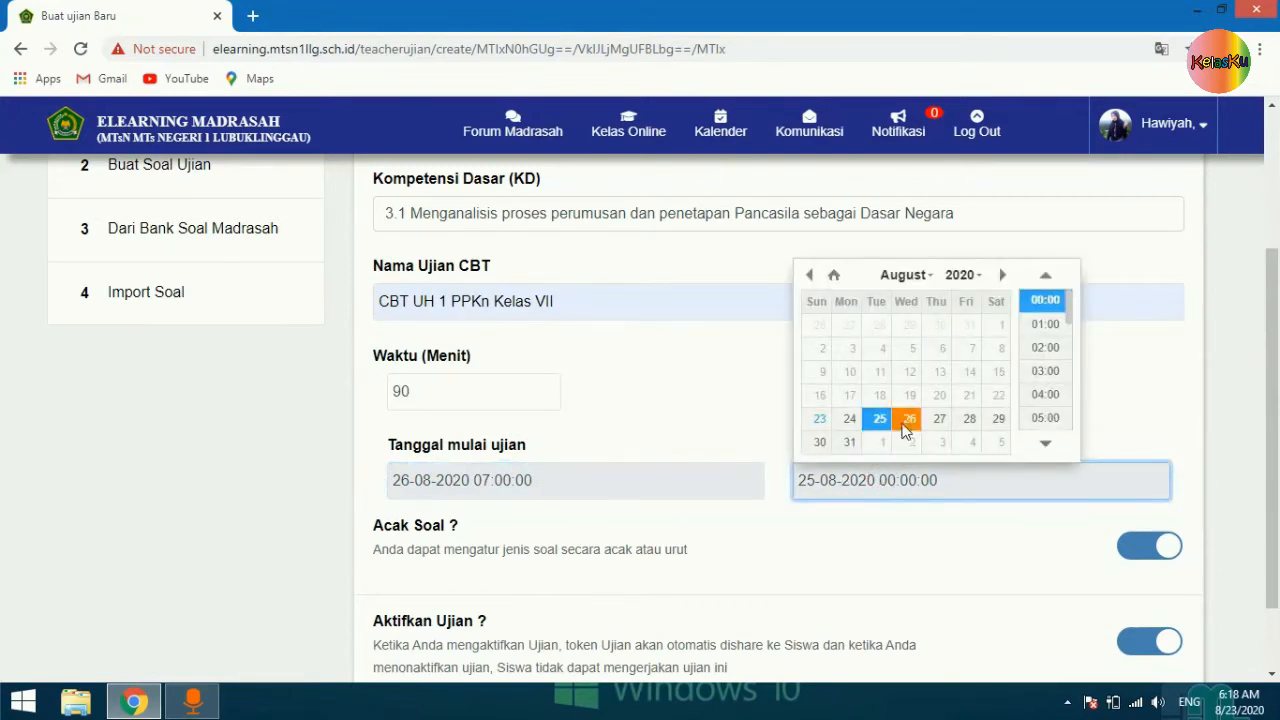
pyautogui.click(940, 422)
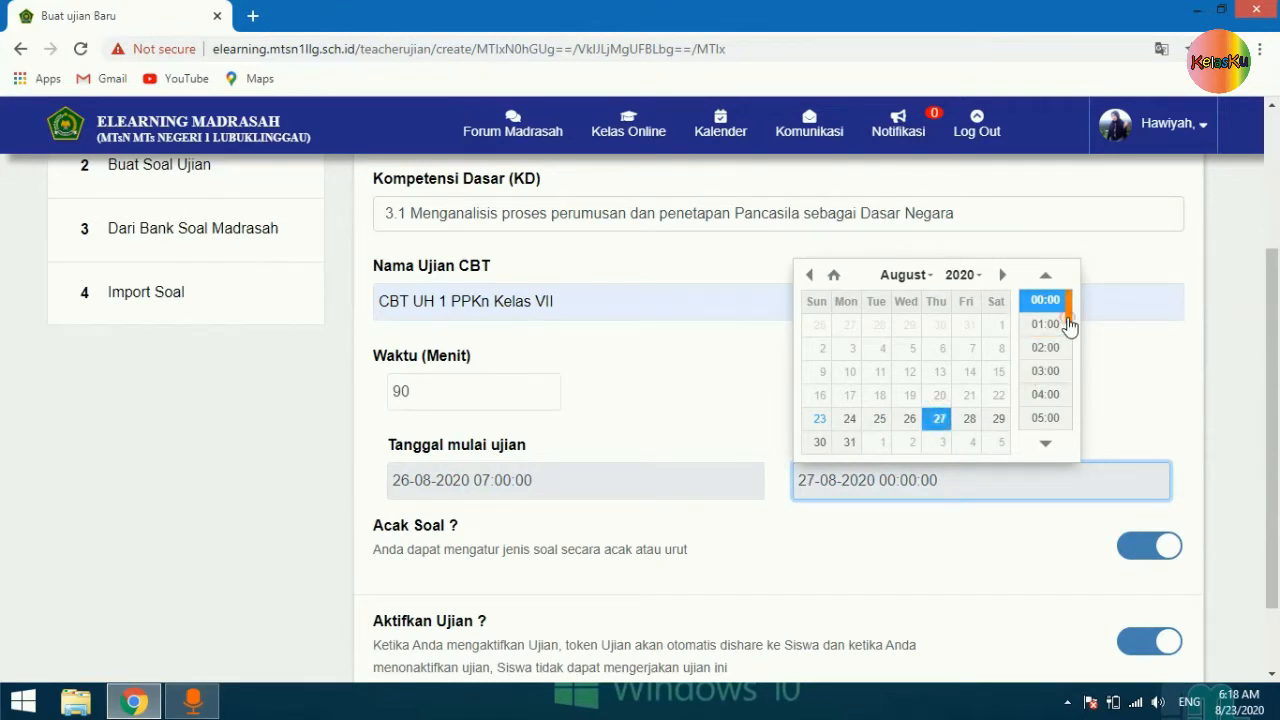
pyautogui.moveTo(1068, 323); pyautogui.dragTo(1070, 412)
pyautogui.click(1042, 350)
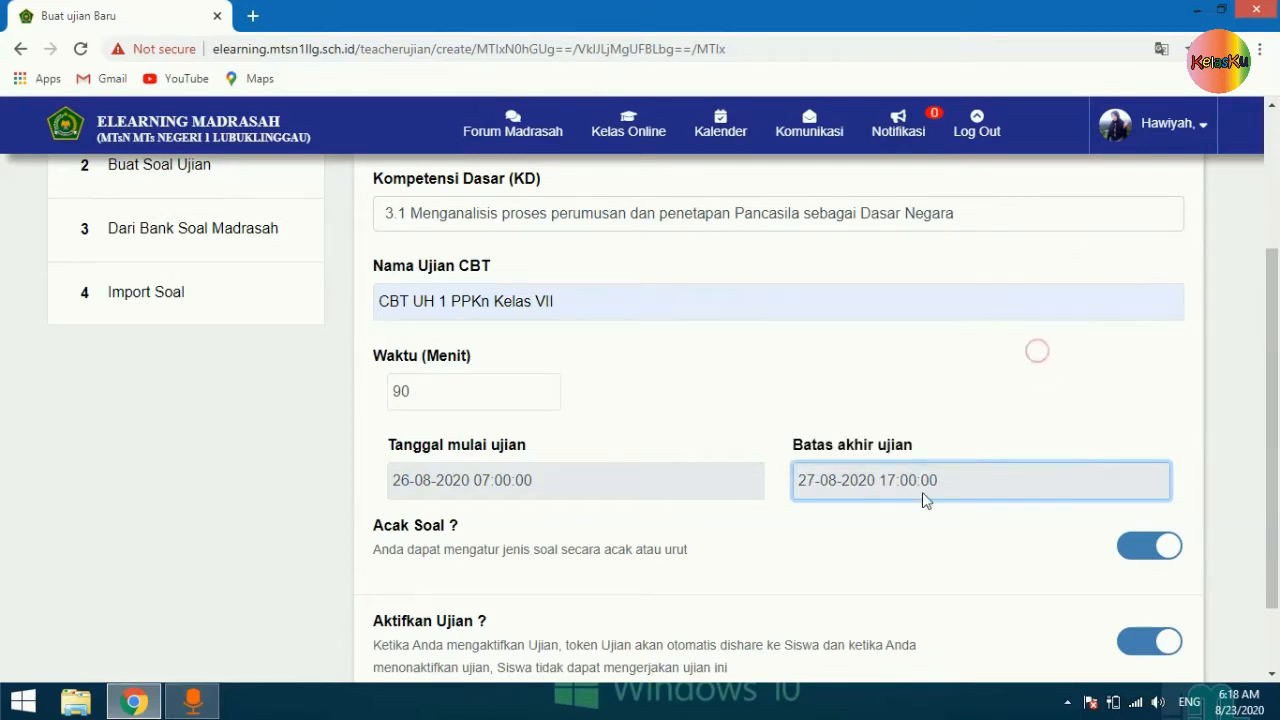
# Step: Open the exam's question editor (Buat Soal Ujian) and set question 1's type to Salah Benar (True/False)
pyautogui.scroll(-1, 723, 609)
pyautogui.scroll(3, 666, 520)
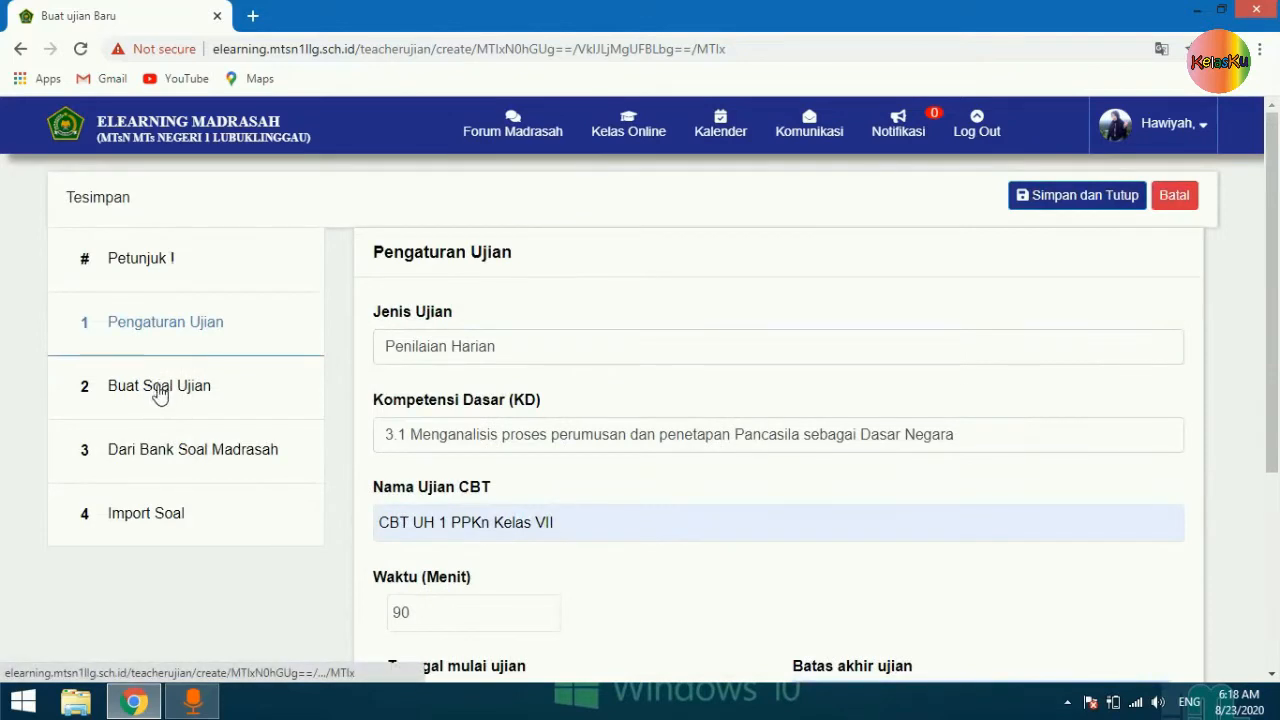
pyautogui.click(160, 390)
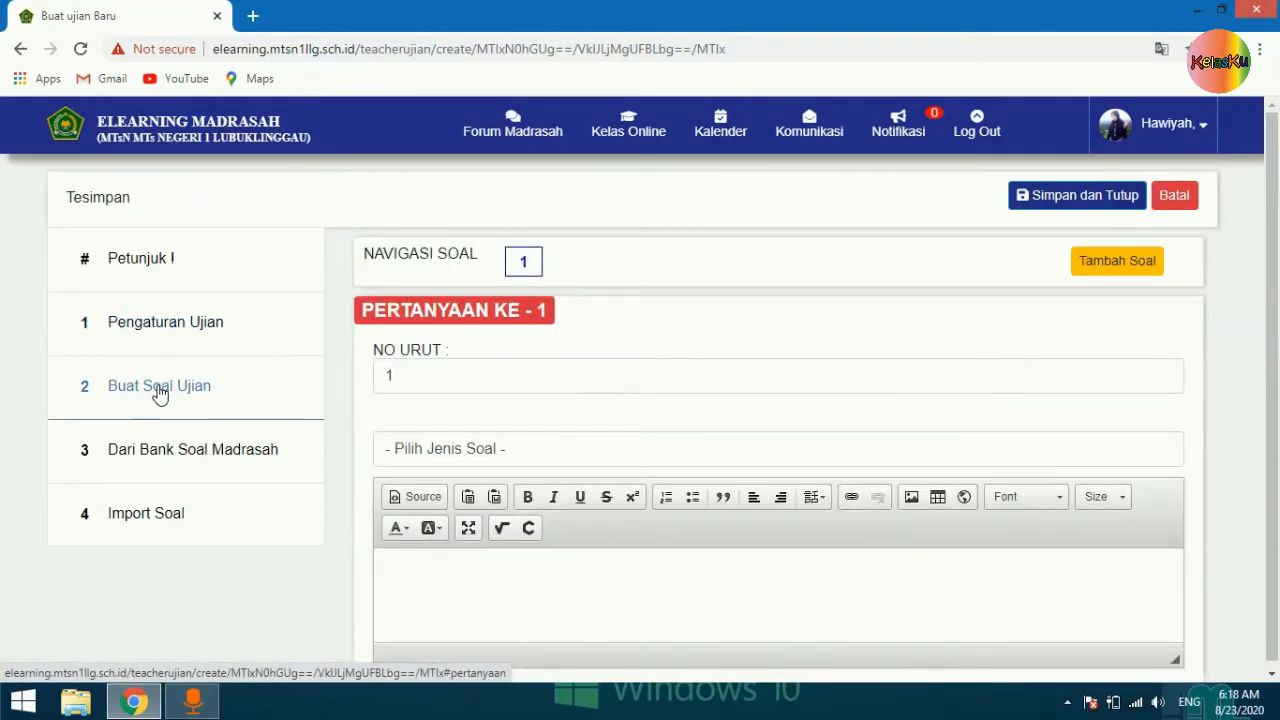
pyautogui.scroll(-1, 608, 348)
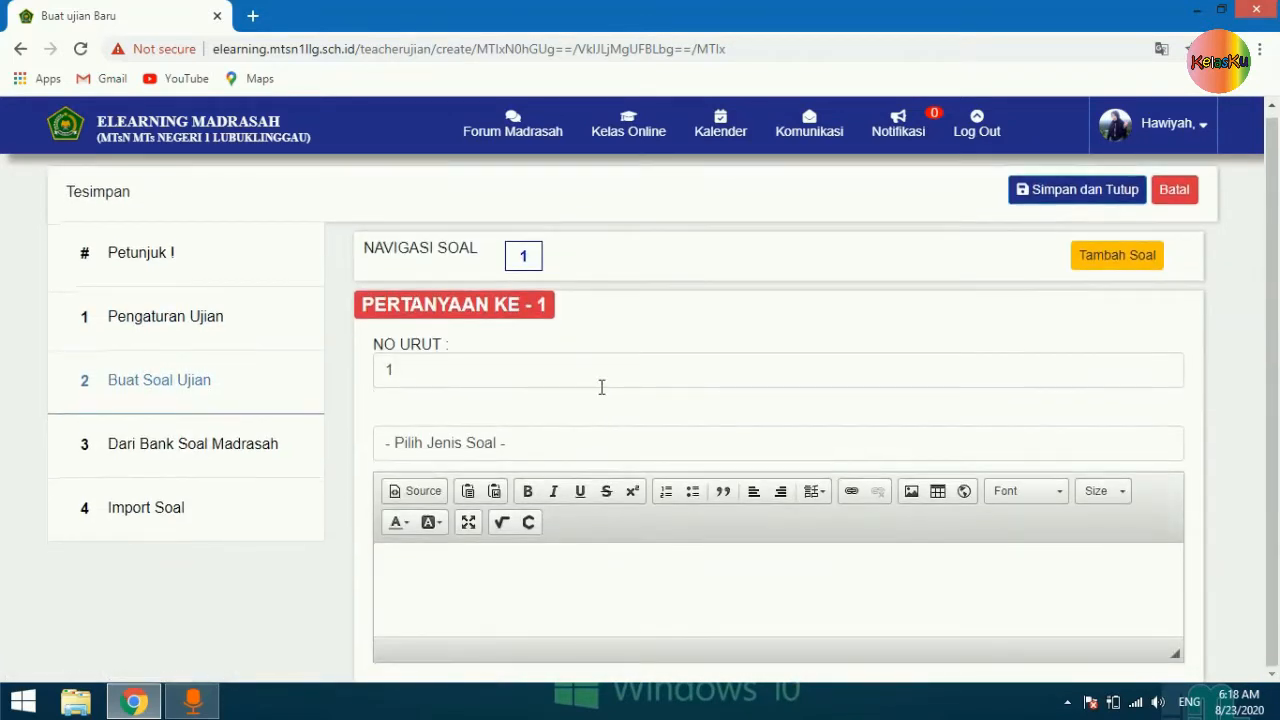
pyautogui.scroll(1, 602, 387)
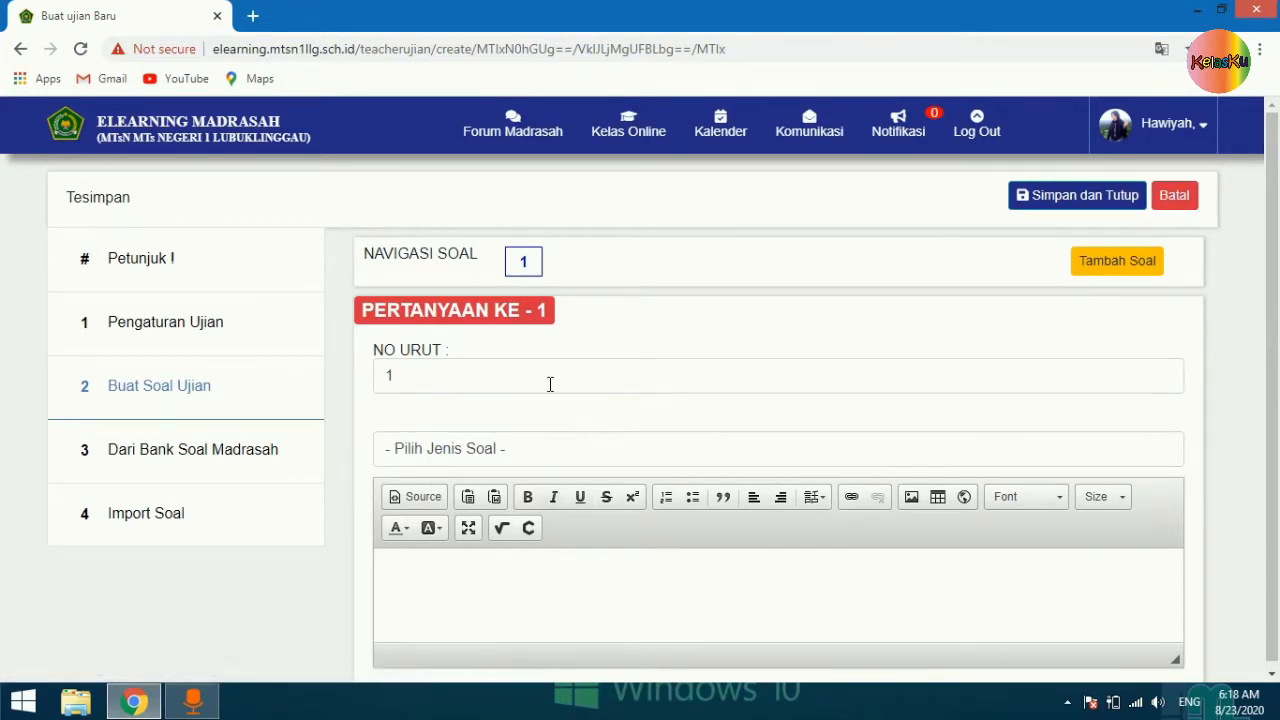
pyautogui.scroll(-1, 550, 384)
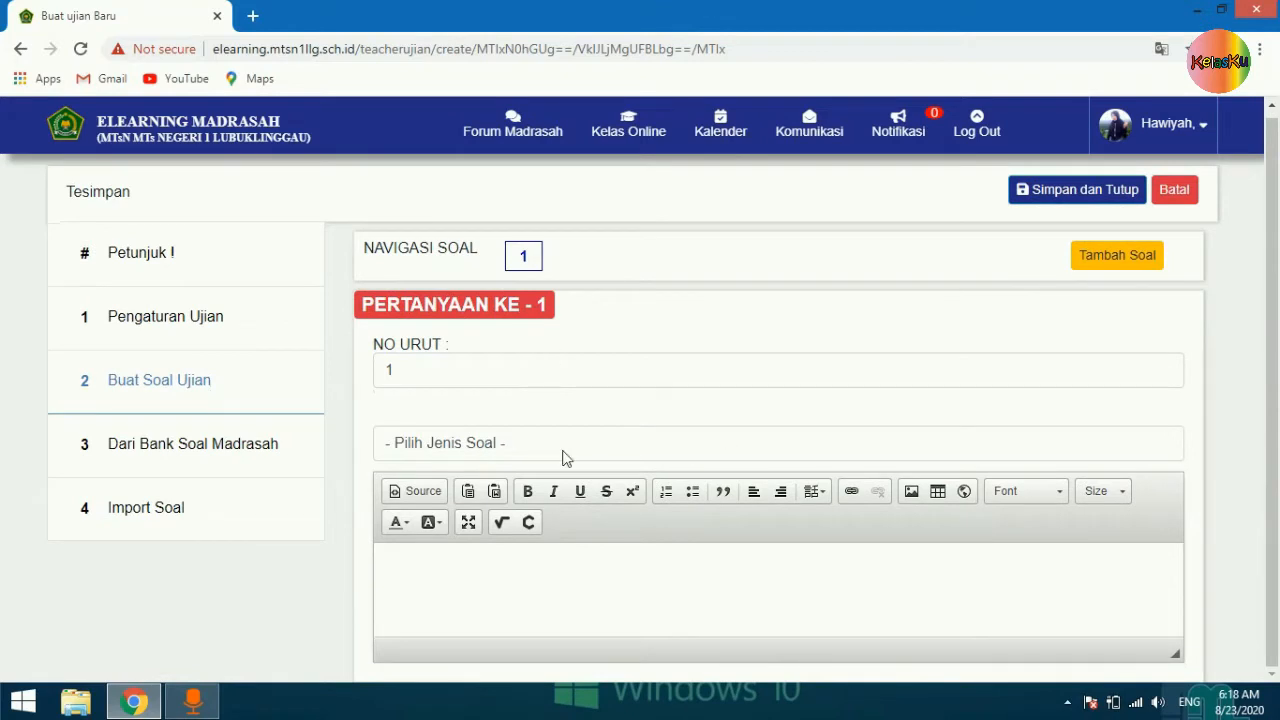
pyautogui.click(492, 444)
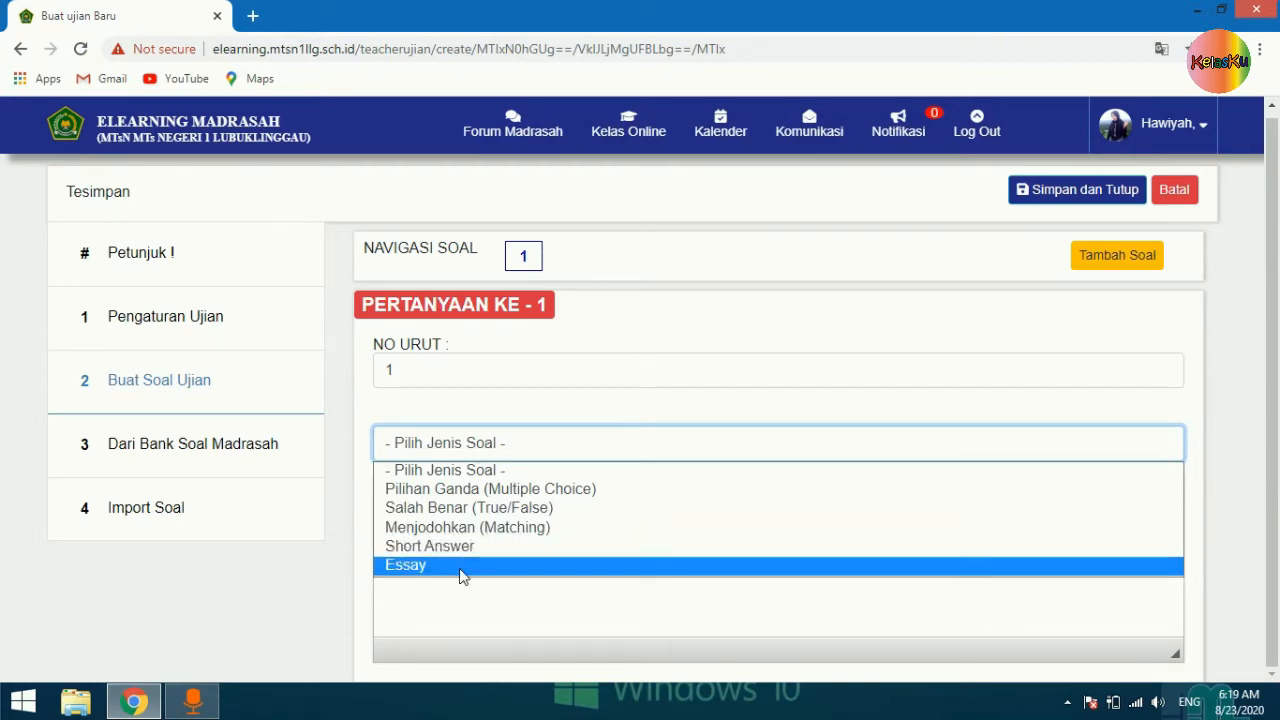
pyautogui.click(473, 514)
# Step: Write the text of question 1 as "Gambar di bawah ini adalah ...... Negara Indonesia."
pyautogui.scroll(-1, 566, 444)
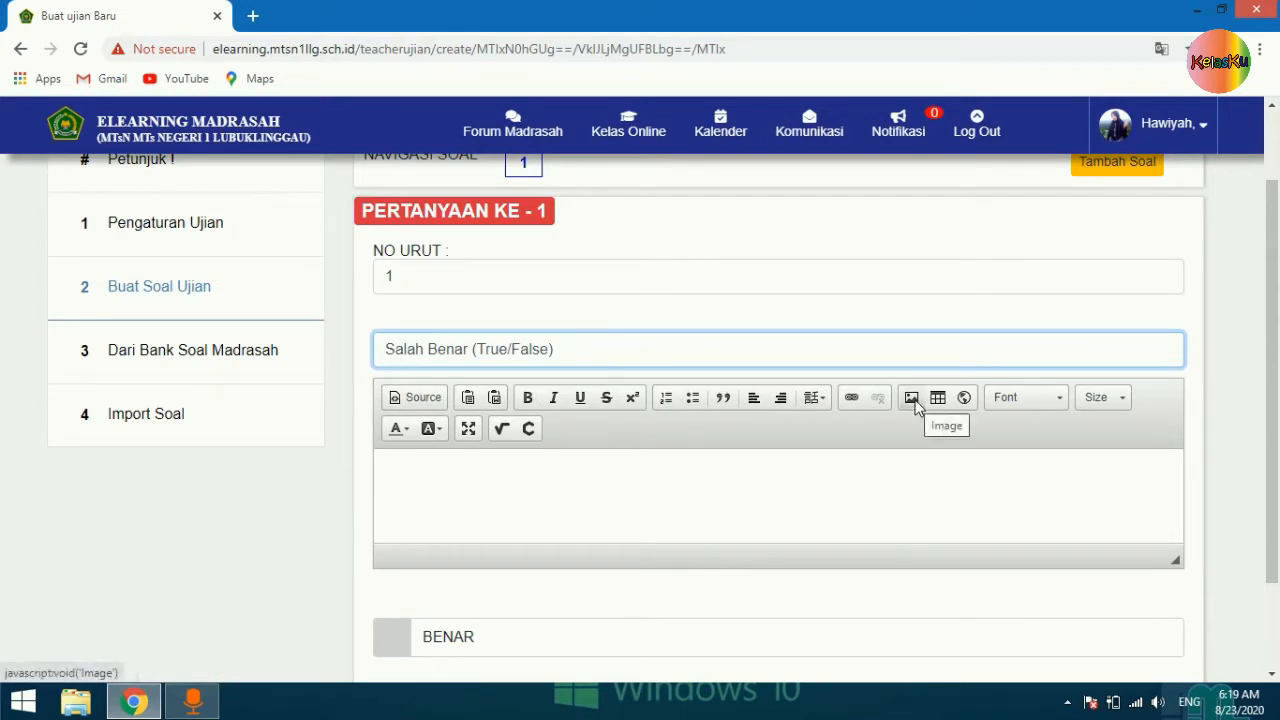
pyautogui.click(435, 462)
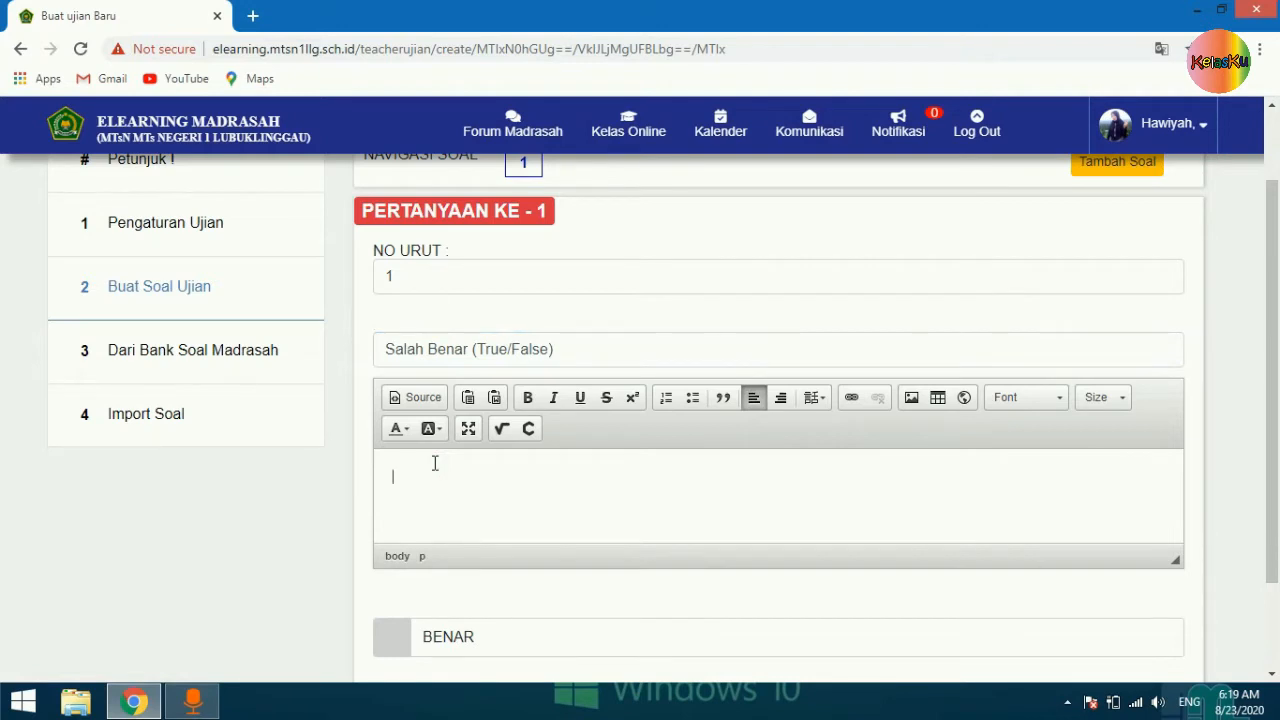
pyautogui.write('Gambar di bawah in')
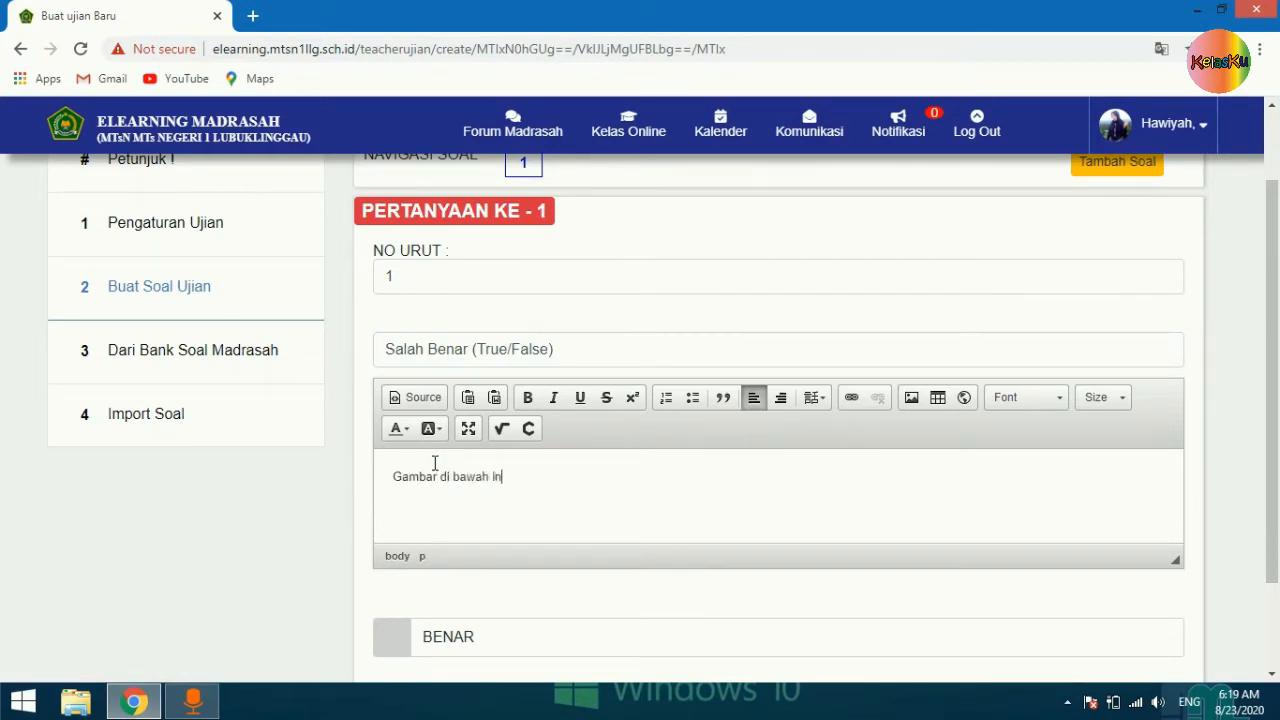
pyautogui.write('i')
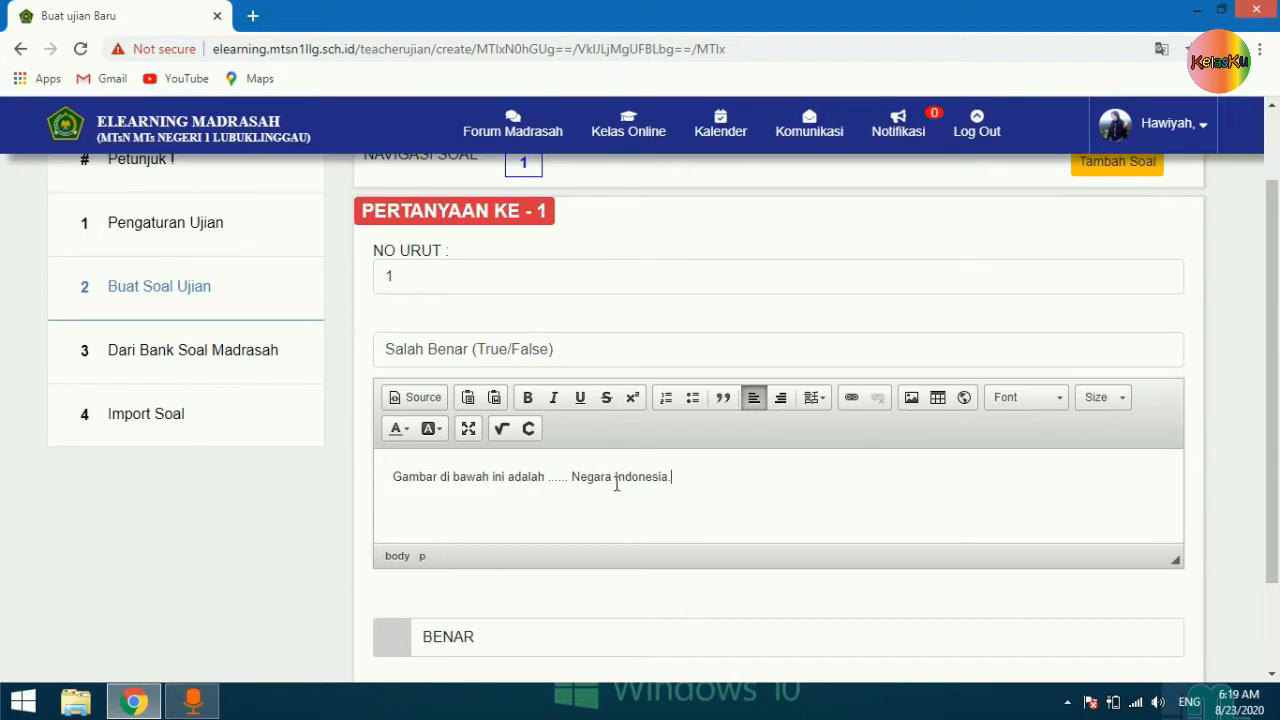
# Step: Start inserting an image into question 1 and choose the file "burung garuda nian" from Downloads for upload
pyautogui.click(911, 399)
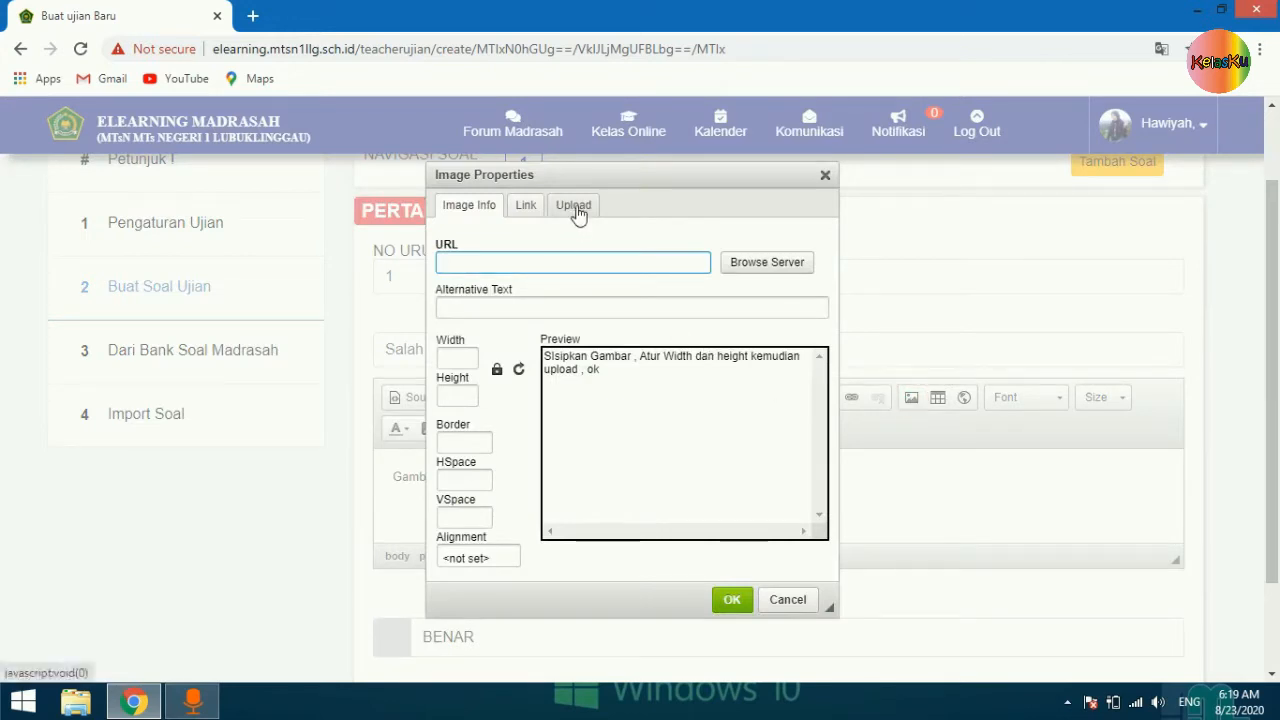
pyautogui.click(575, 209)
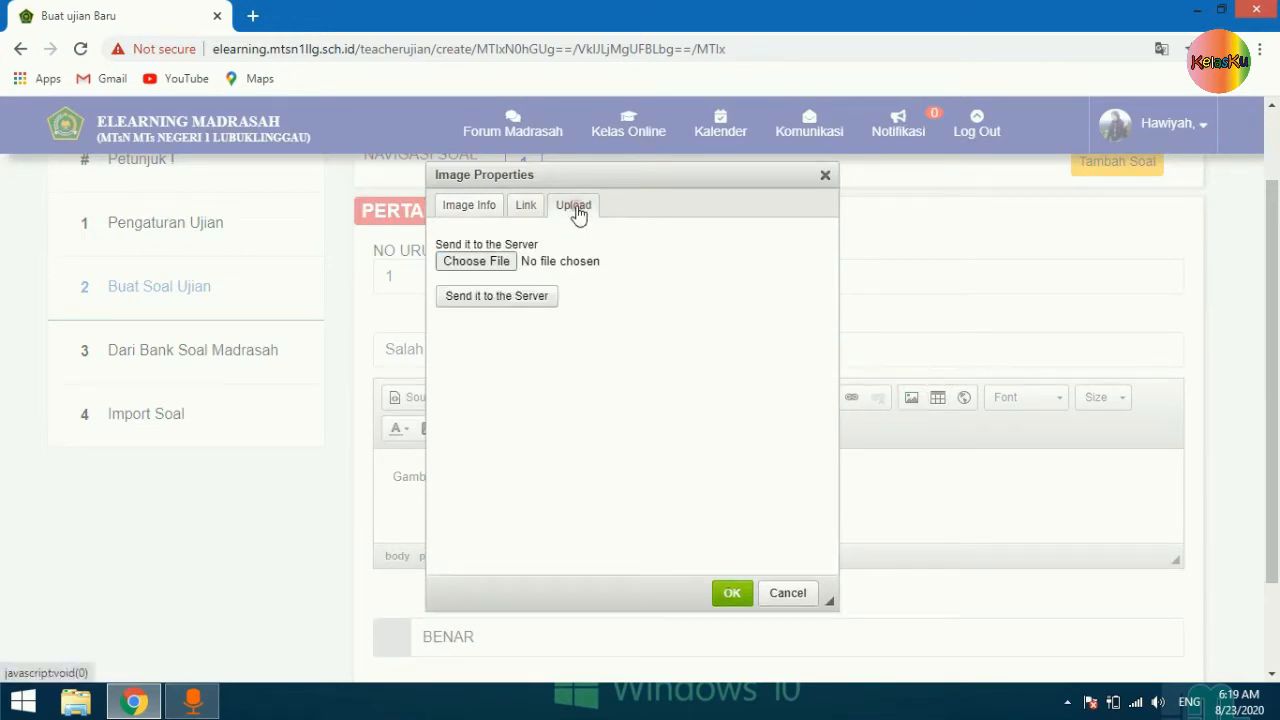
pyautogui.click(472, 264)
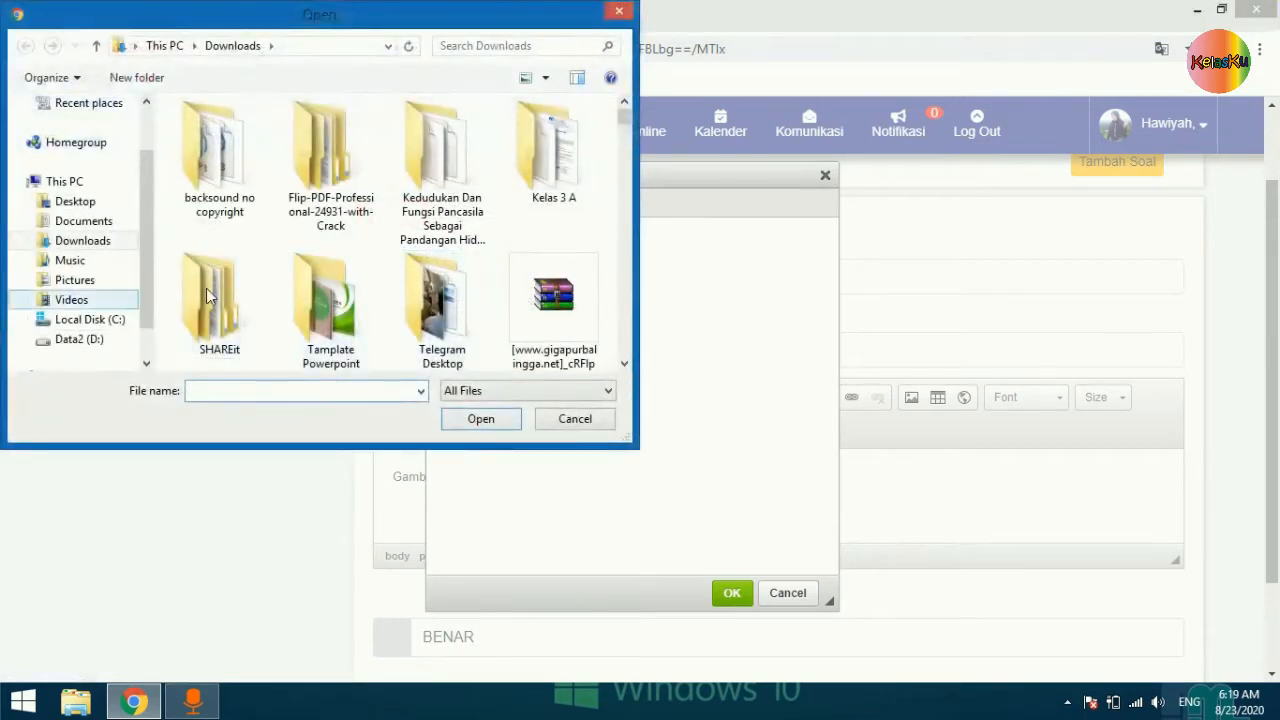
pyautogui.click(92, 245)
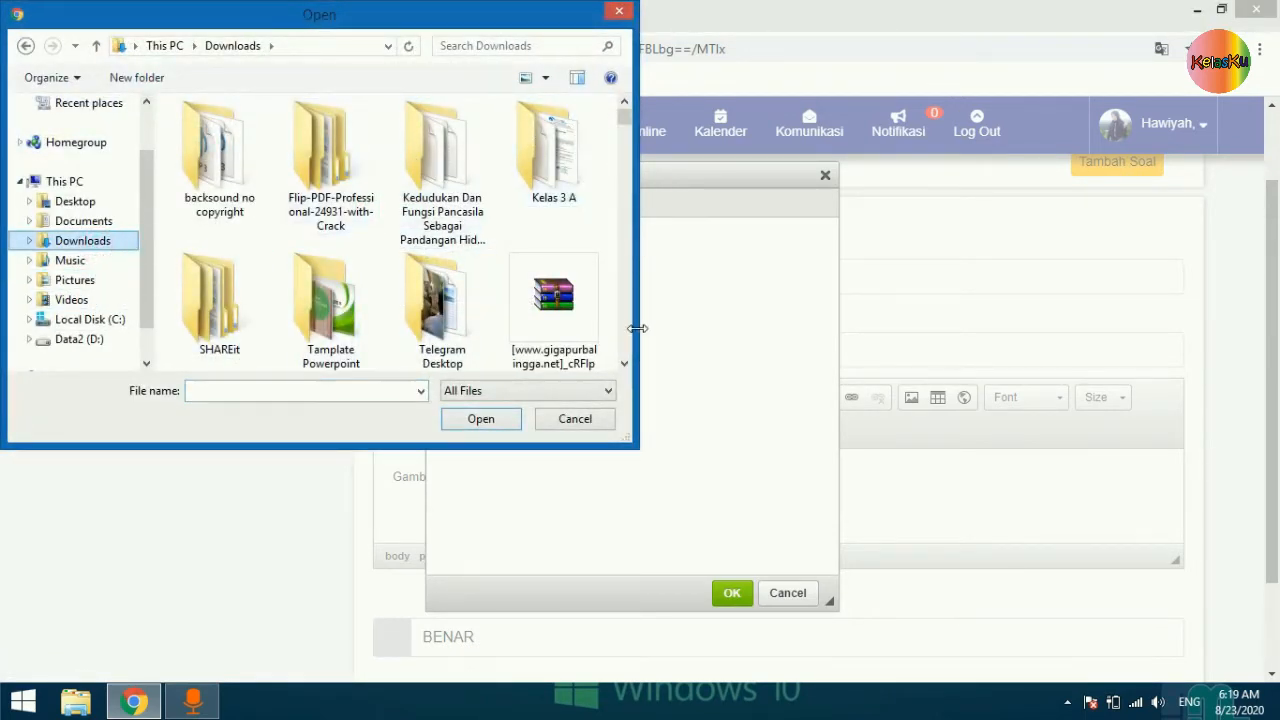
pyautogui.click(625, 365)
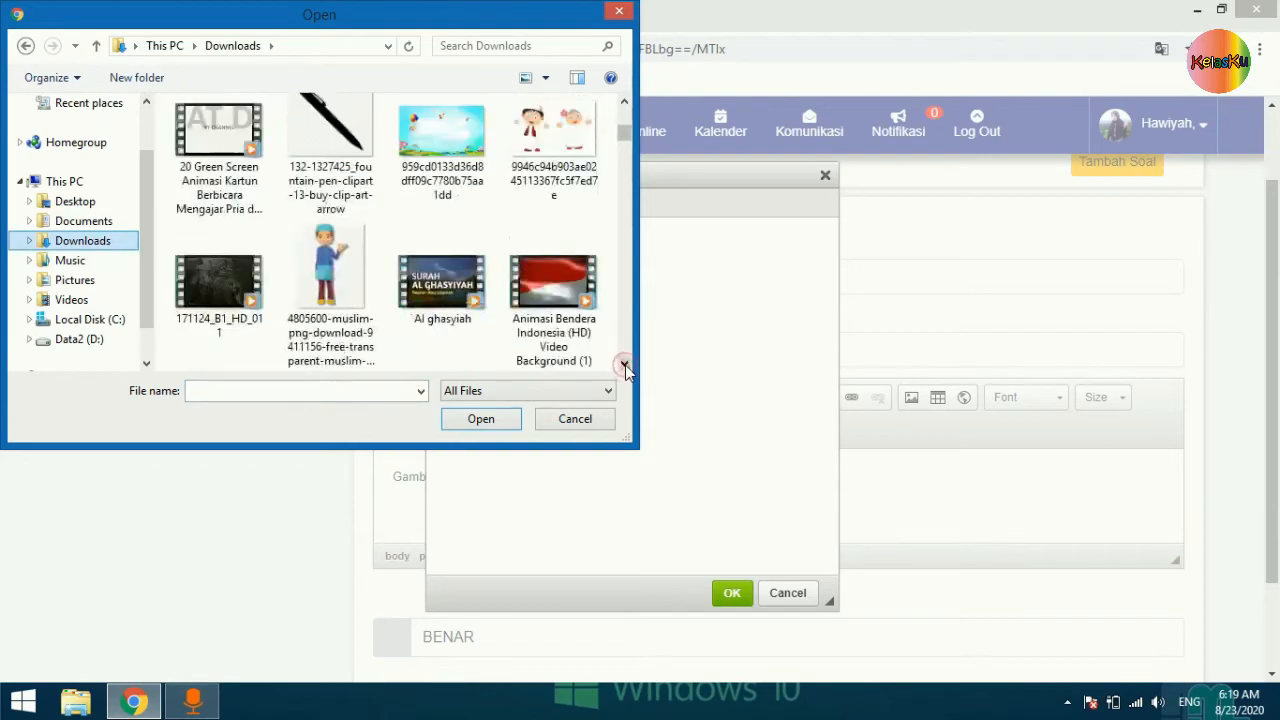
pyautogui.click(625, 365)
pyautogui.click(625, 365)
pyautogui.click(625, 365)
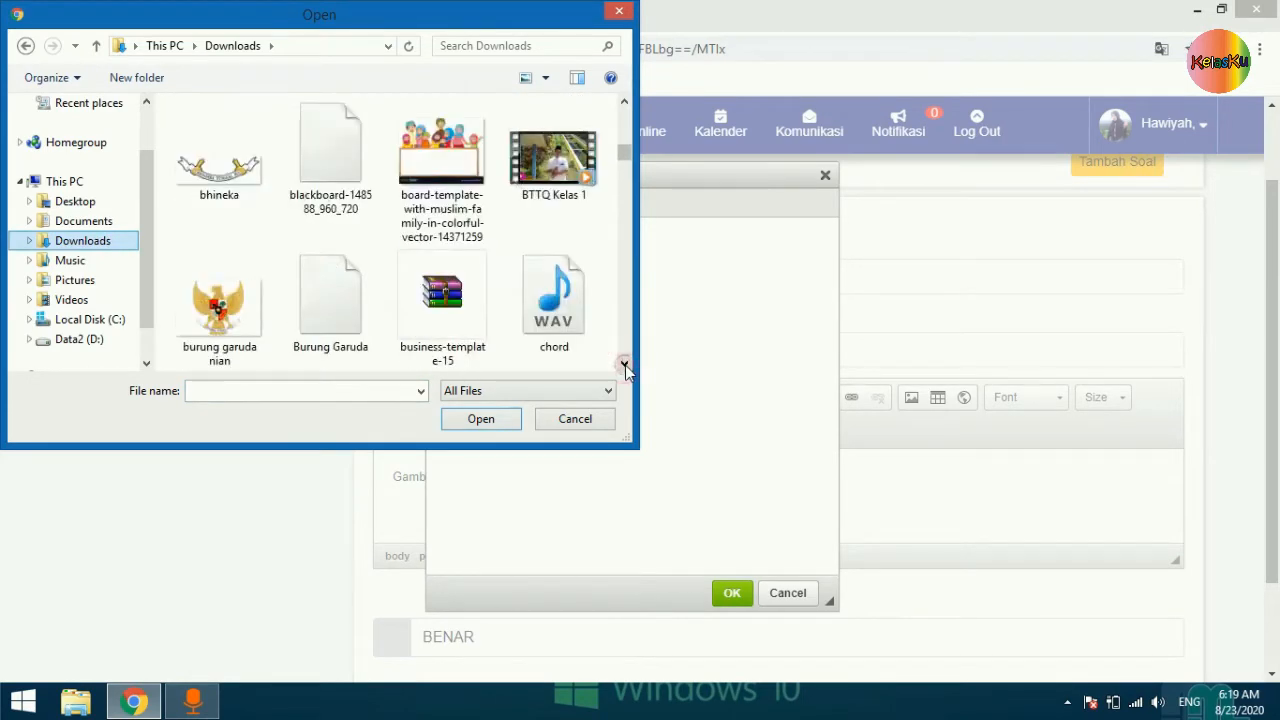
pyautogui.click(218, 328)
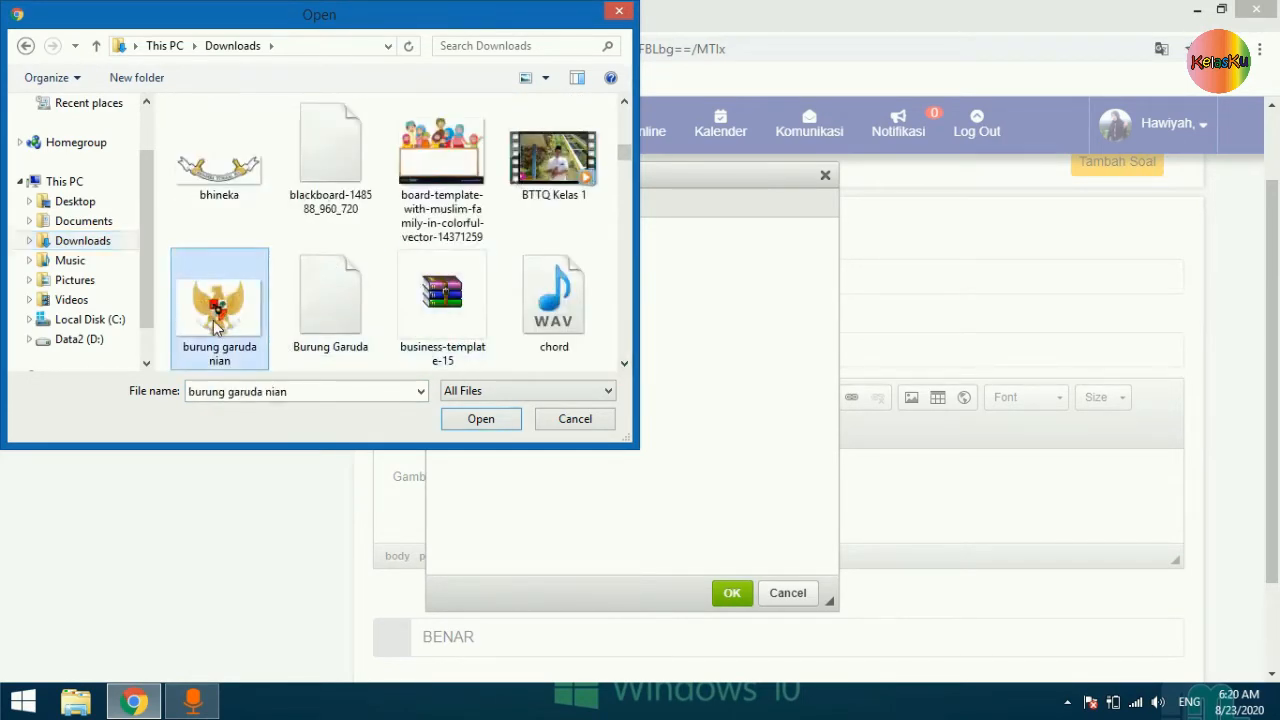
pyautogui.click(481, 420)
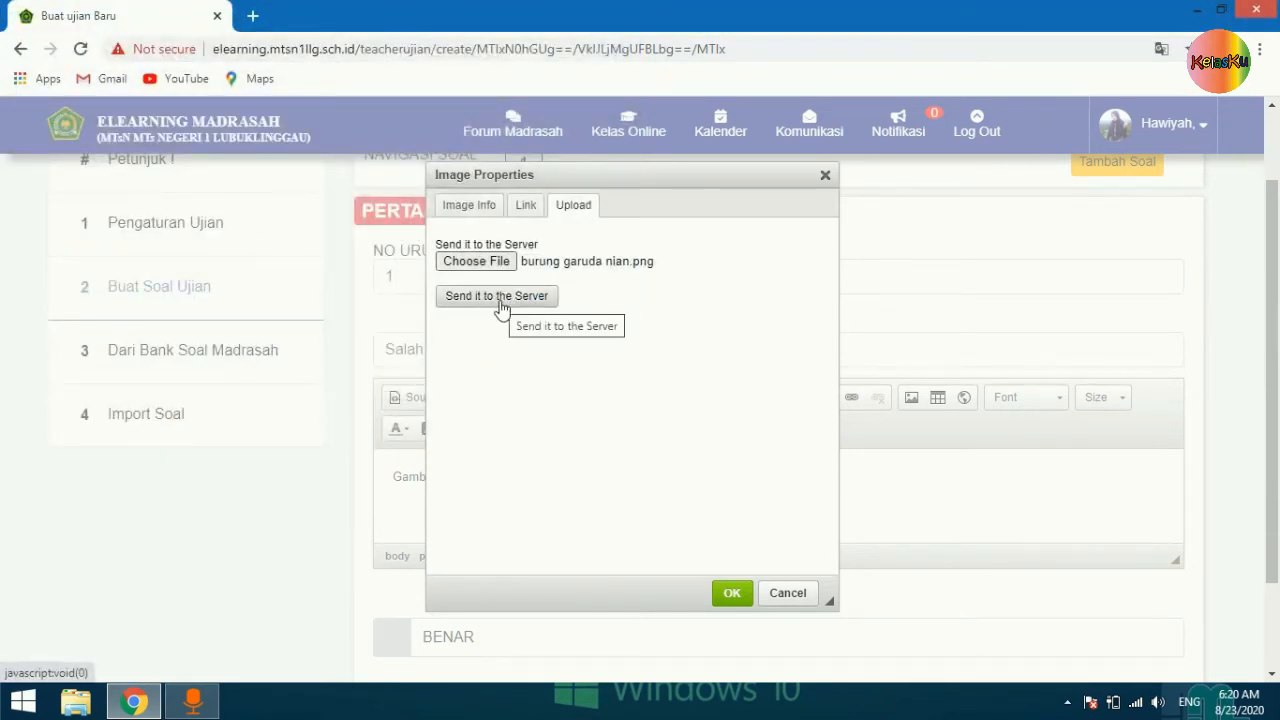
# Step: Upload the chosen Garuda image to the server and insert it into question 1 at its default size
pyautogui.click(500, 300)
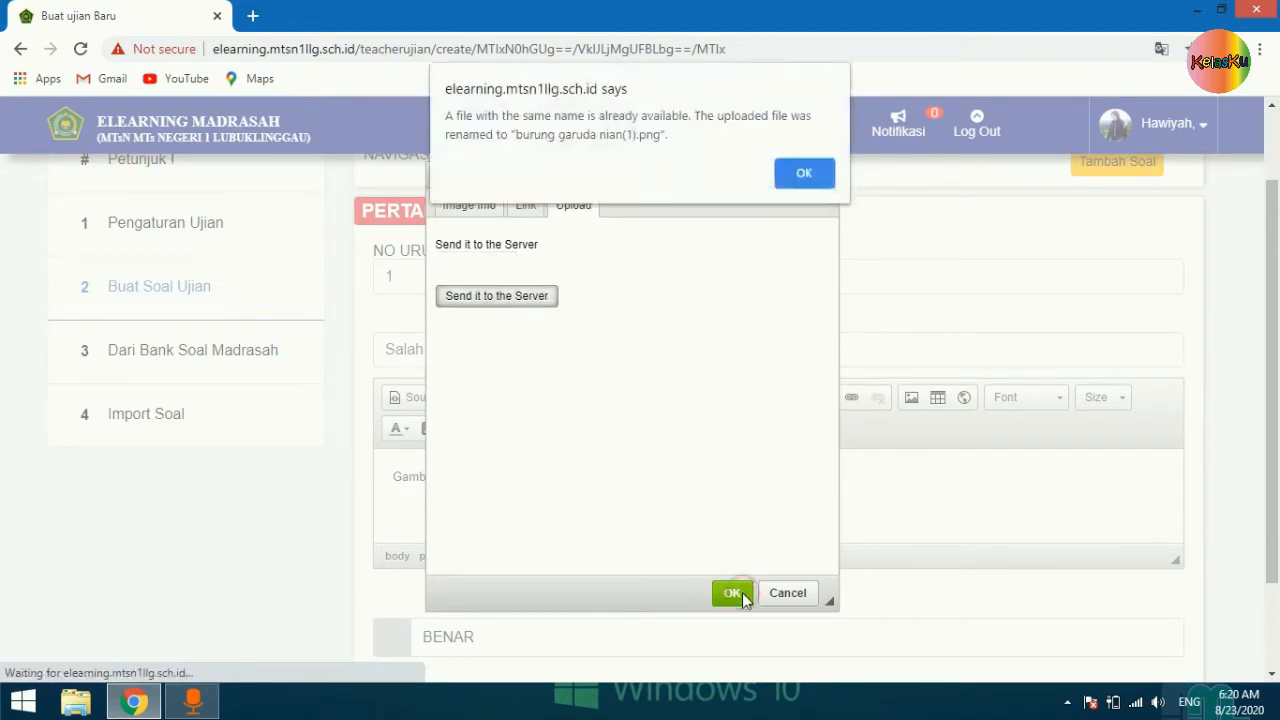
pyautogui.click(805, 176)
pyautogui.scroll(-3, 711, 484)
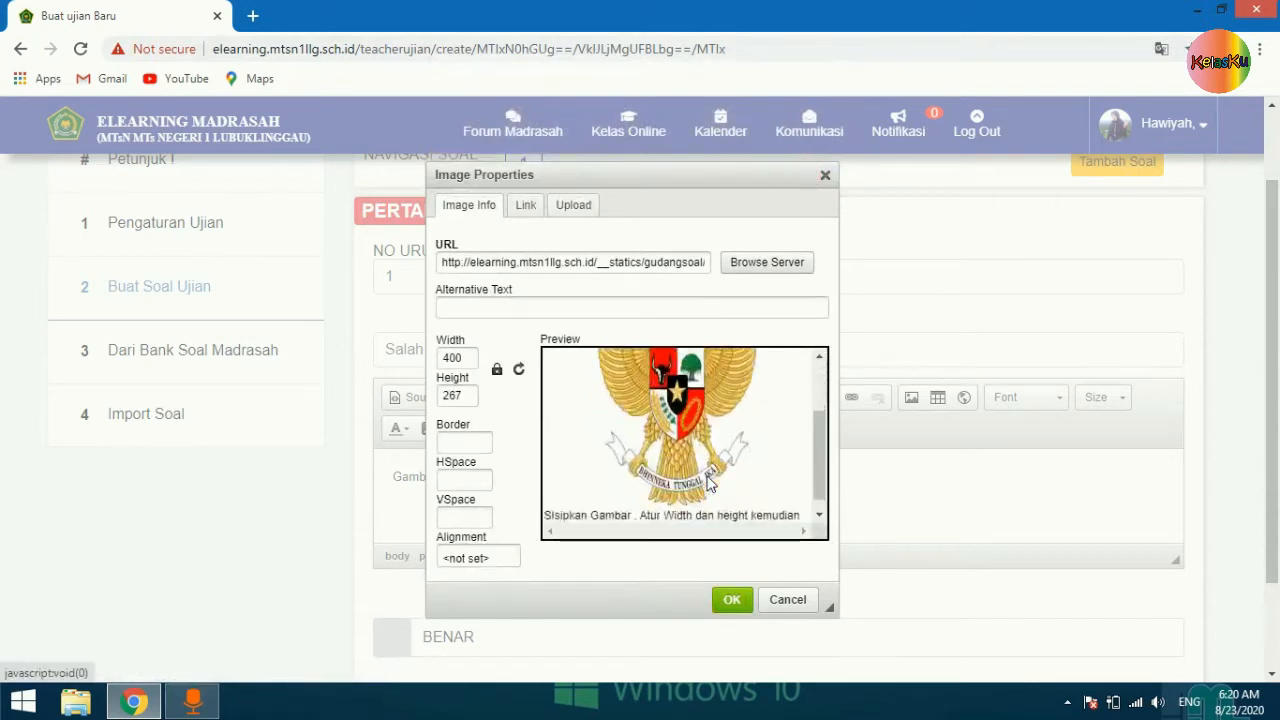
pyautogui.scroll(3, 708, 490)
pyautogui.scroll(-3, 704, 497)
pyautogui.click(731, 600)
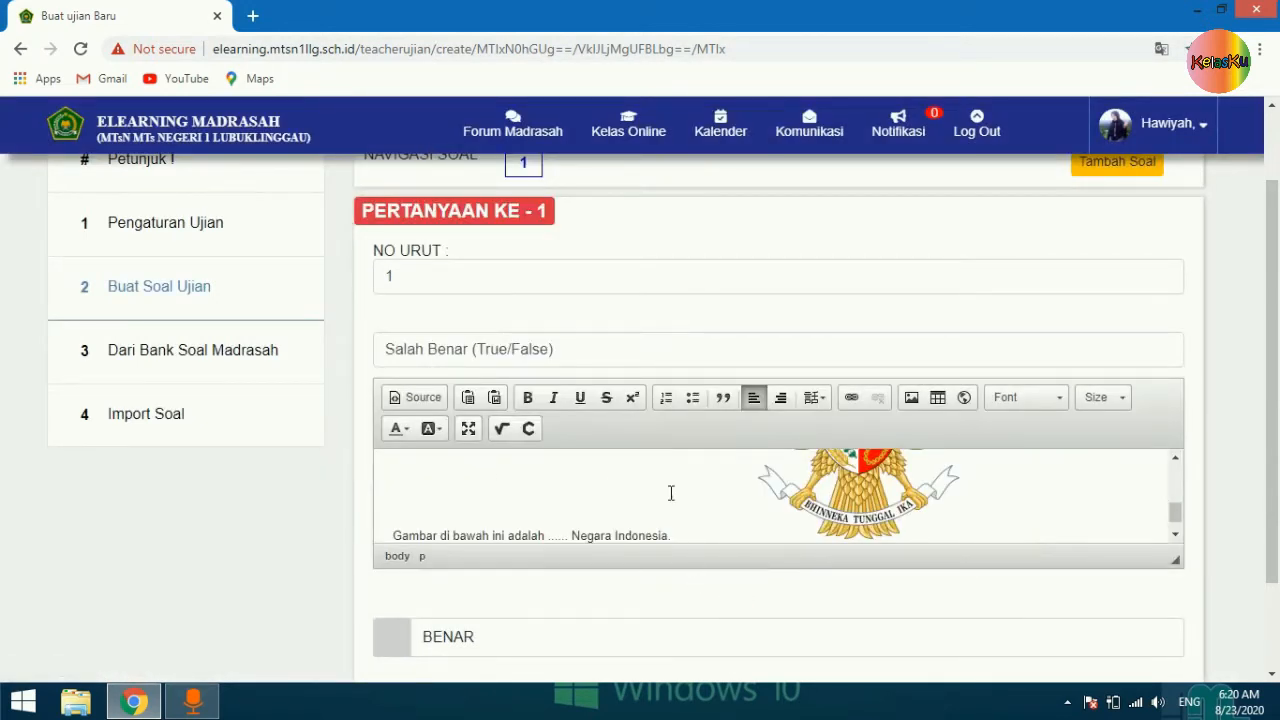
pyautogui.scroll(5, 671, 493)
pyautogui.scroll(-3, 670, 490)
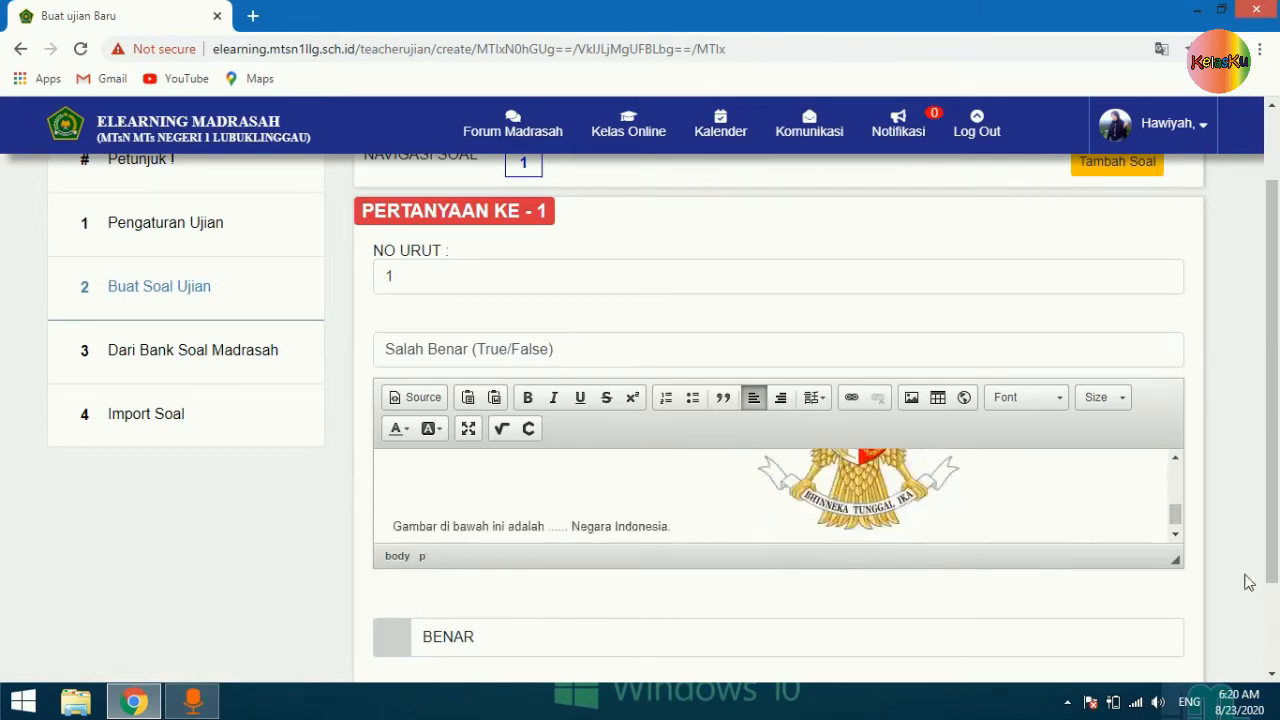
# Step: Replace the dots in question 1's text with "lambang" so it reads "Gambar di bawah ini adalah lambang Negara Indonesia."
pyautogui.click(1272, 675)
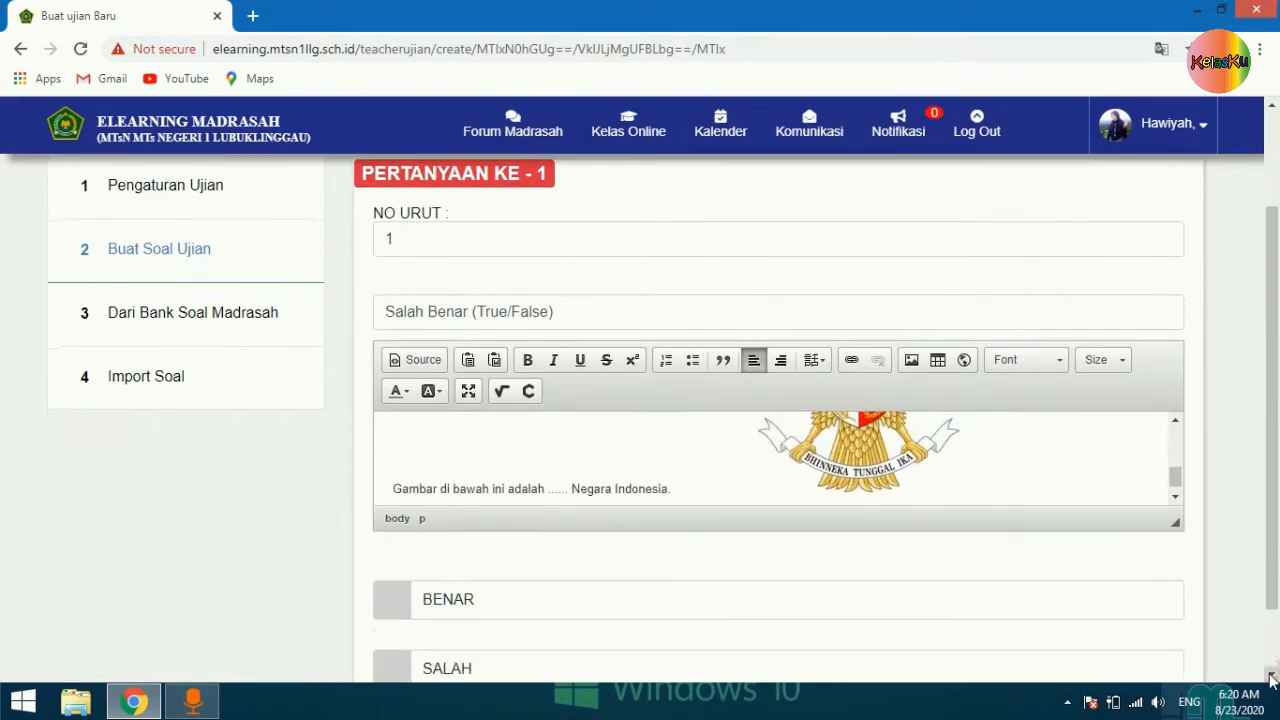
pyautogui.click(1272, 675)
pyautogui.click(1272, 675)
pyautogui.click(1272, 675)
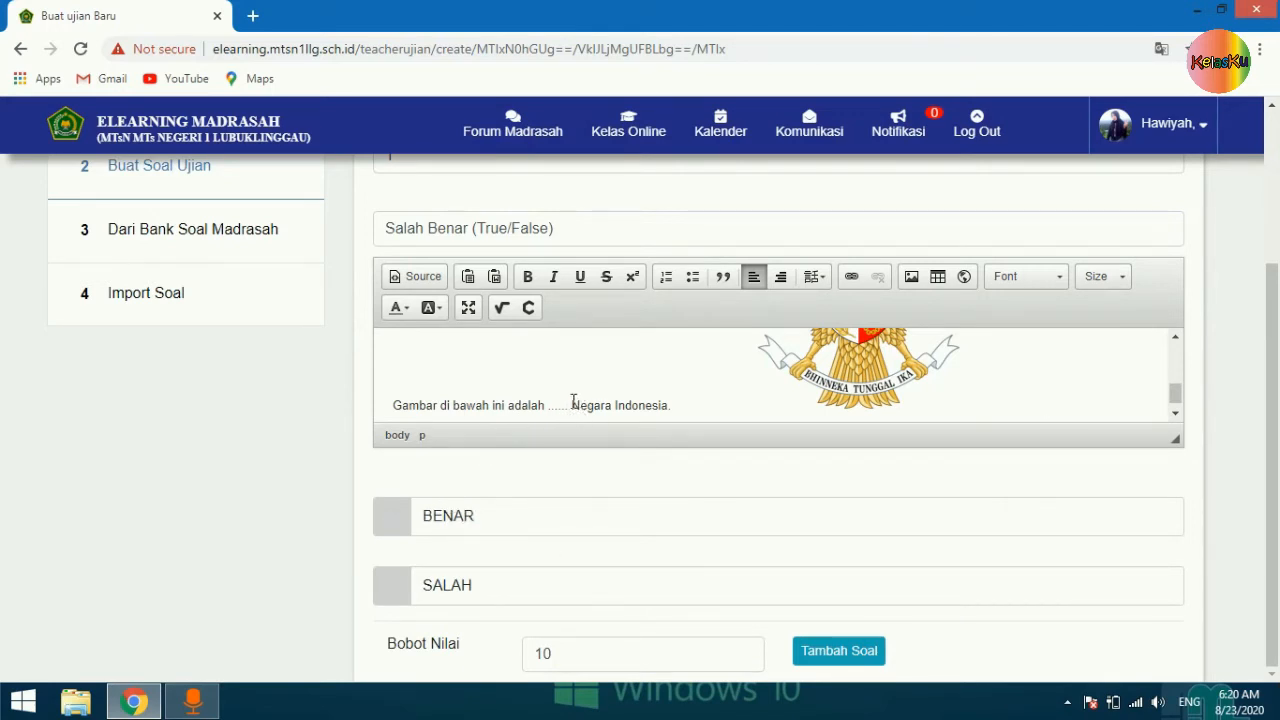
pyautogui.press('BackSpace')
pyautogui.press('BackSpace')
pyautogui.press('BackSpace')
pyautogui.press('BackSpace')
pyautogui.press('BackSpace')
pyautogui.press('BackSpace')
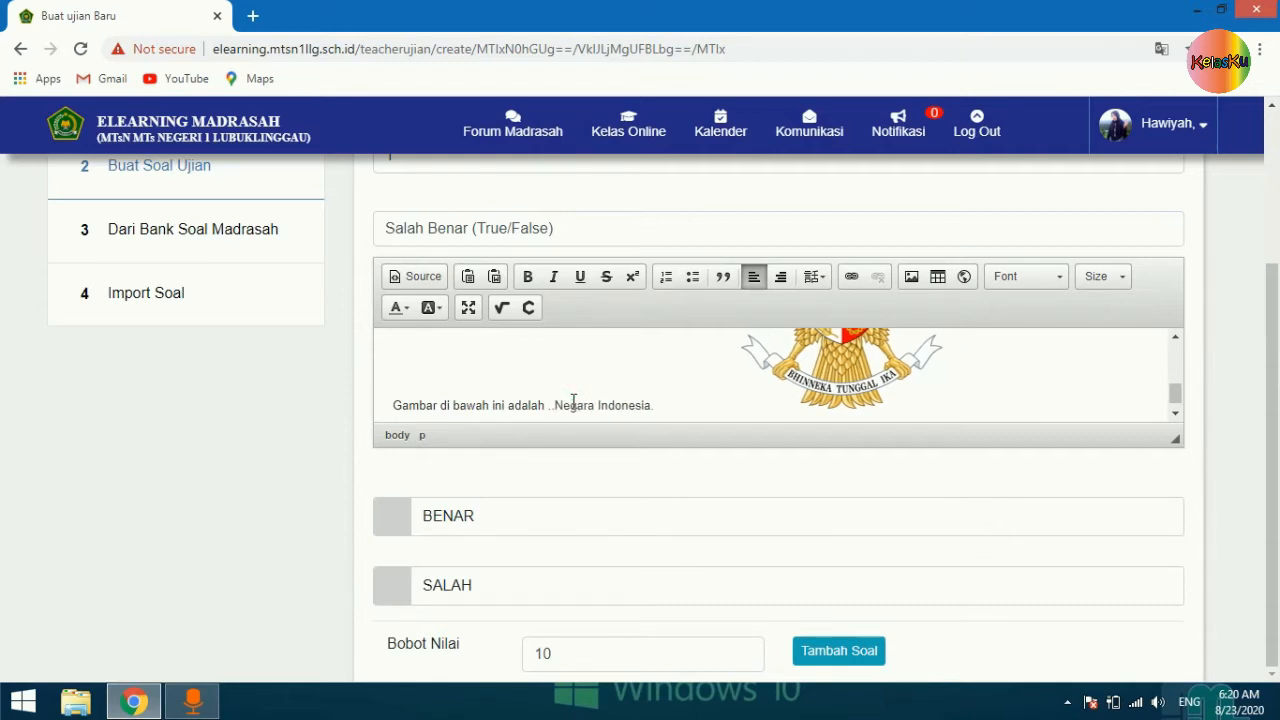
pyautogui.press('BackSpace')
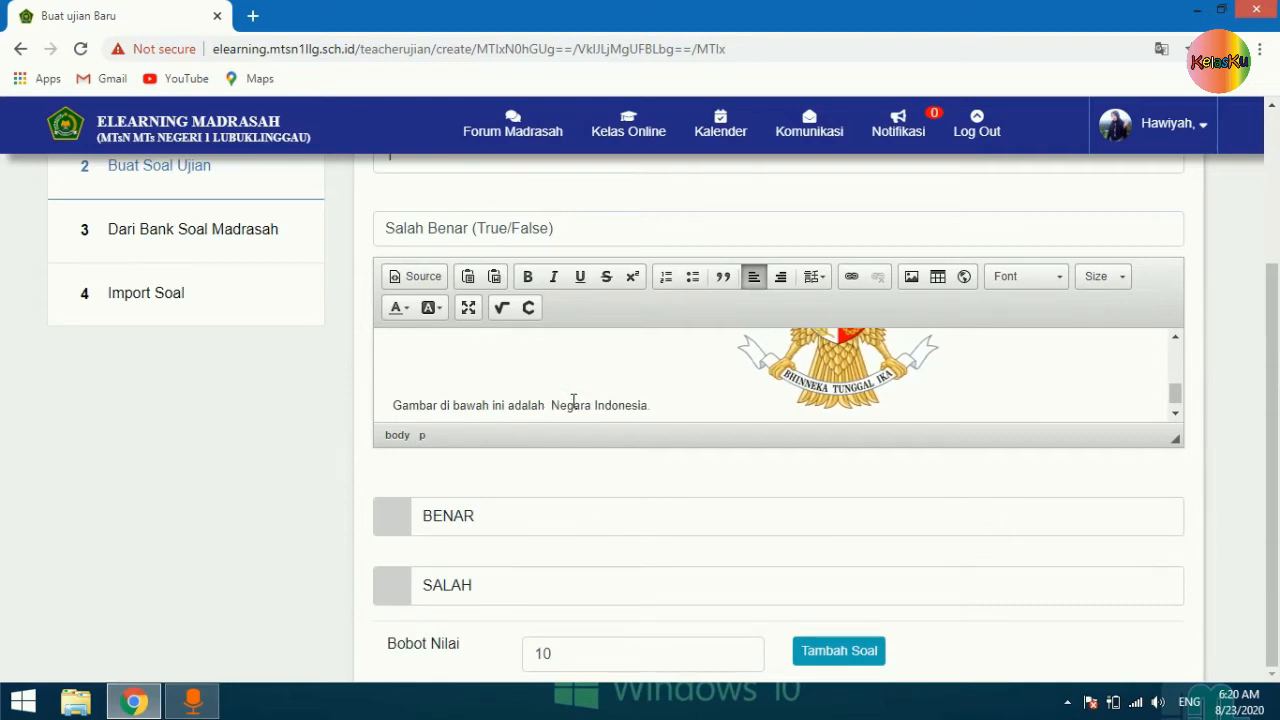
pyautogui.write('lambang')
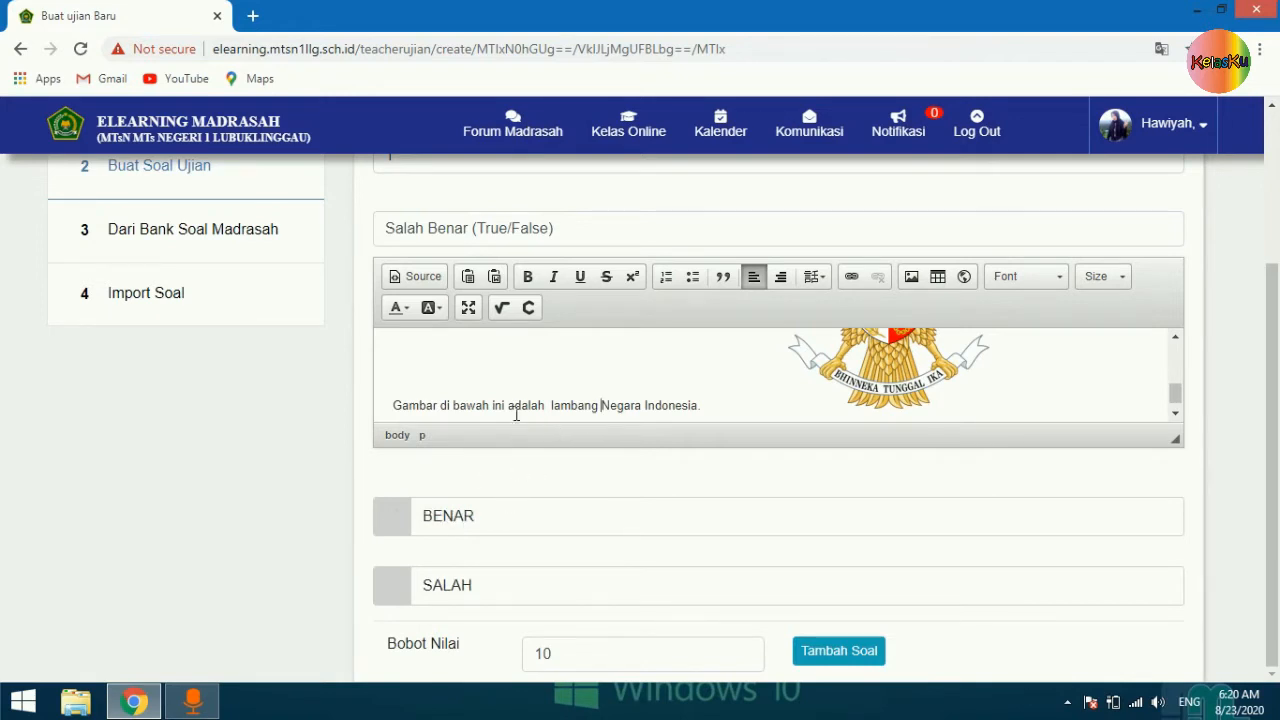
# Step: Mark BENAR as the correct answer to question 1 and add a second question to the exam
pyautogui.click(489, 522)
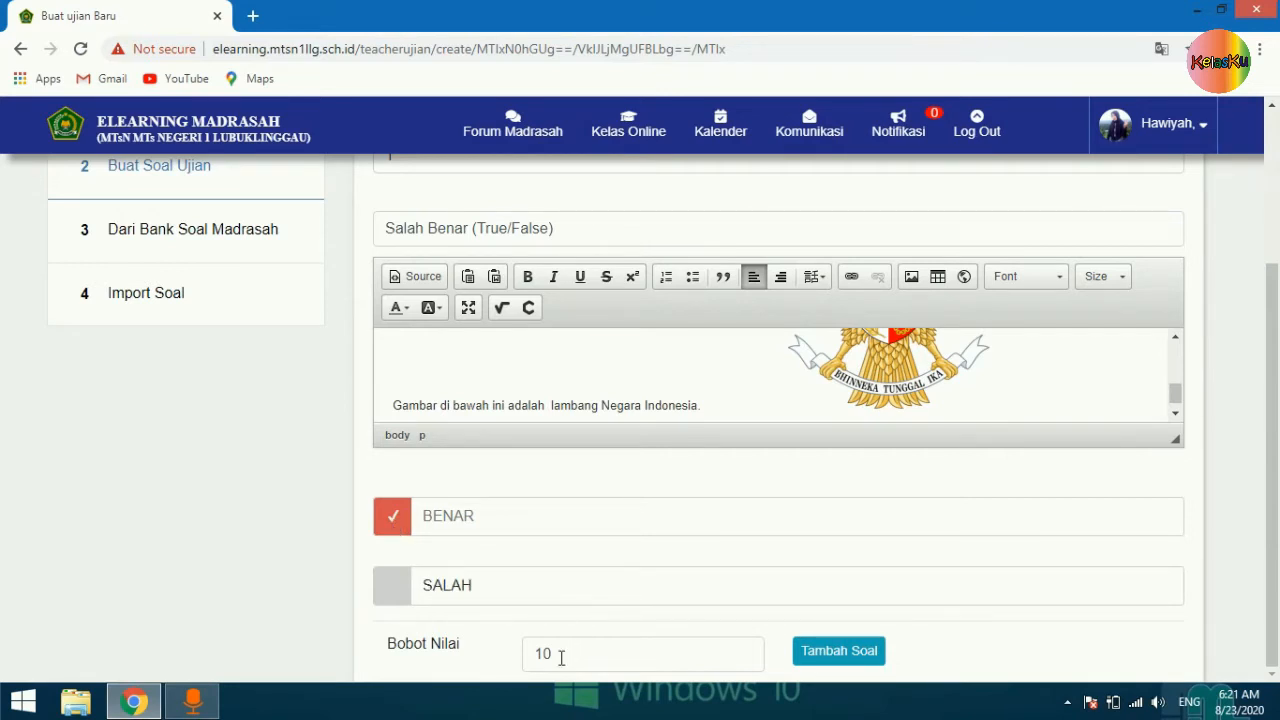
pyautogui.click(837, 652)
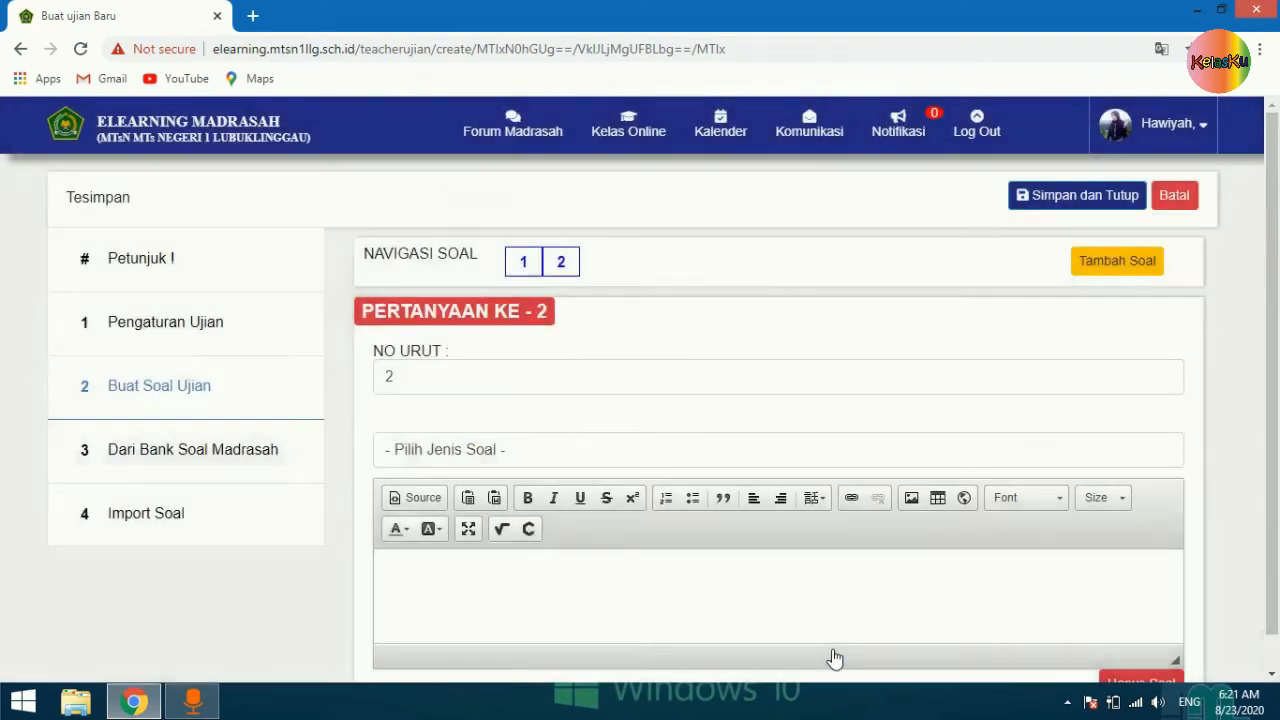
# Step: Set question 2's type to Pilihan Ganda (Multiple Choice) and write its text as "Sila ketiga pancasila dilambangkan dengan....."
pyautogui.click(514, 448)
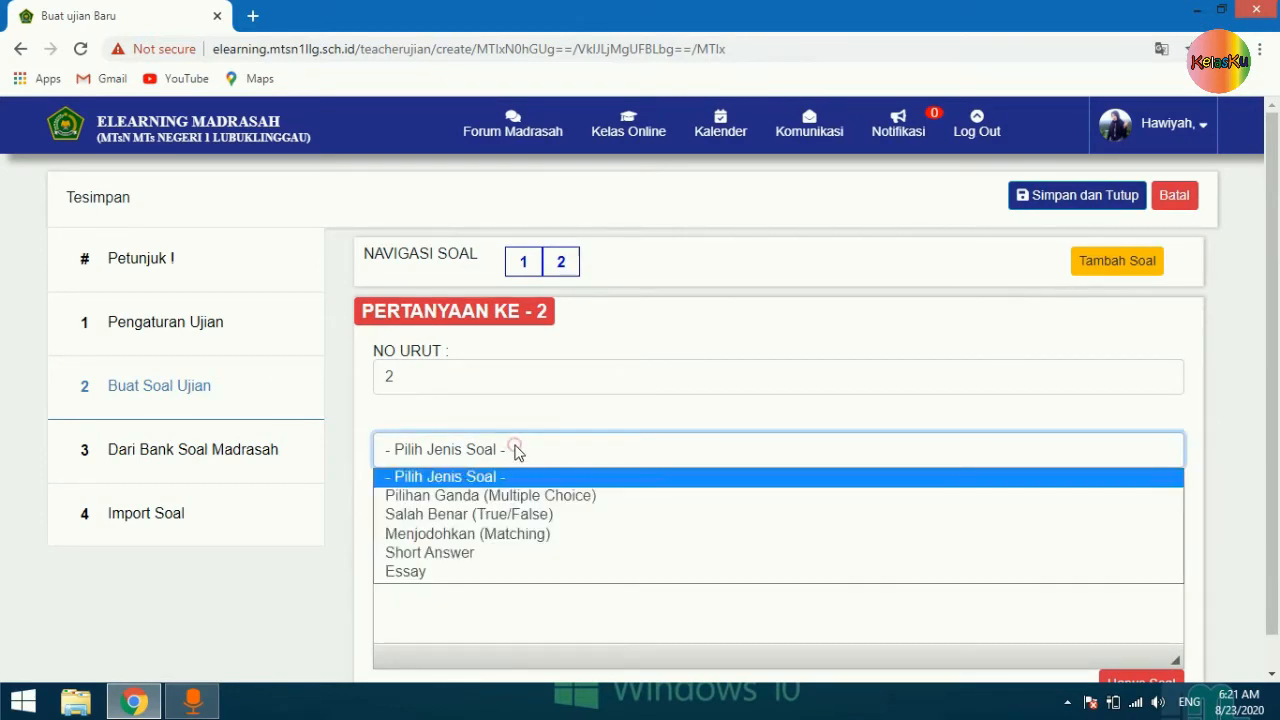
pyautogui.click(484, 497)
pyautogui.scroll(-1, 600, 530)
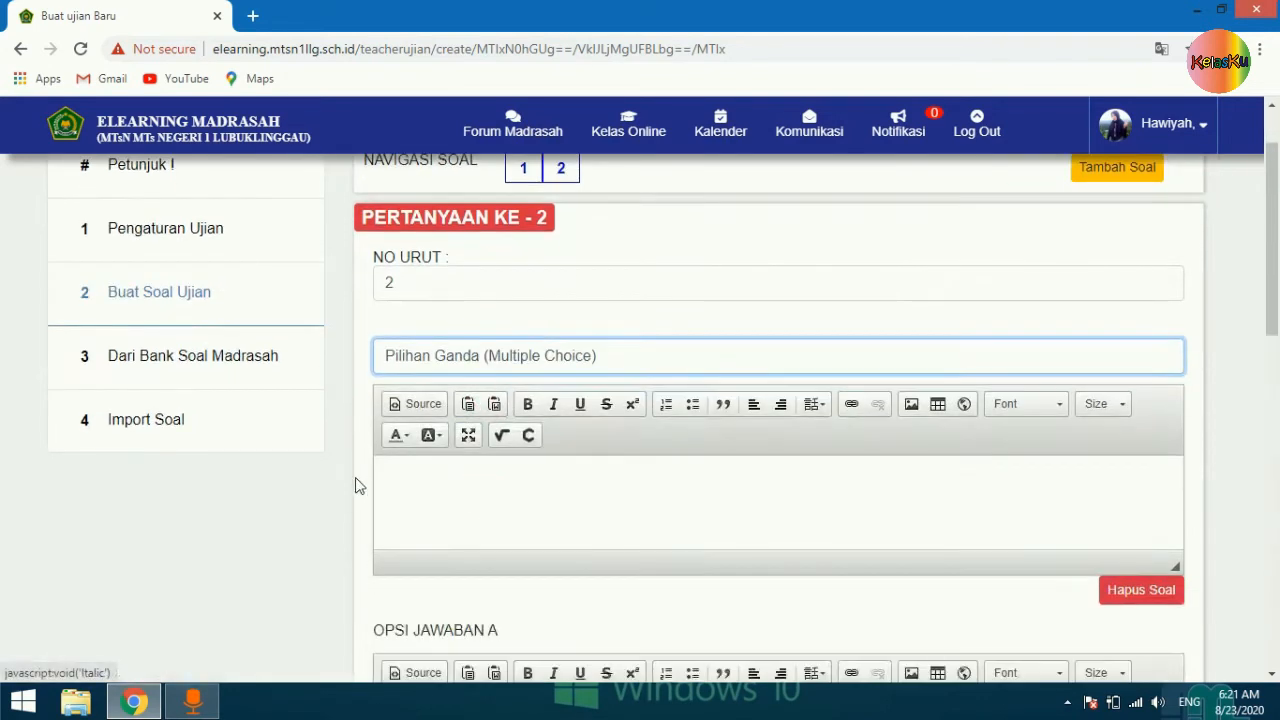
pyautogui.click(427, 480)
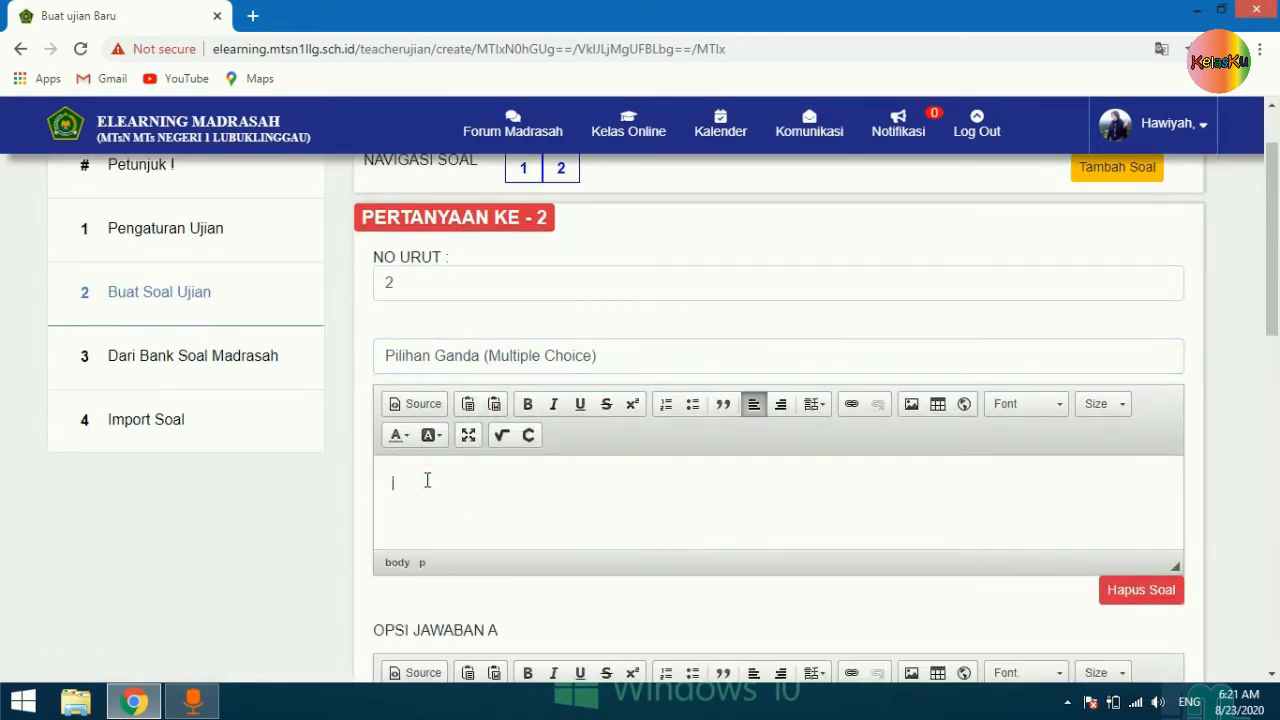
pyautogui.write('s')
pyautogui.write('ila ketiga pancasila')
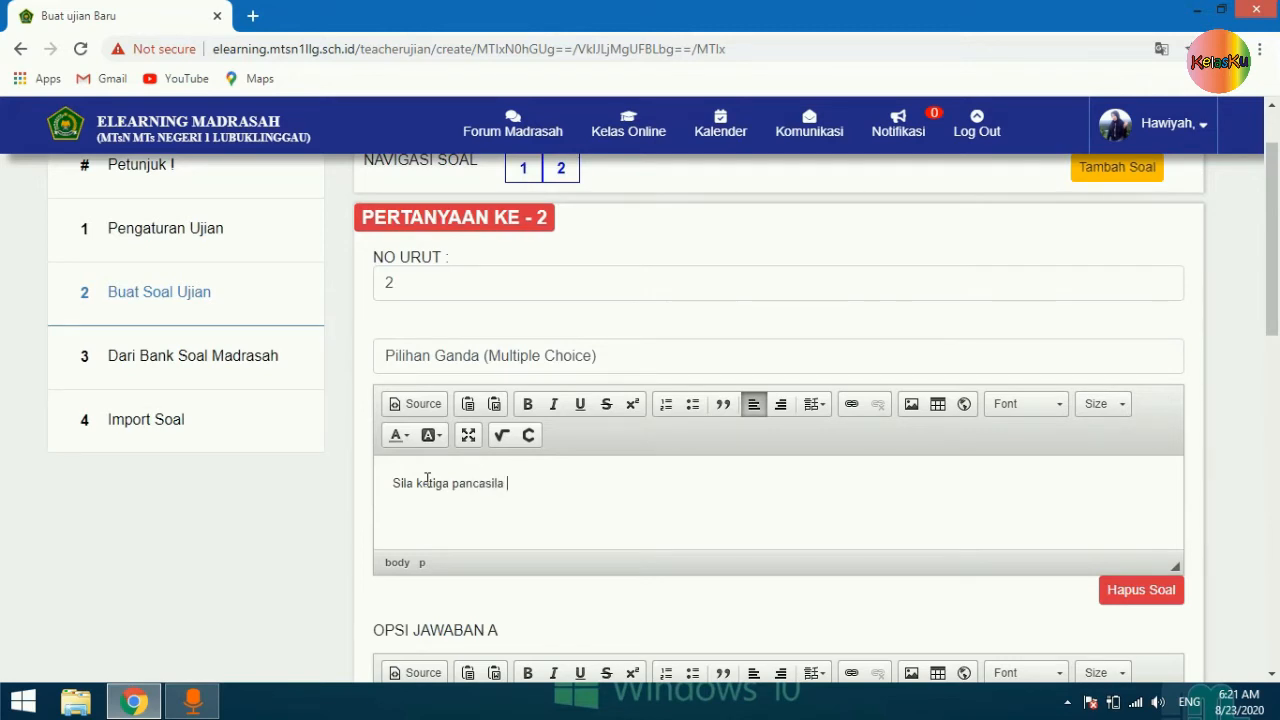
pyautogui.write(' dilambangkan dengan.....')
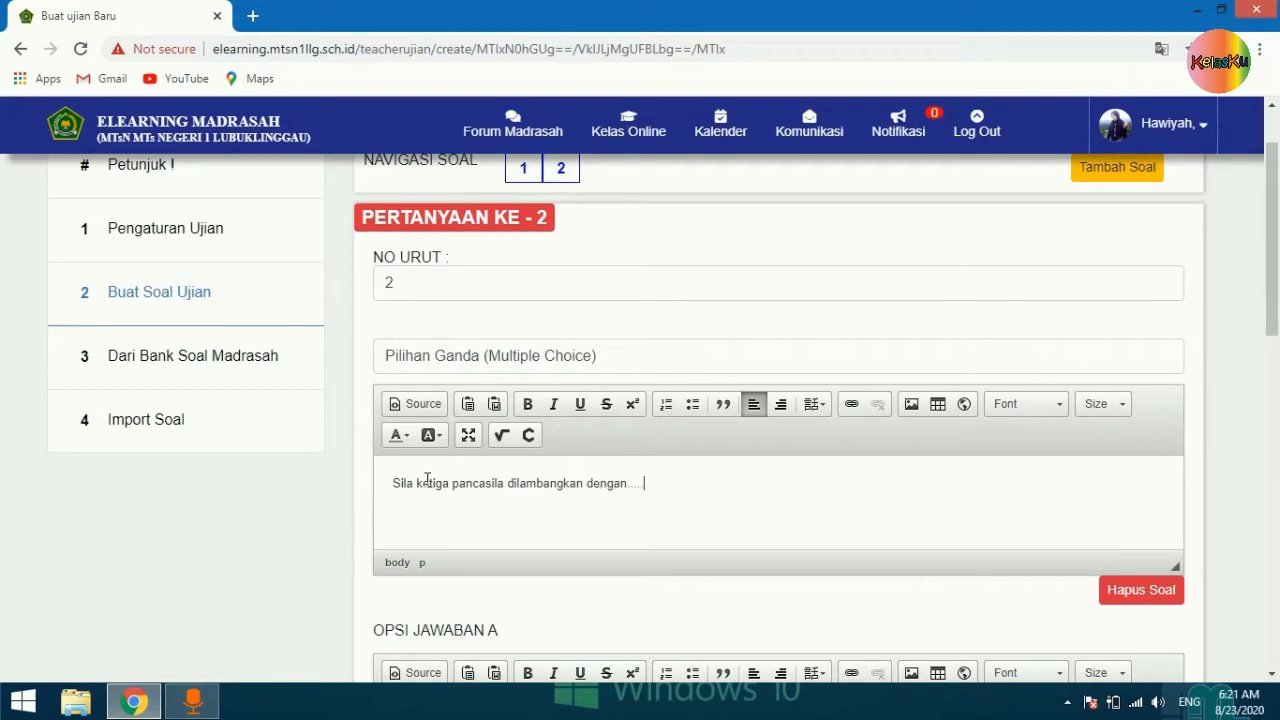
# Step: Fill in question 2's answer option A as "Kepala banteng" and option B as "Pohon beringin"
pyautogui.scroll(-2, 425, 475)
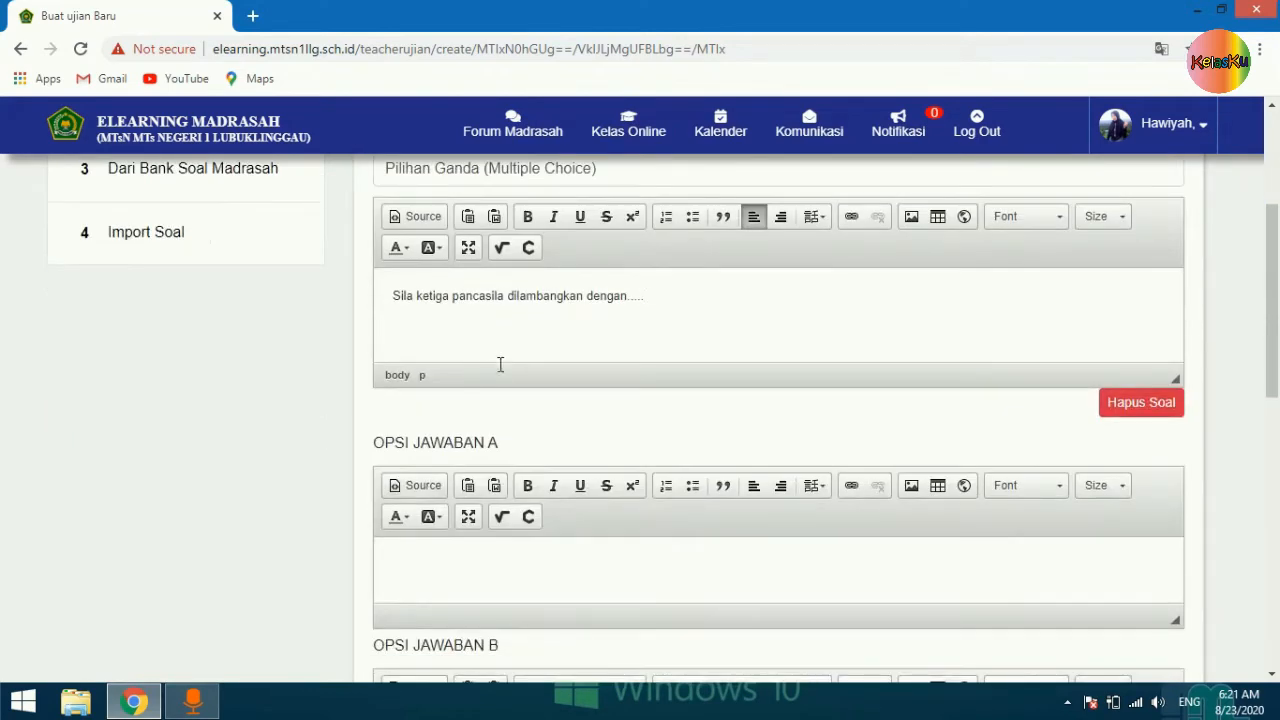
pyautogui.scroll(-1, 530, 385)
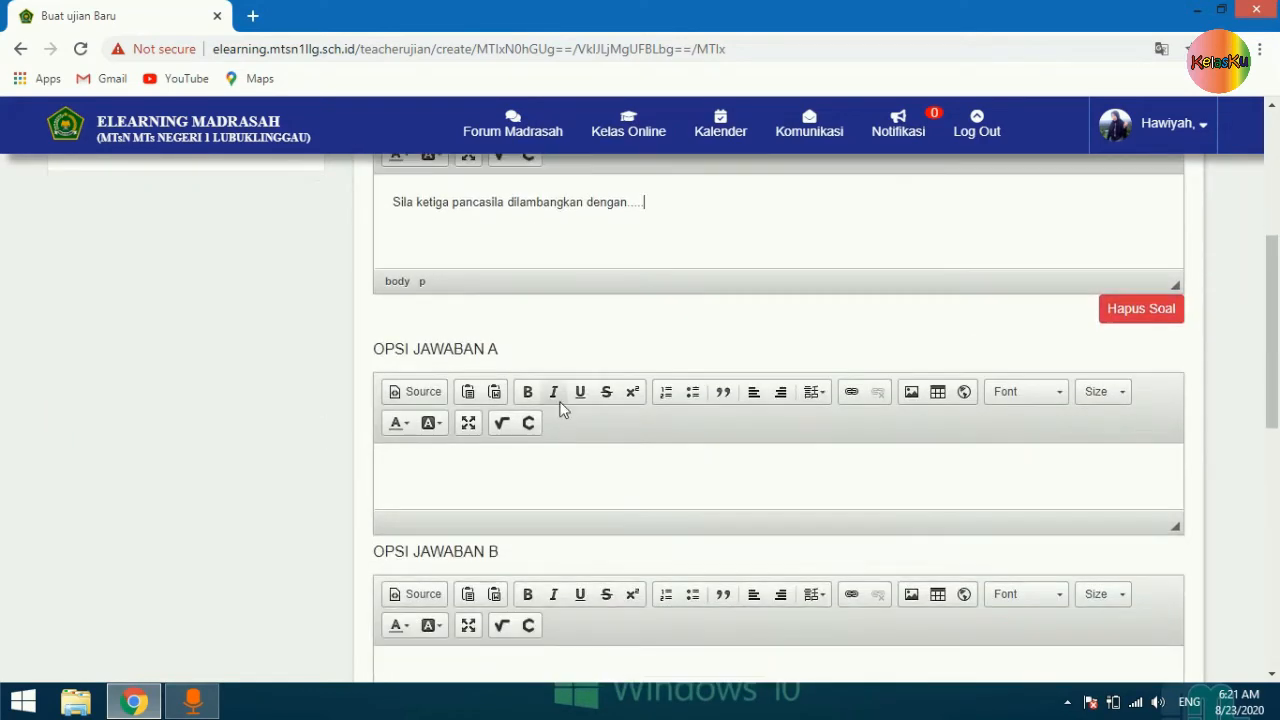
pyautogui.click(407, 459)
pyautogui.write('Ke')
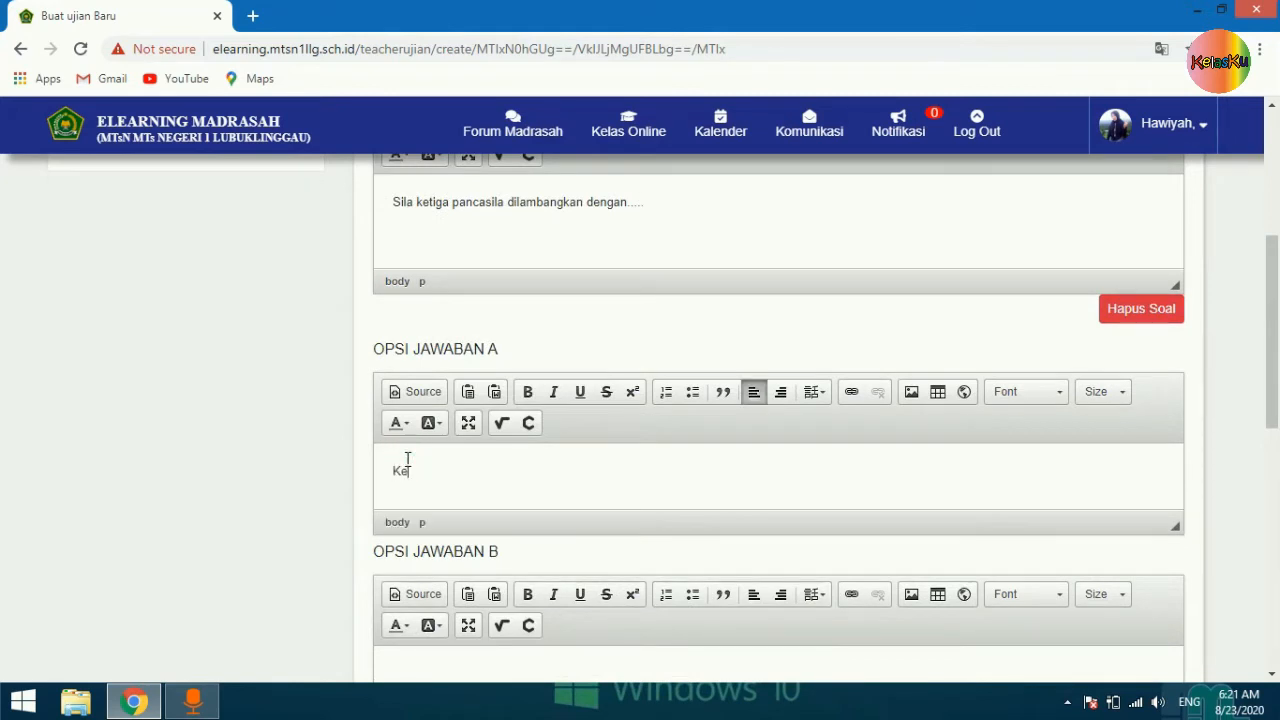
pyautogui.write('pala banteng')
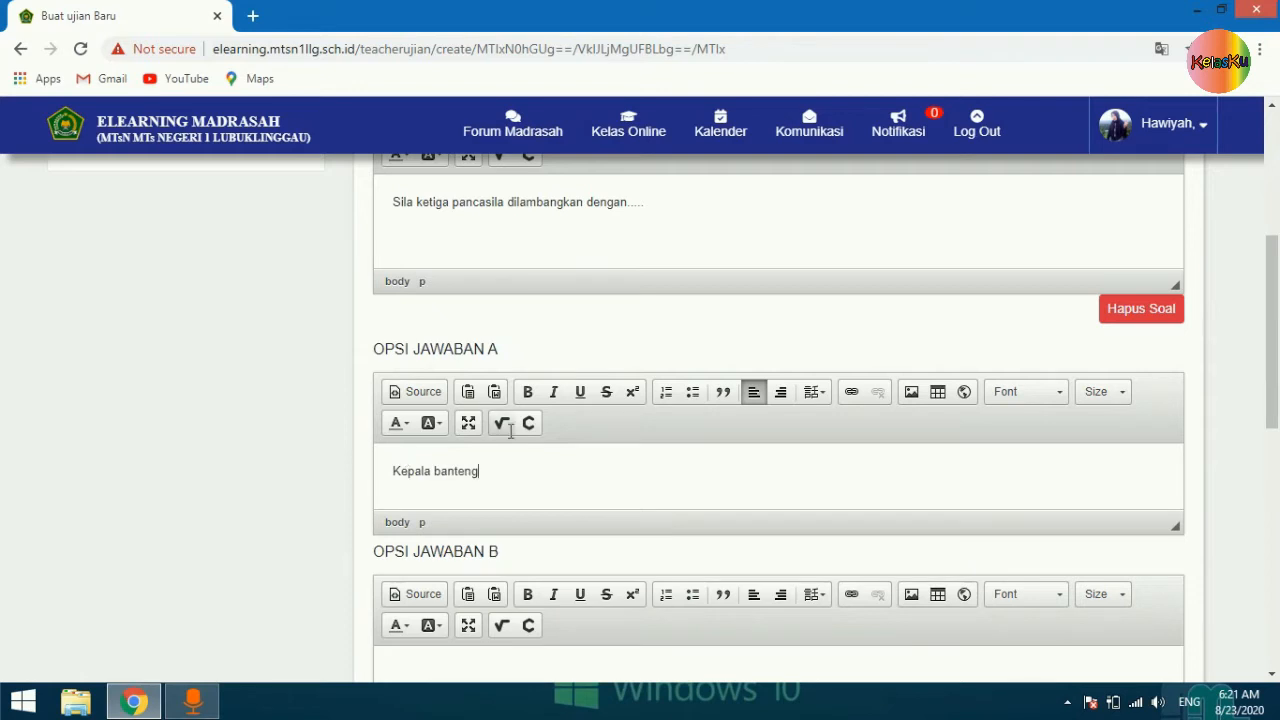
pyautogui.scroll(-2, 509, 430)
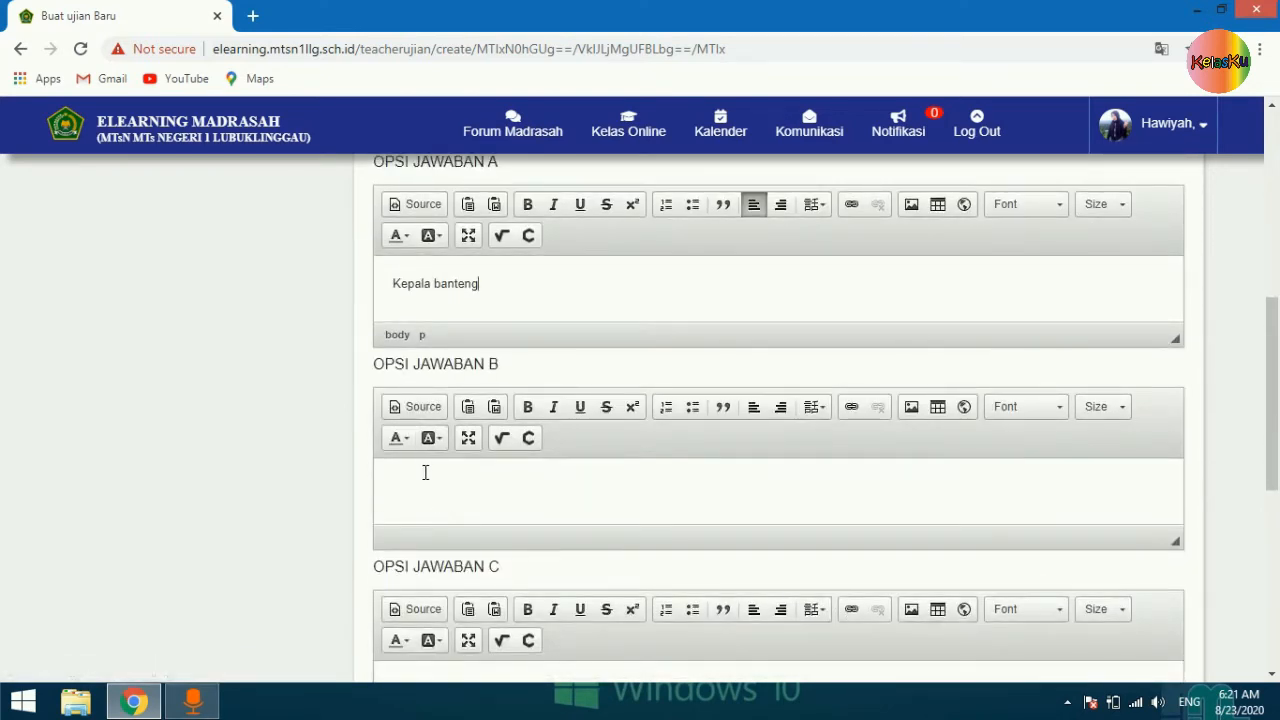
pyautogui.click(426, 472)
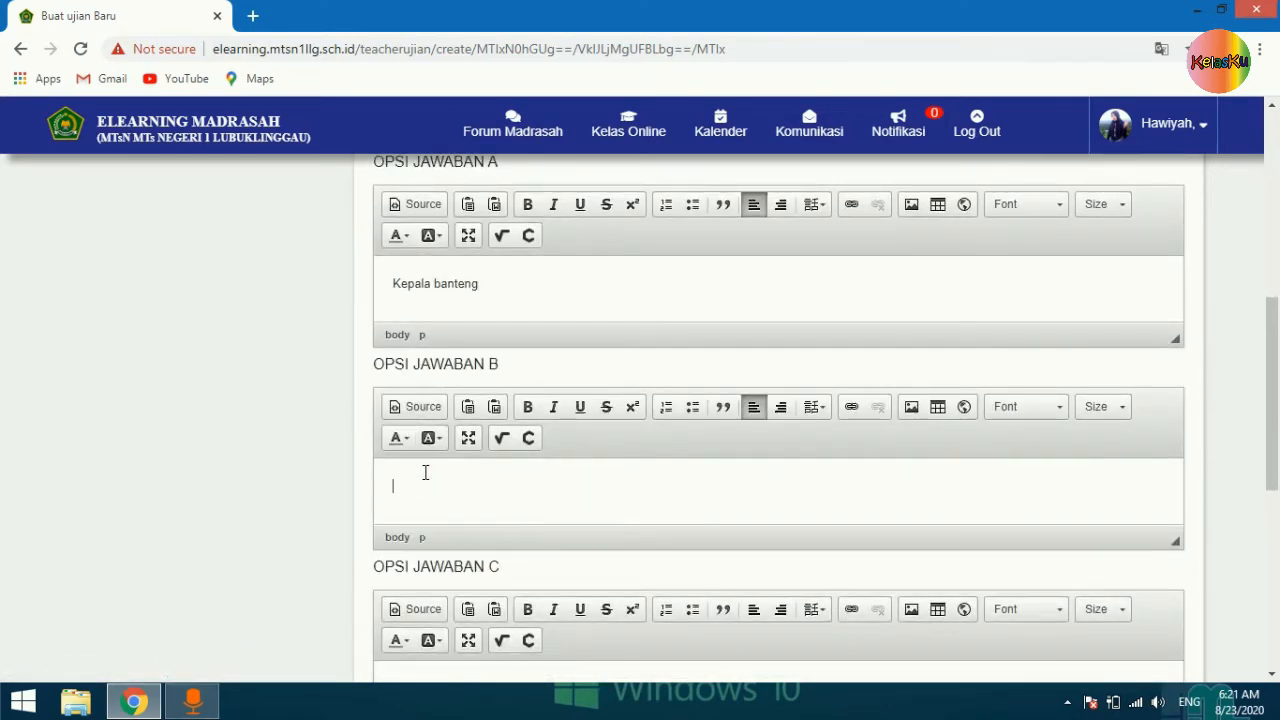
pyautogui.write('Pohon beringin')
# Step: Fill in question 2's answer option C as "Padi dan kapas" and option D as "Rantai"
pyautogui.scroll(-1, 425, 472)
pyautogui.click(443, 593)
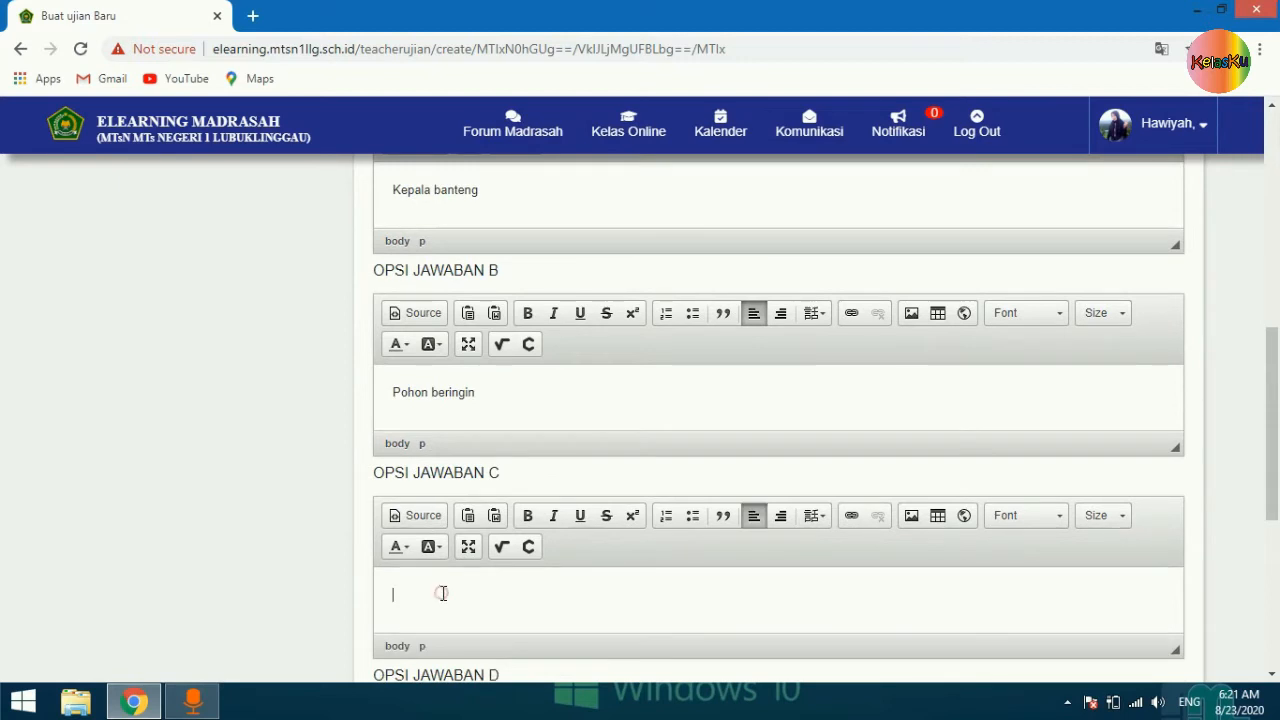
pyautogui.write('padi dan kapa')
pyautogui.scroll(-2, 466, 623)
pyautogui.click(443, 601)
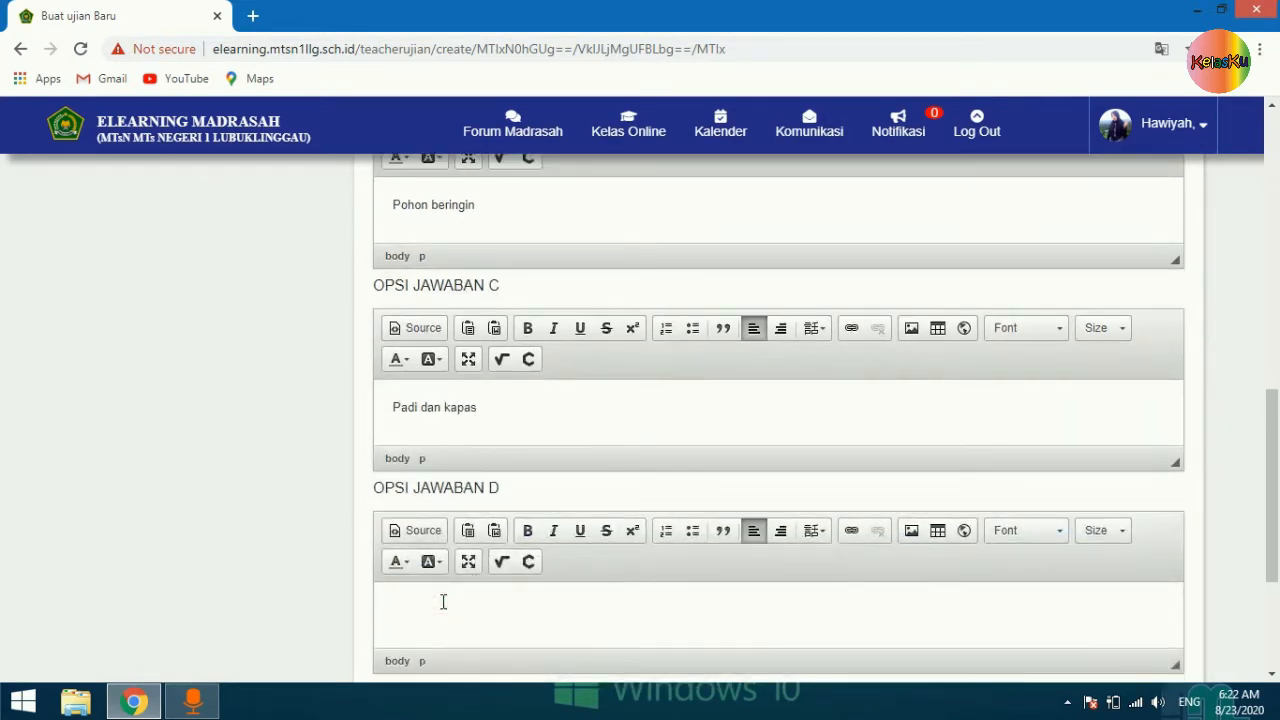
pyautogui.write('Rantai')
# Step: Review question 2's answer options A to E to identify which one is the correct answer
pyautogui.scroll(2, 469, 597)
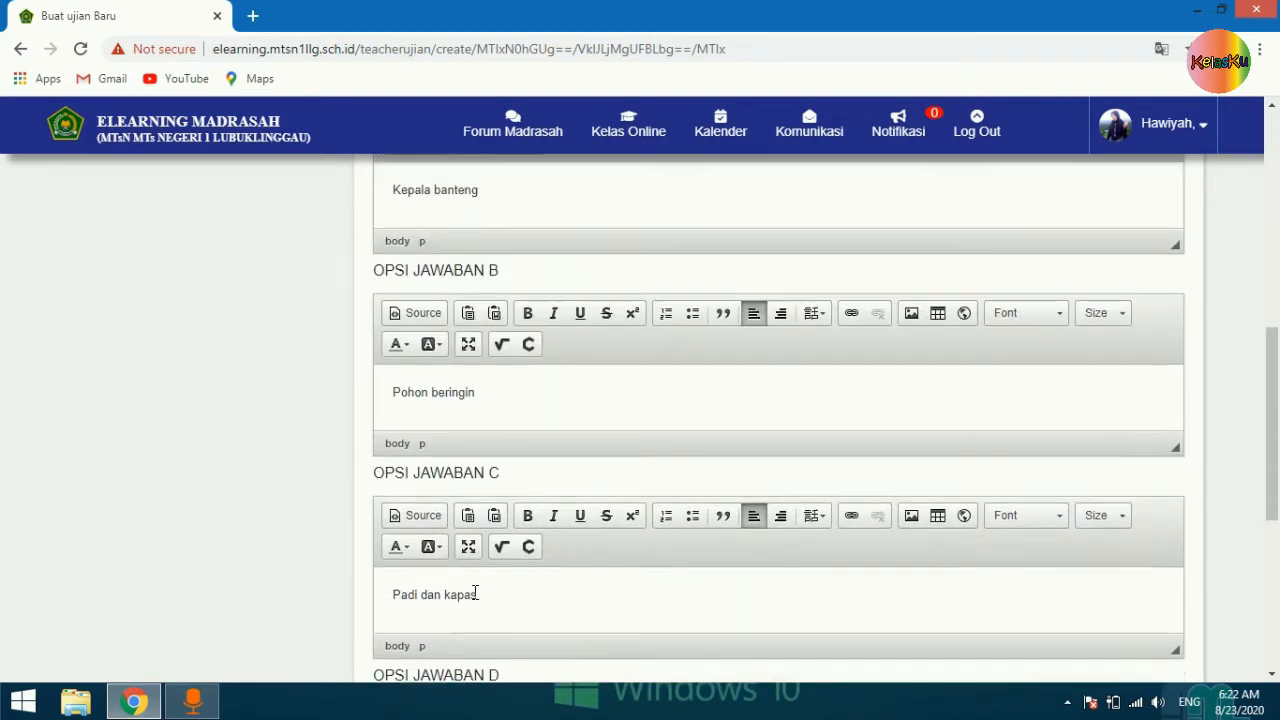
pyautogui.scroll(2, 505, 567)
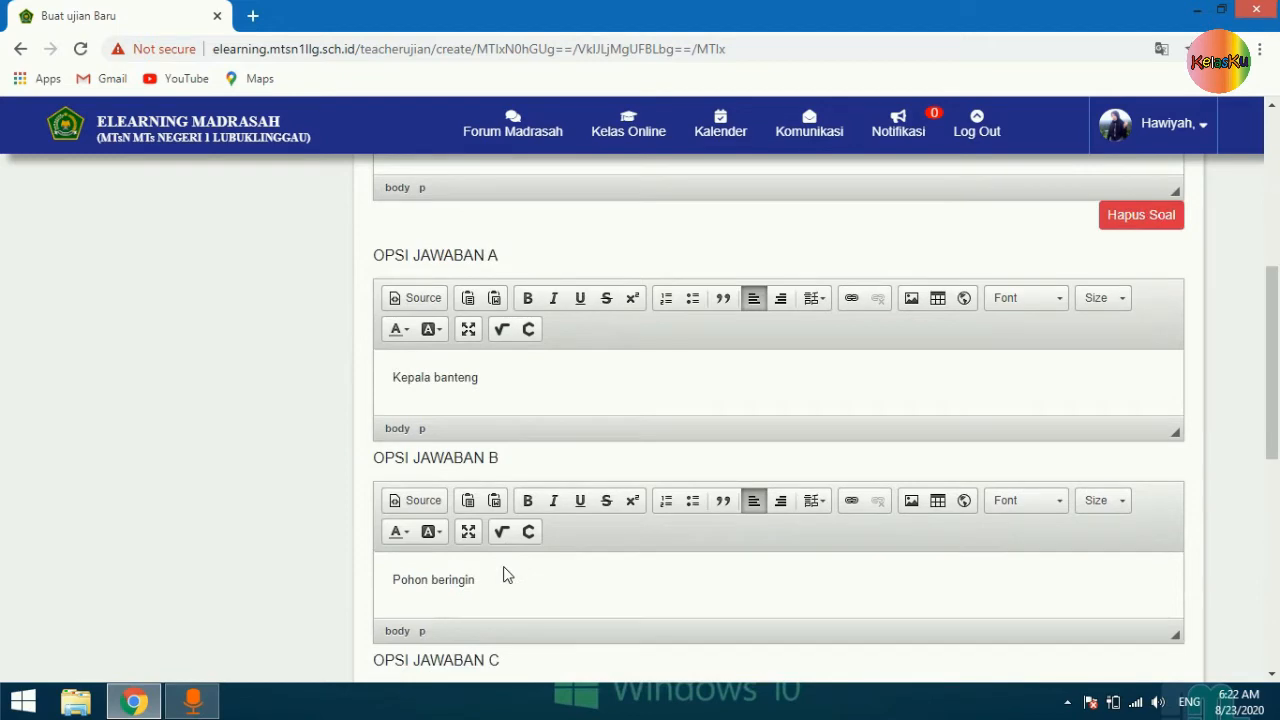
pyautogui.scroll(-4, 505, 574)
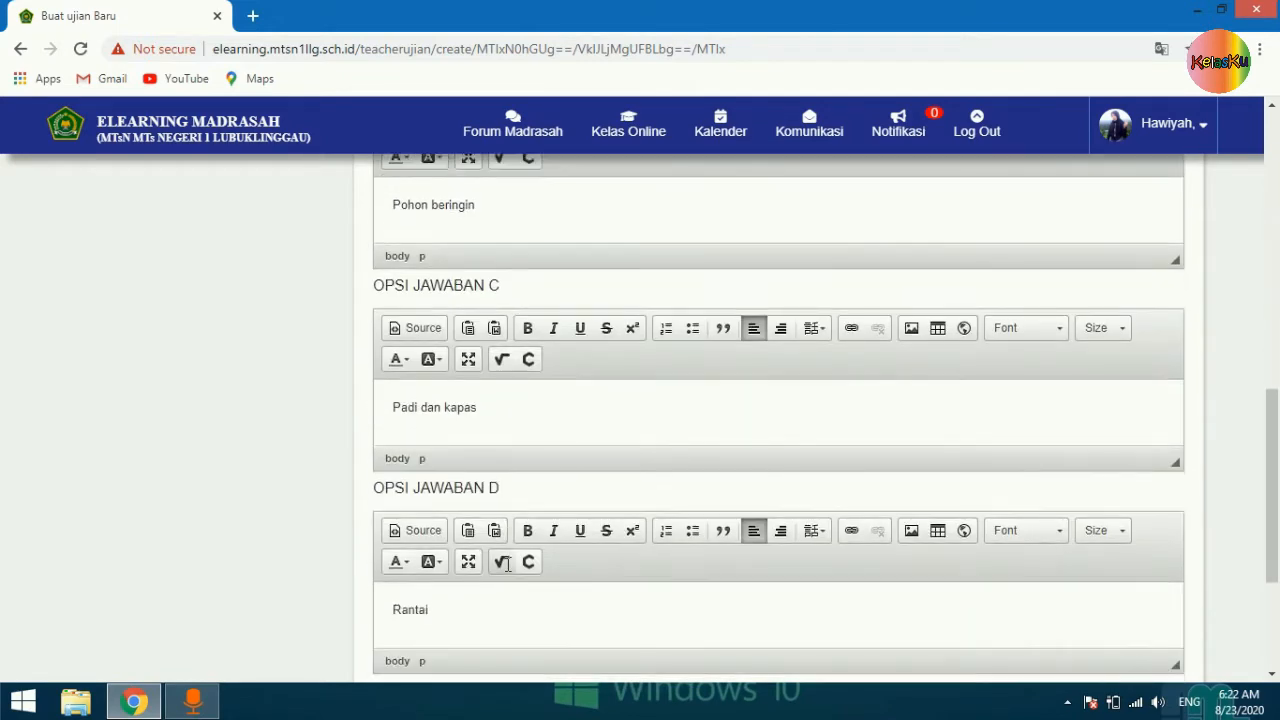
pyautogui.scroll(-3, 506, 563)
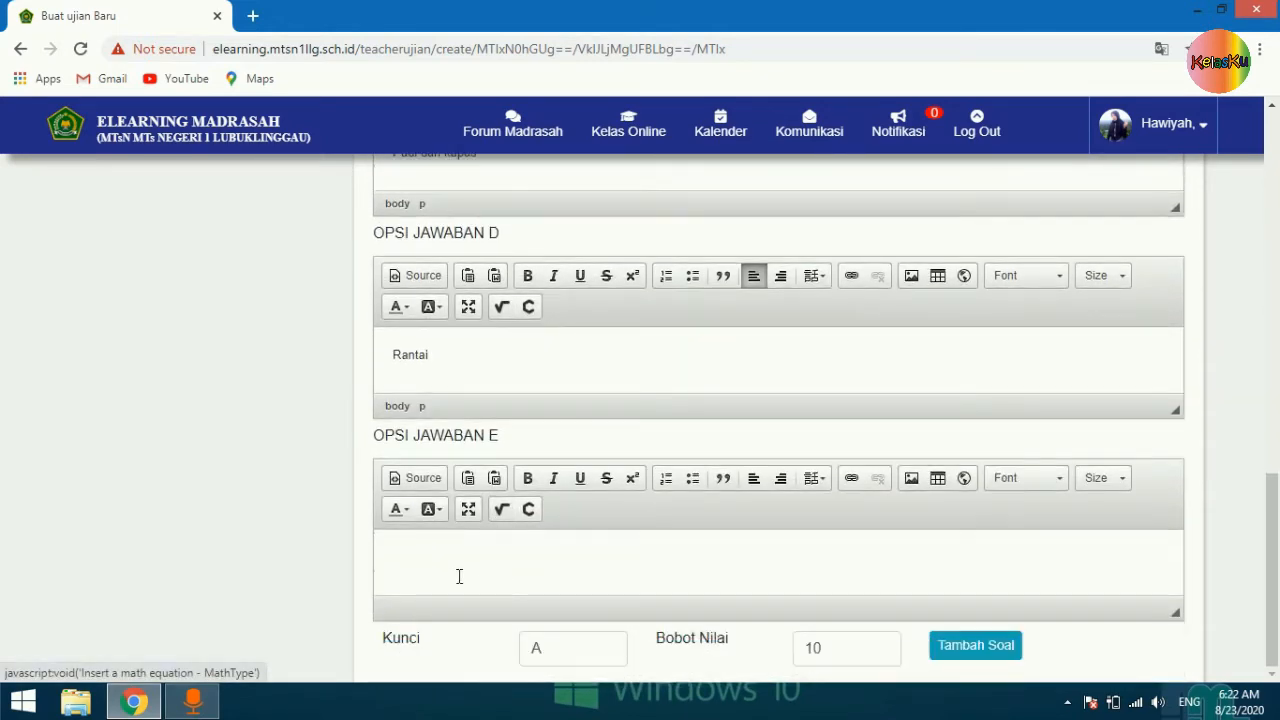
pyautogui.click(414, 554)
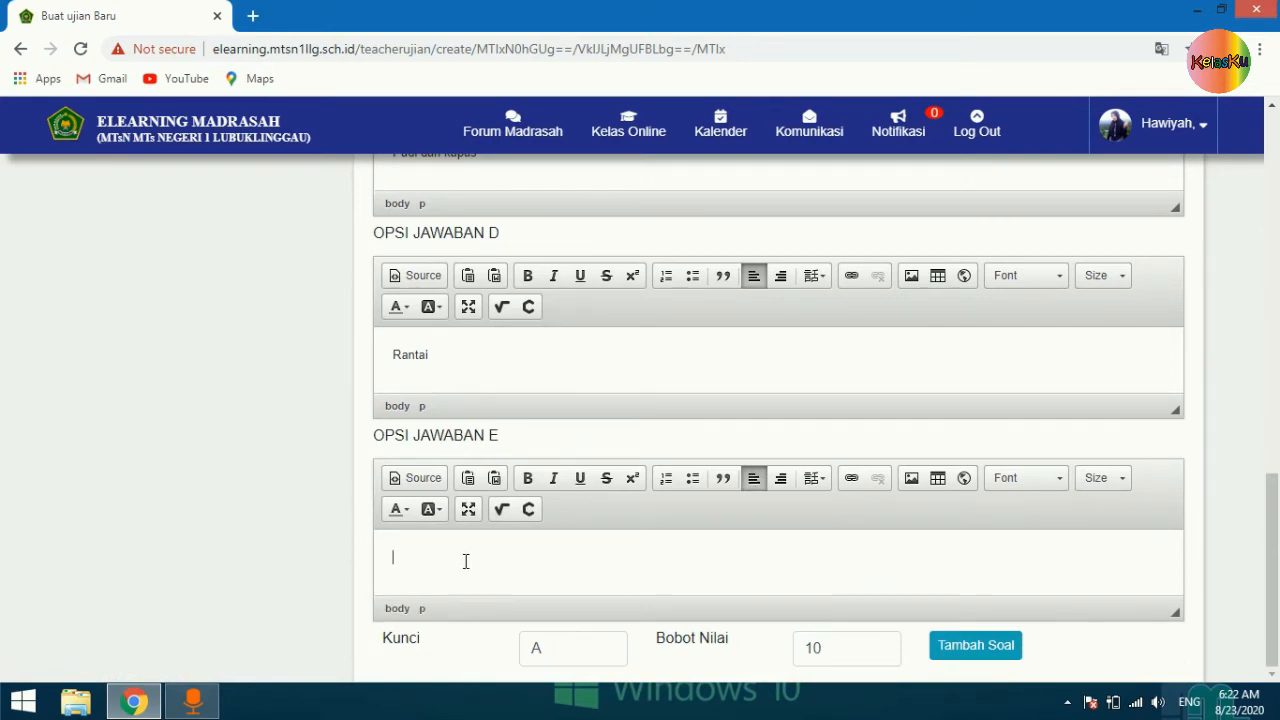
pyautogui.scroll(4, 465, 561)
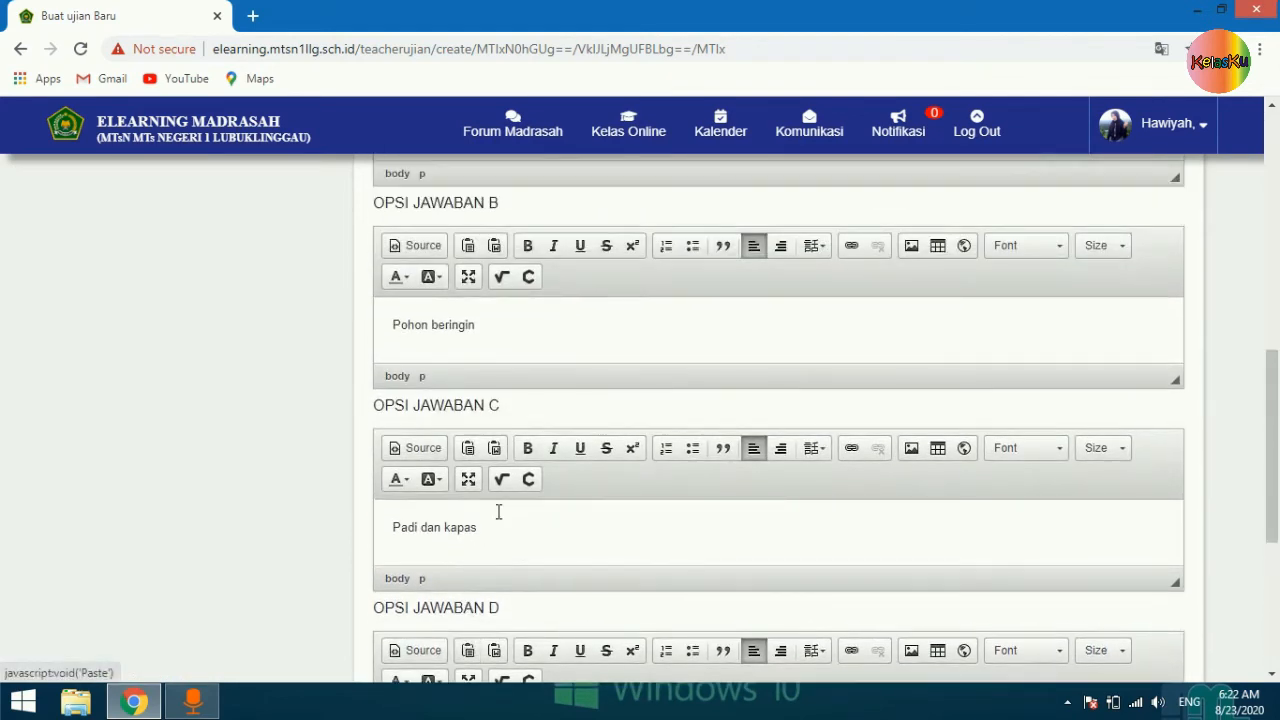
pyautogui.scroll(2, 498, 512)
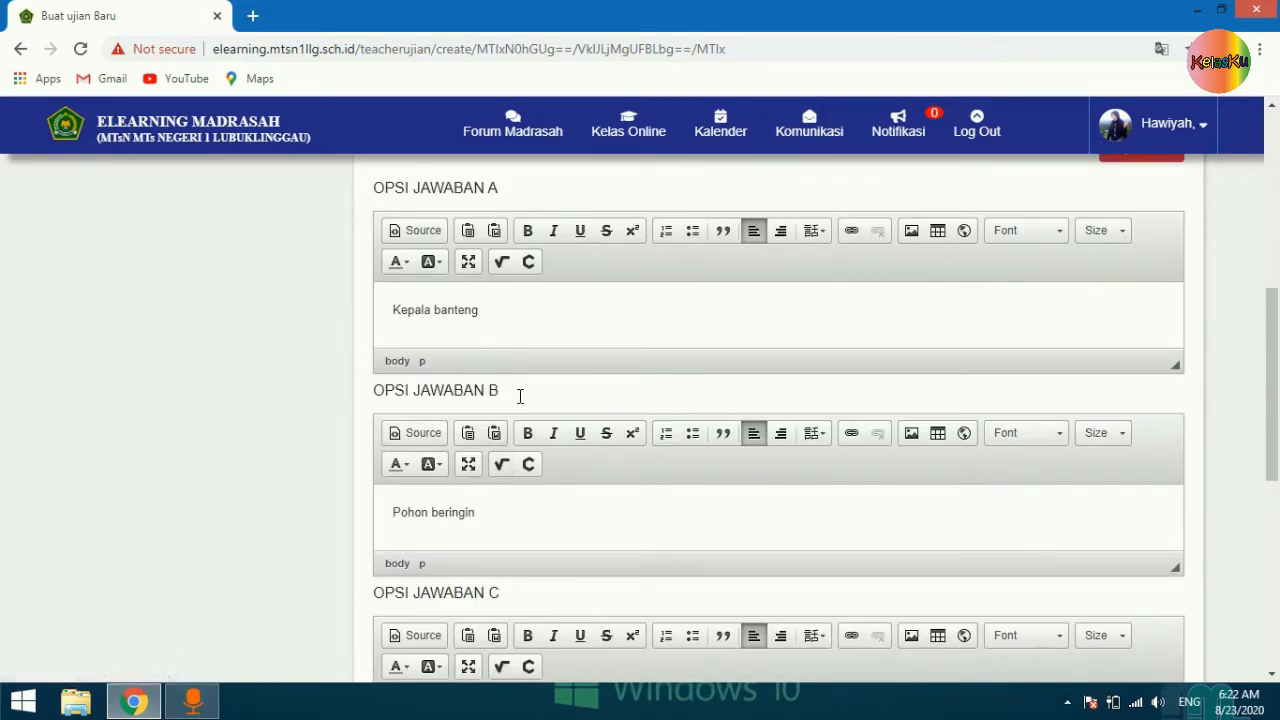
pyautogui.scroll(1, 514, 509)
pyautogui.scroll(-6, 531, 517)
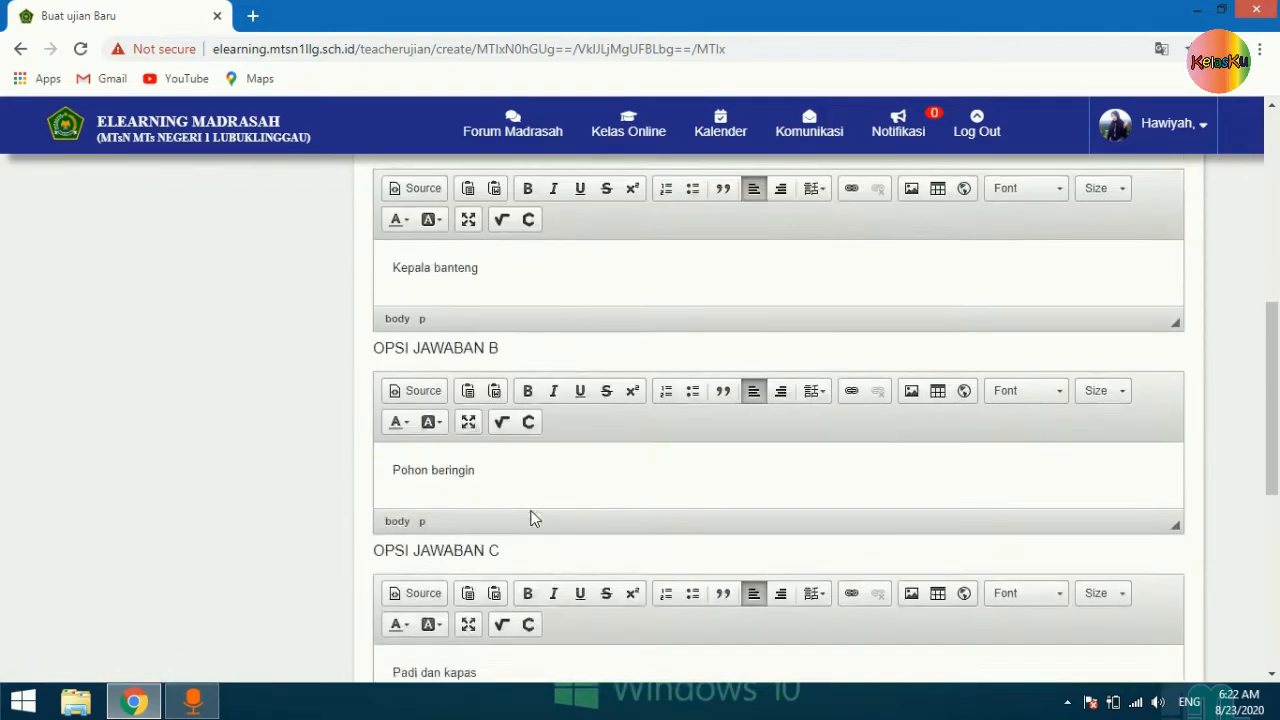
pyautogui.scroll(-1, 531, 517)
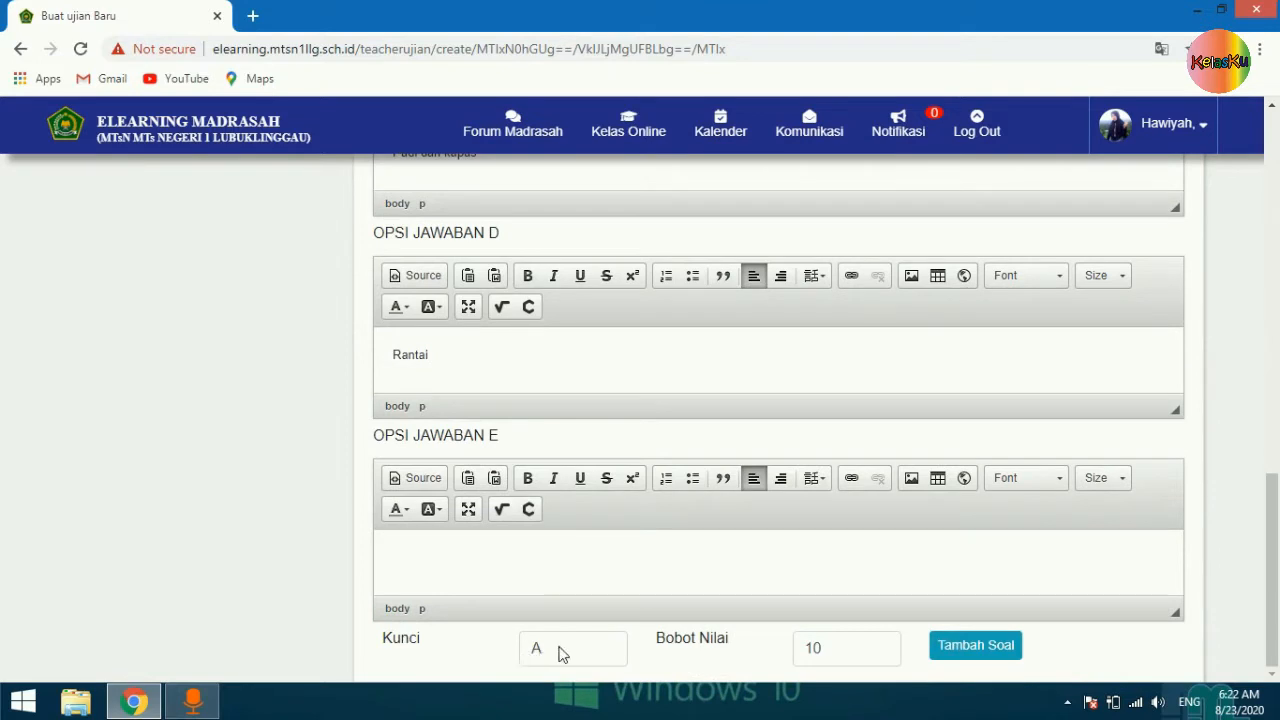
# Step: Set question 2's answer key (Kunci) to B and add a third question to the exam
pyautogui.click(553, 654)
pyautogui.click(539, 562)
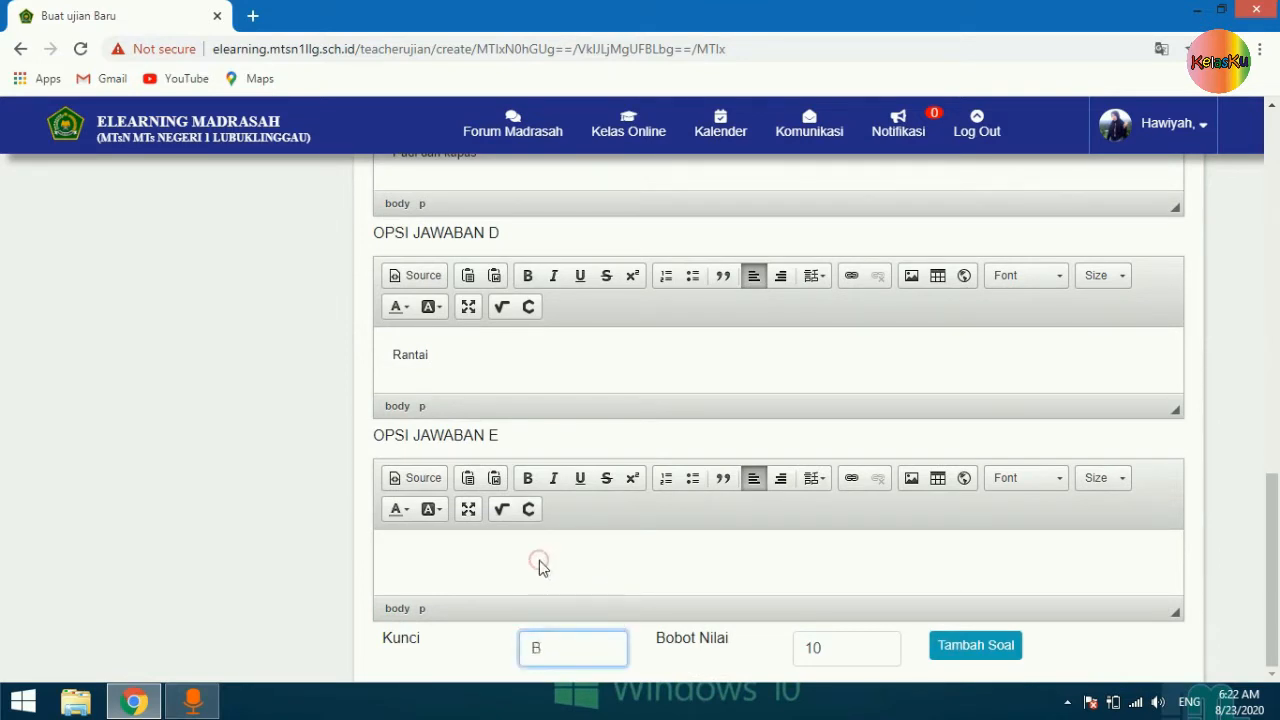
pyautogui.click(975, 646)
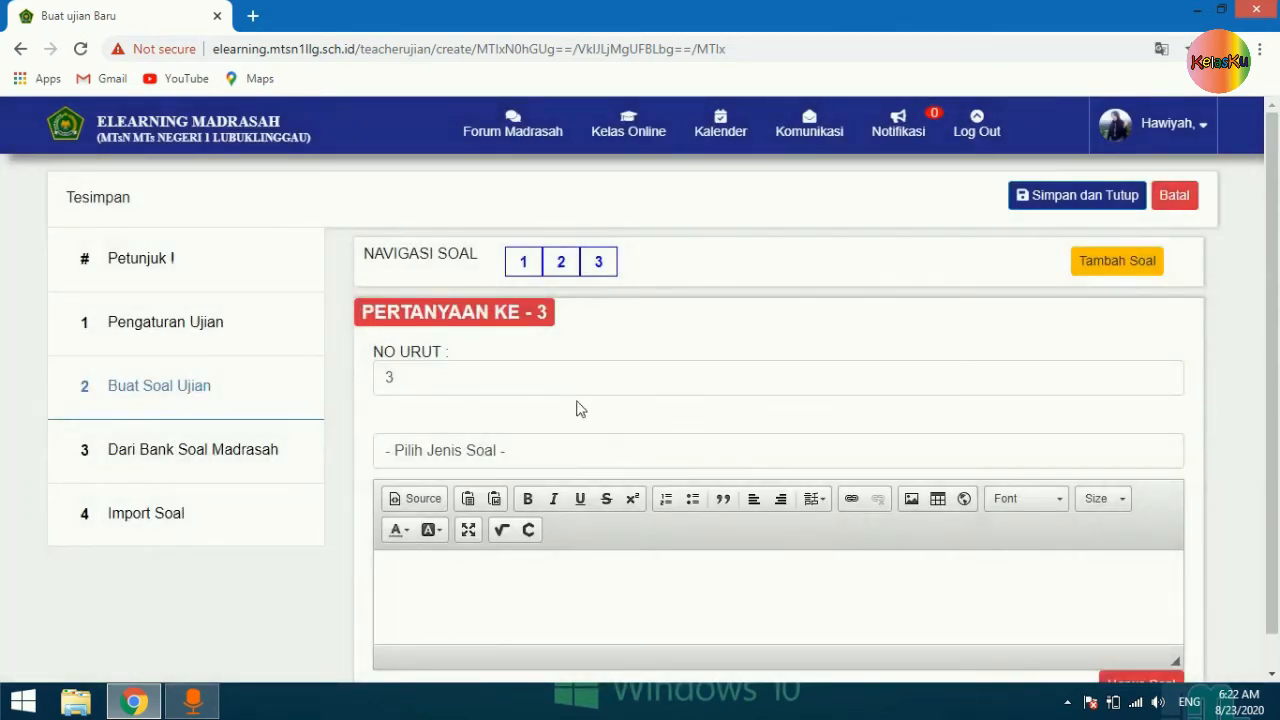
# Step: View the question types available for question 3, and open the school's question bank (Dari Bank Soal Madrasah)
pyautogui.scroll(-1, 636, 430)
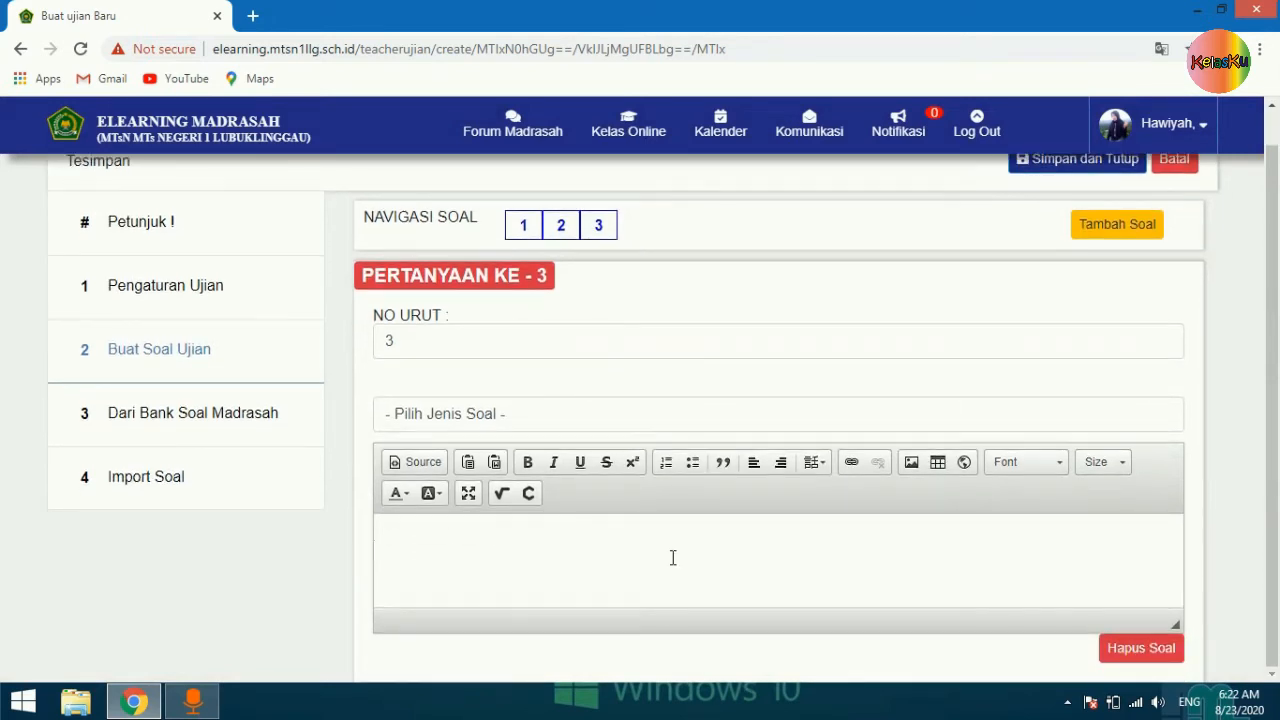
pyautogui.click(533, 420)
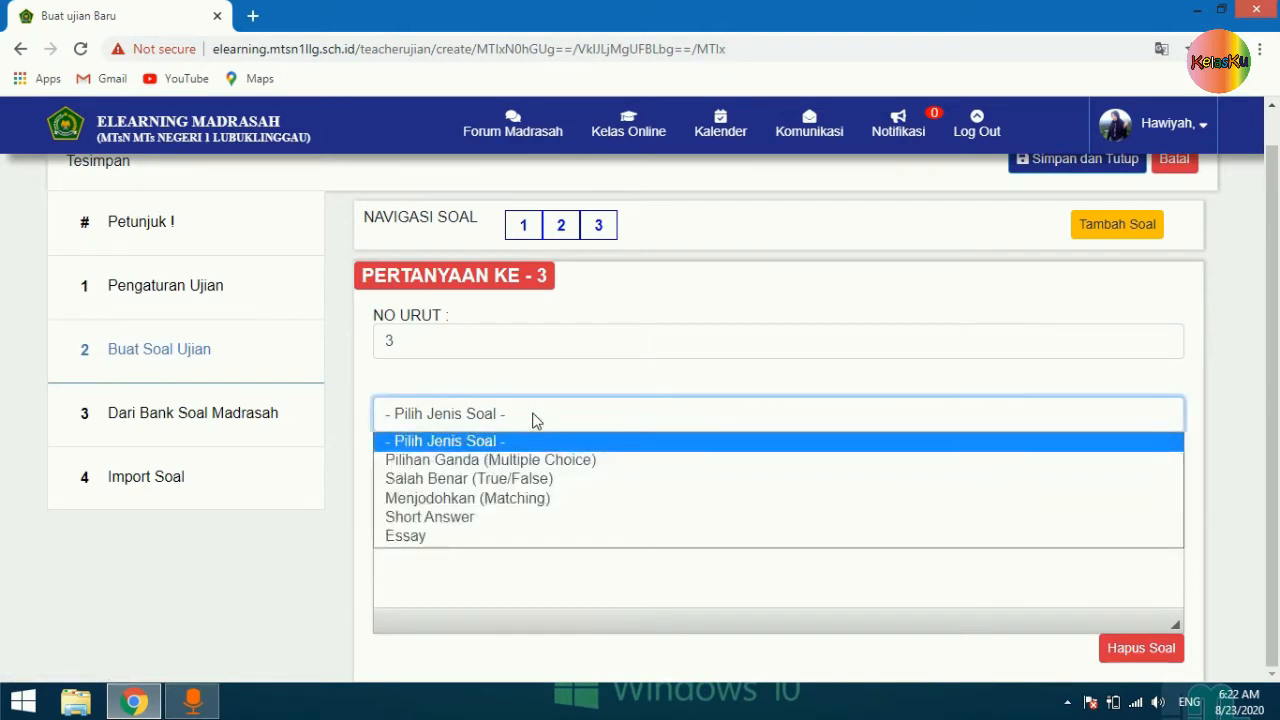
pyautogui.click(533, 420)
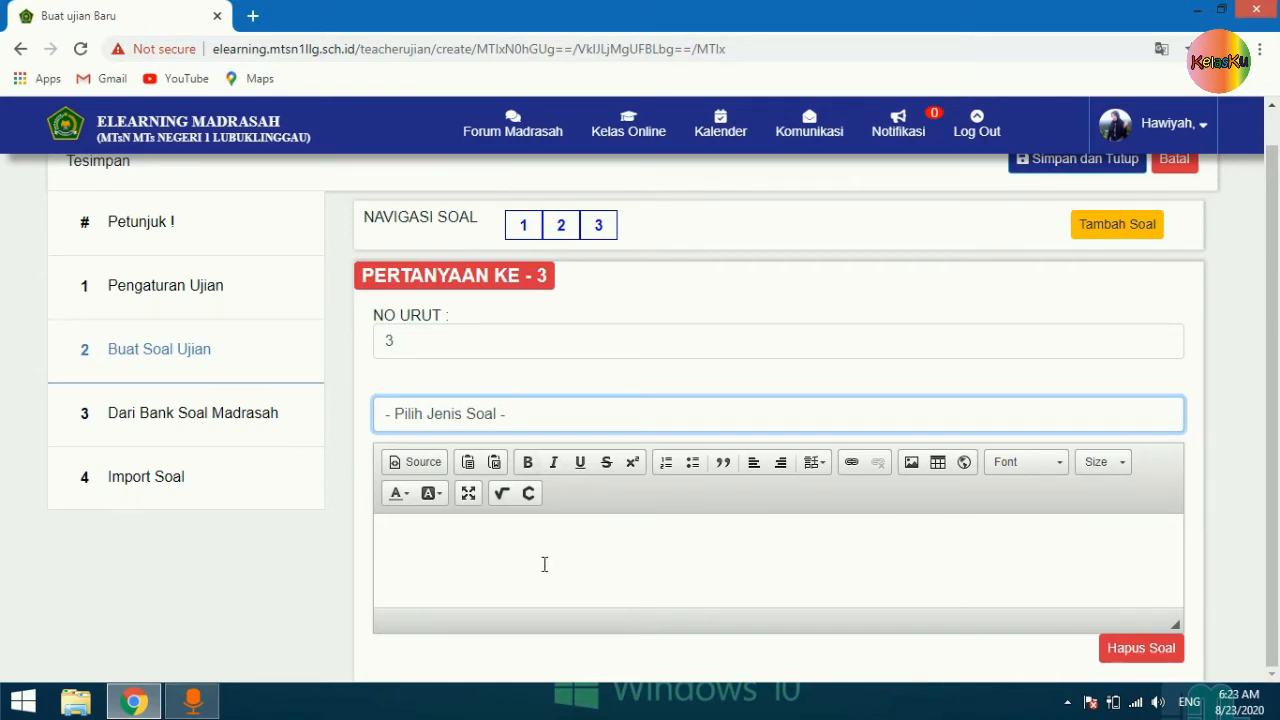
pyautogui.click(183, 424)
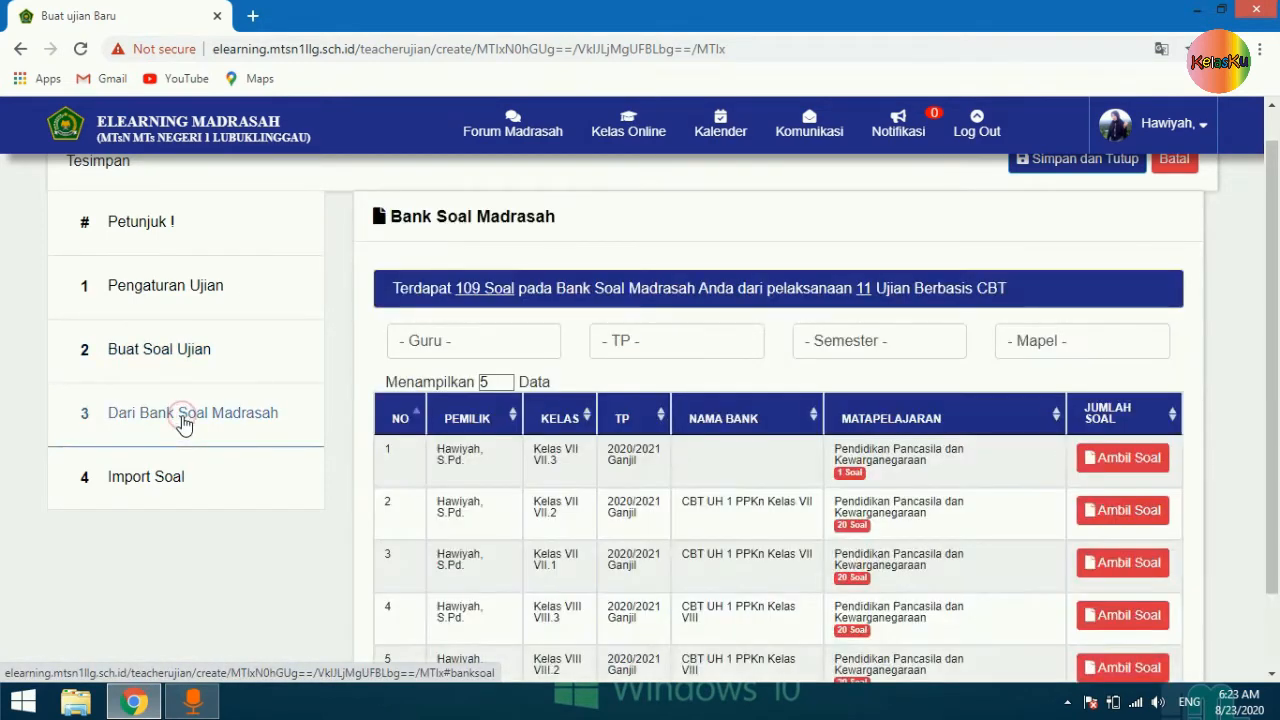
# Step: Open the class VII.2 question bank "CBT UH 1 PPKn Kelas VII" and review its questions, answer keys, weights and Ambil Soal checkboxes
pyautogui.scroll(-1, 920, 430)
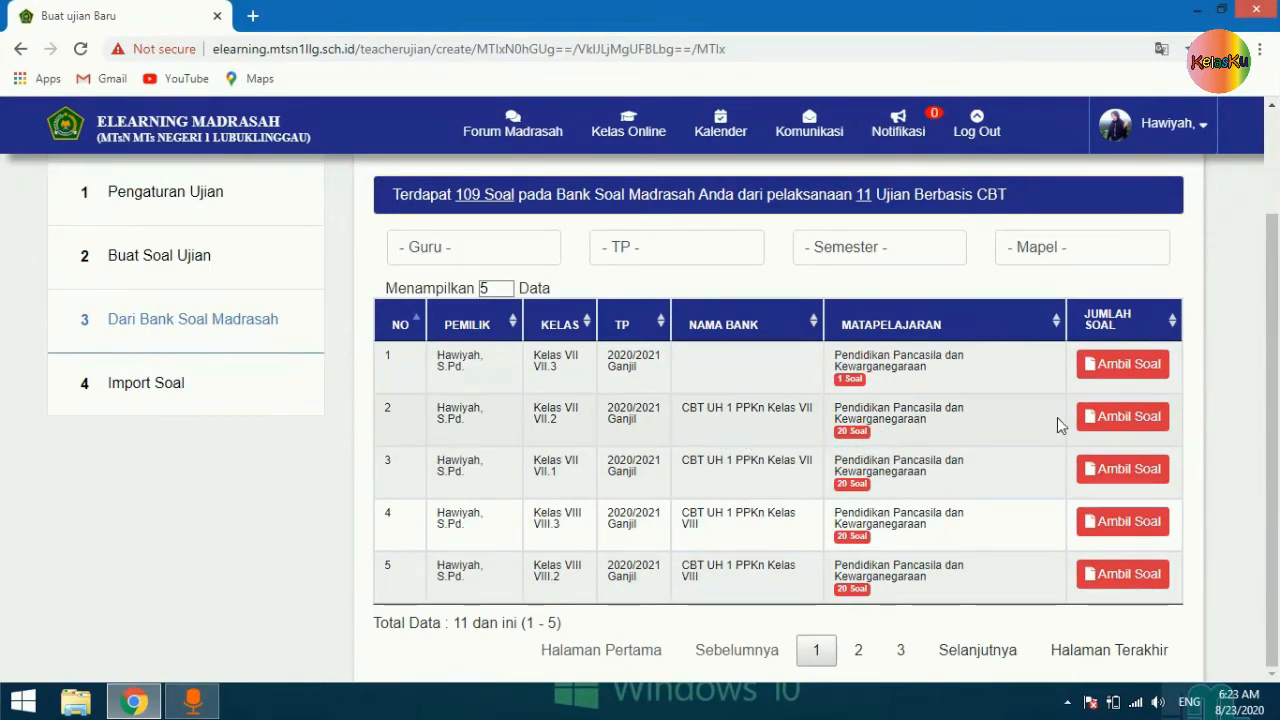
pyautogui.click(1118, 418)
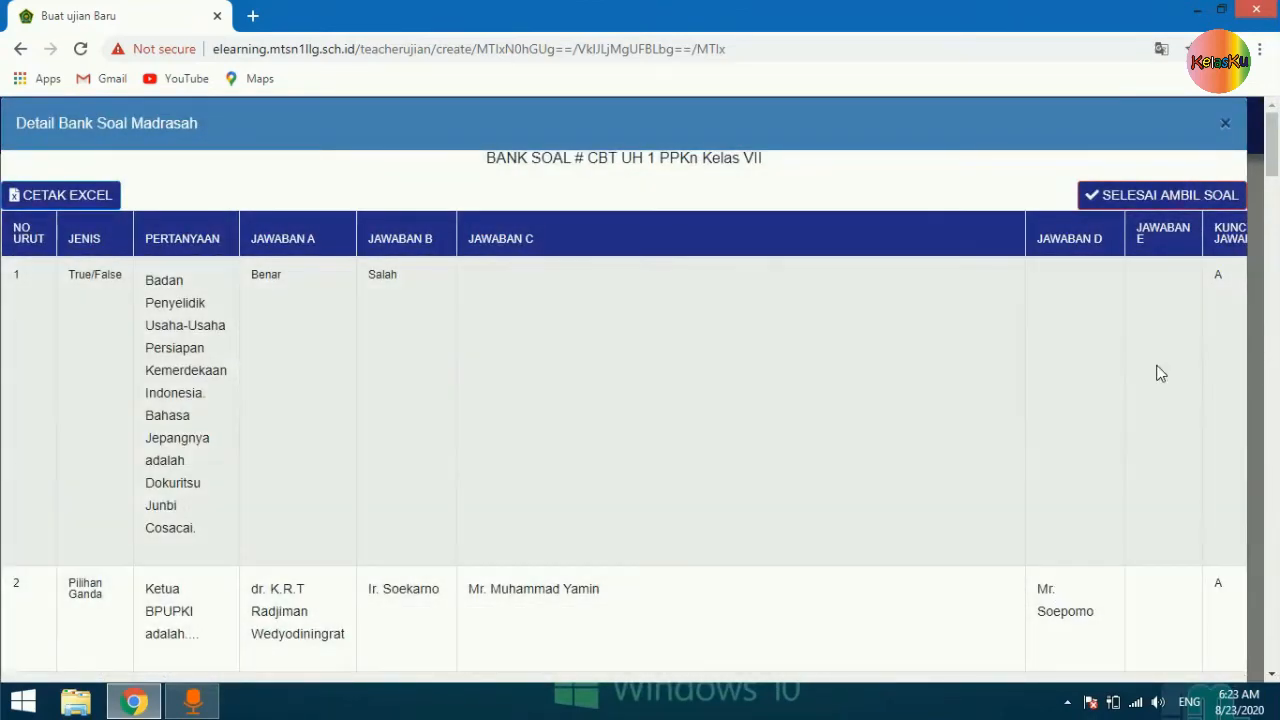
pyautogui.scroll(-3, 882, 530)
pyautogui.scroll(-20, 880, 523)
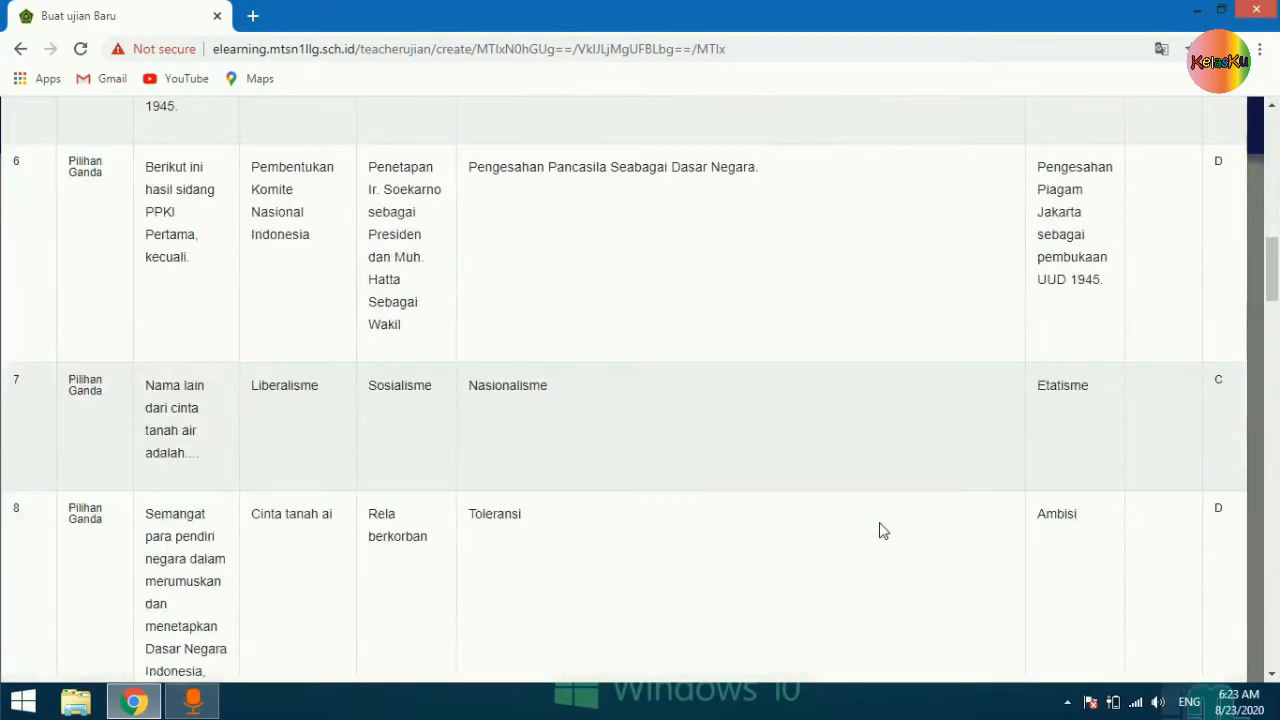
pyautogui.scroll(-5, 880, 528)
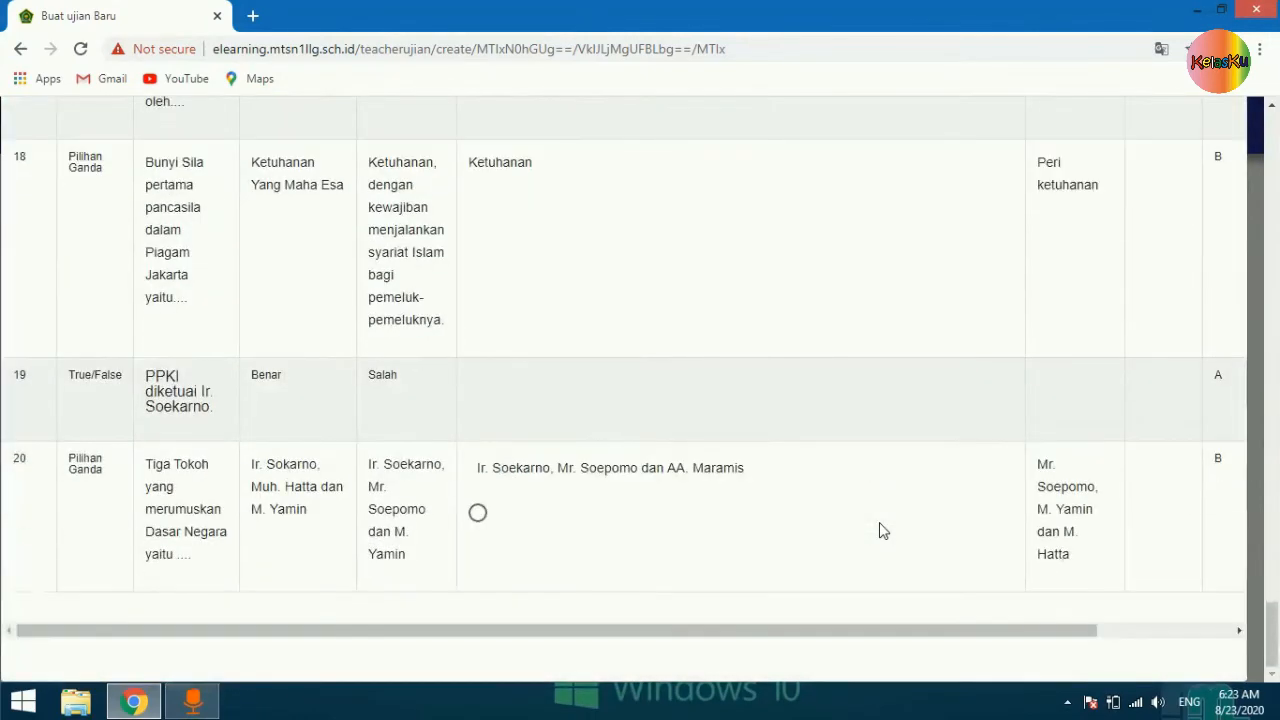
pyautogui.click(1237, 631)
pyautogui.click(1237, 631)
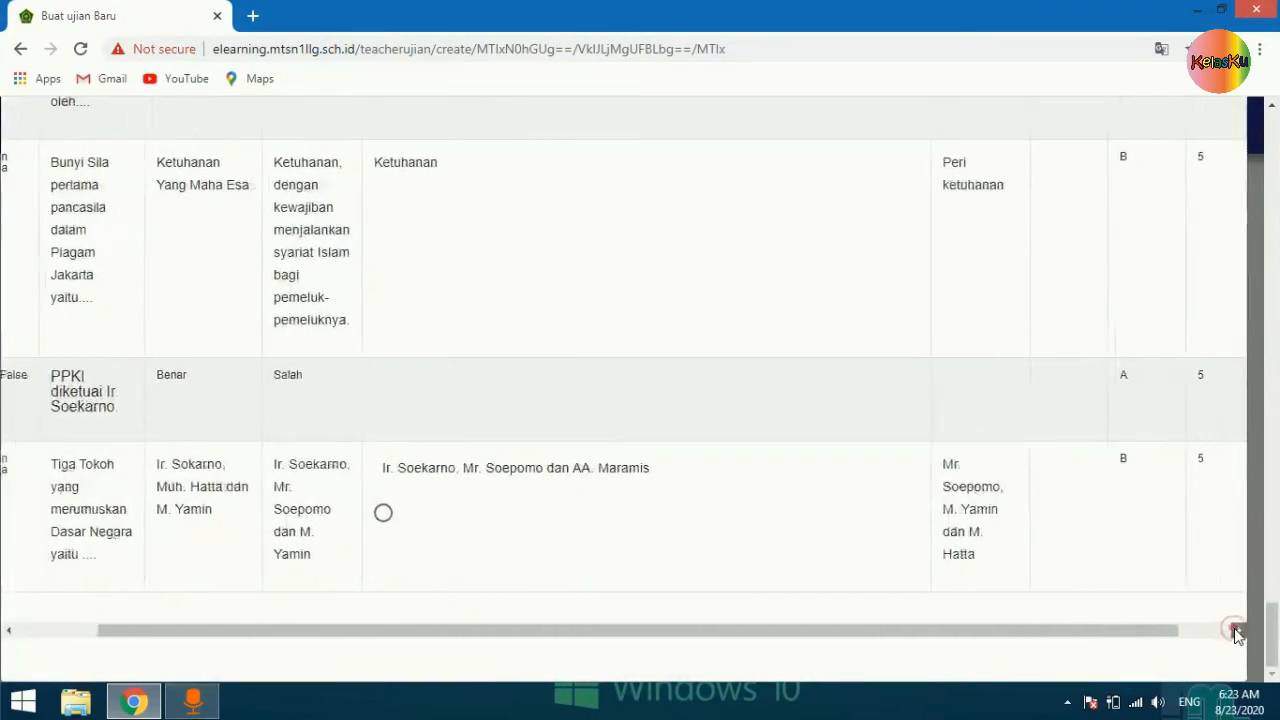
pyautogui.scroll(1, 1211, 510)
pyautogui.scroll(10, 1210, 498)
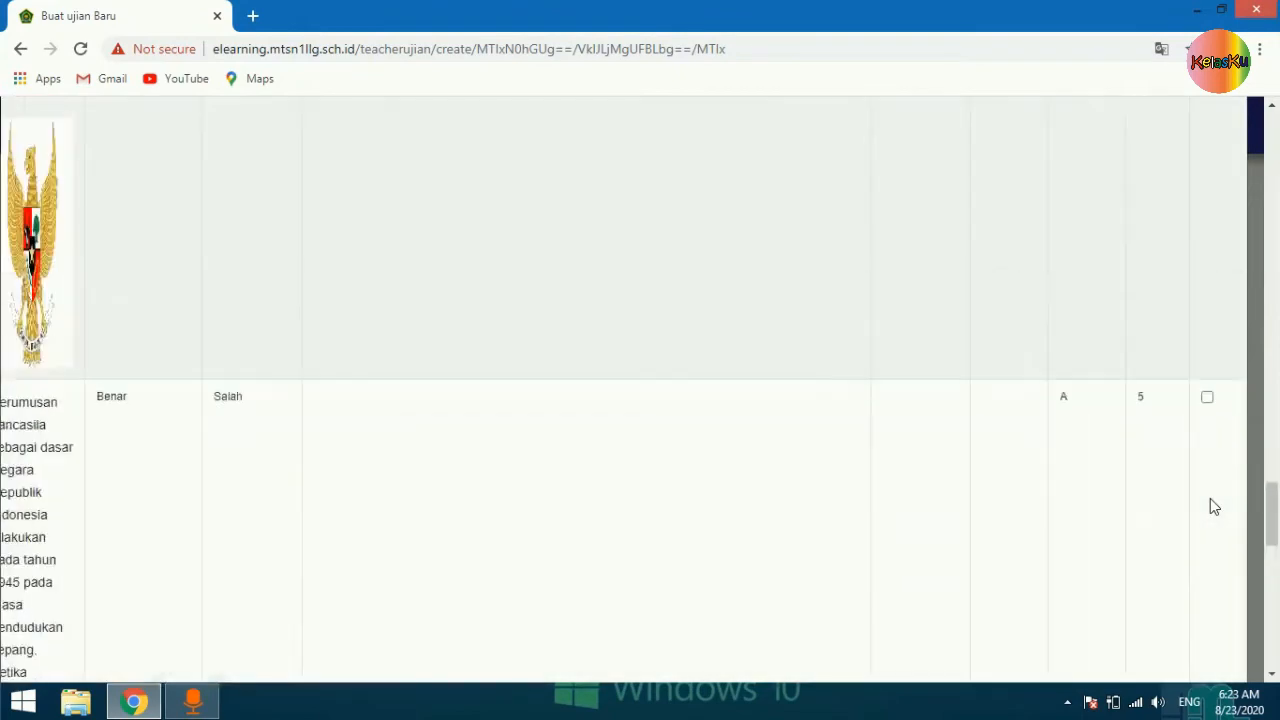
pyautogui.scroll(10, 1194, 497)
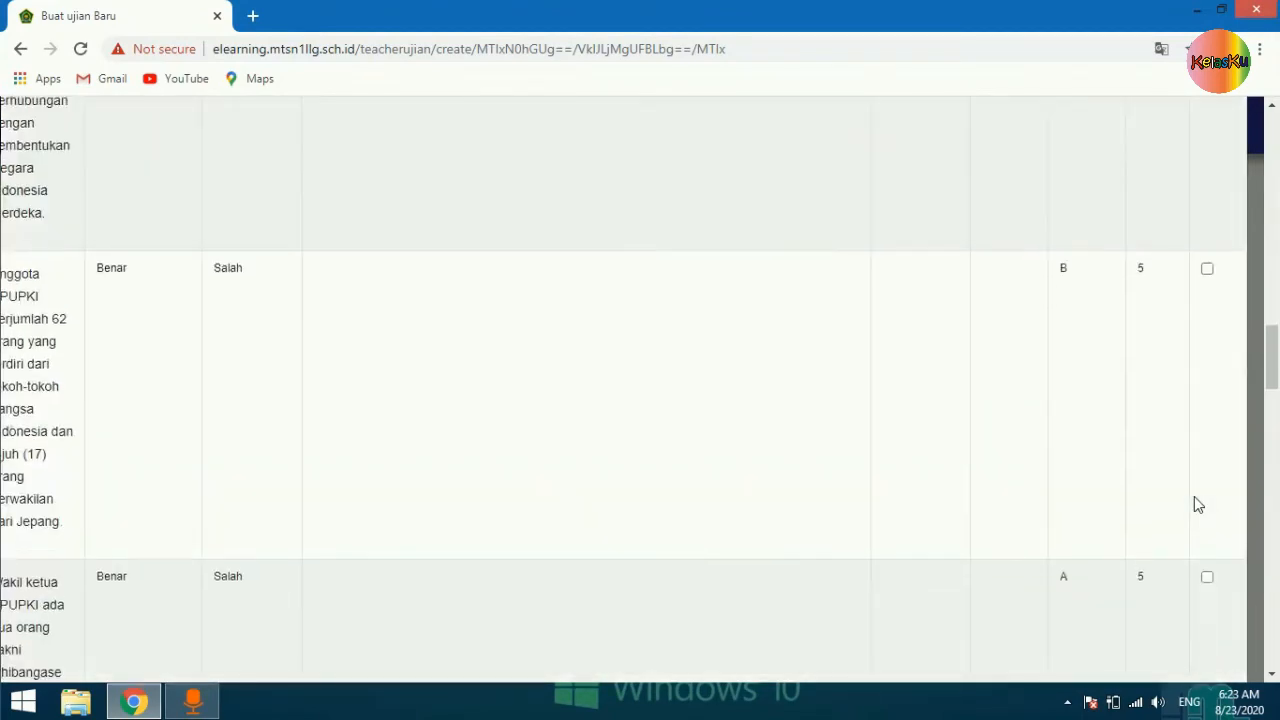
pyautogui.scroll(8, 1194, 496)
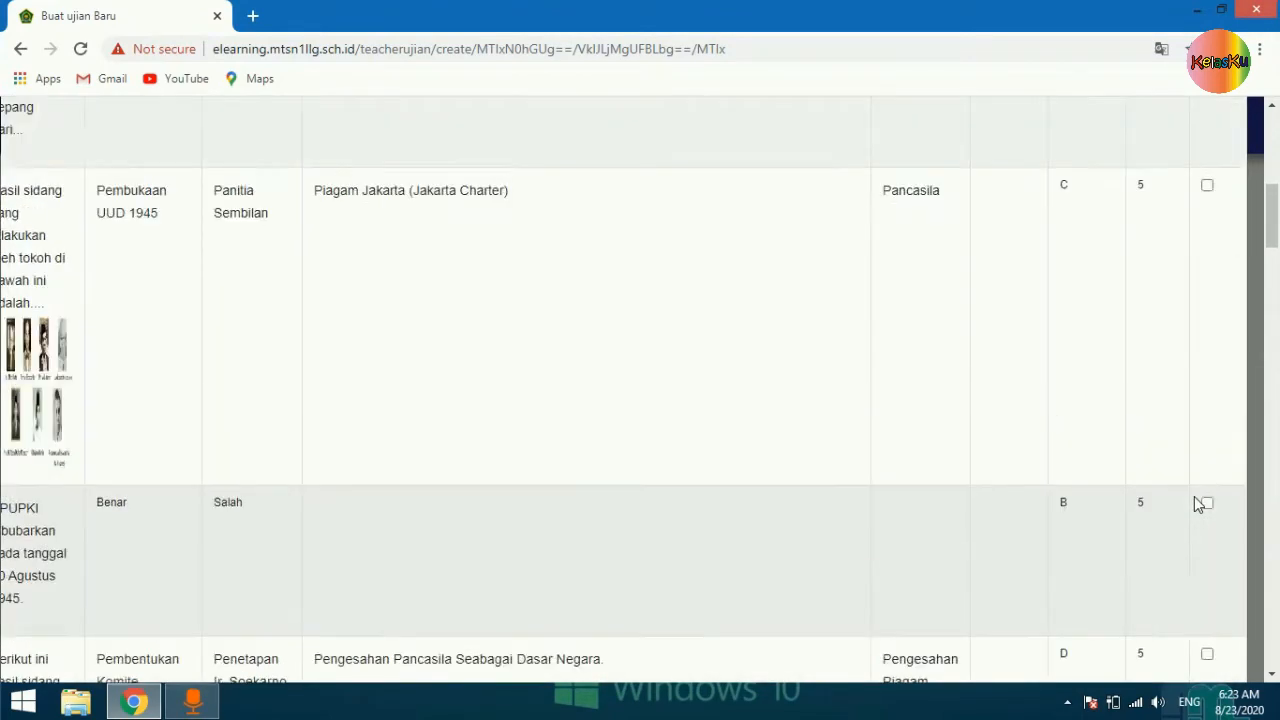
# Step: Take bank question 2, "Ketua BPUPKI adalah....", into the exam and confirm the transfer
pyautogui.scroll(-2, 1194, 496)
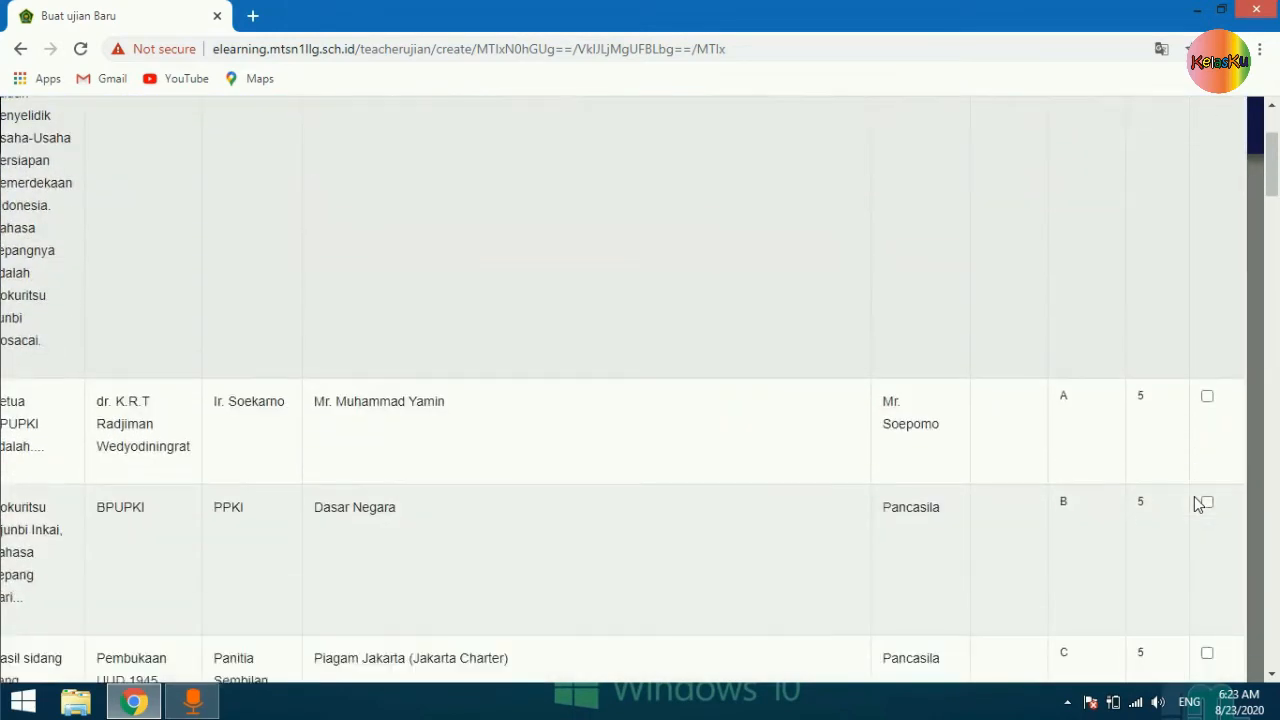
pyautogui.click(1208, 397)
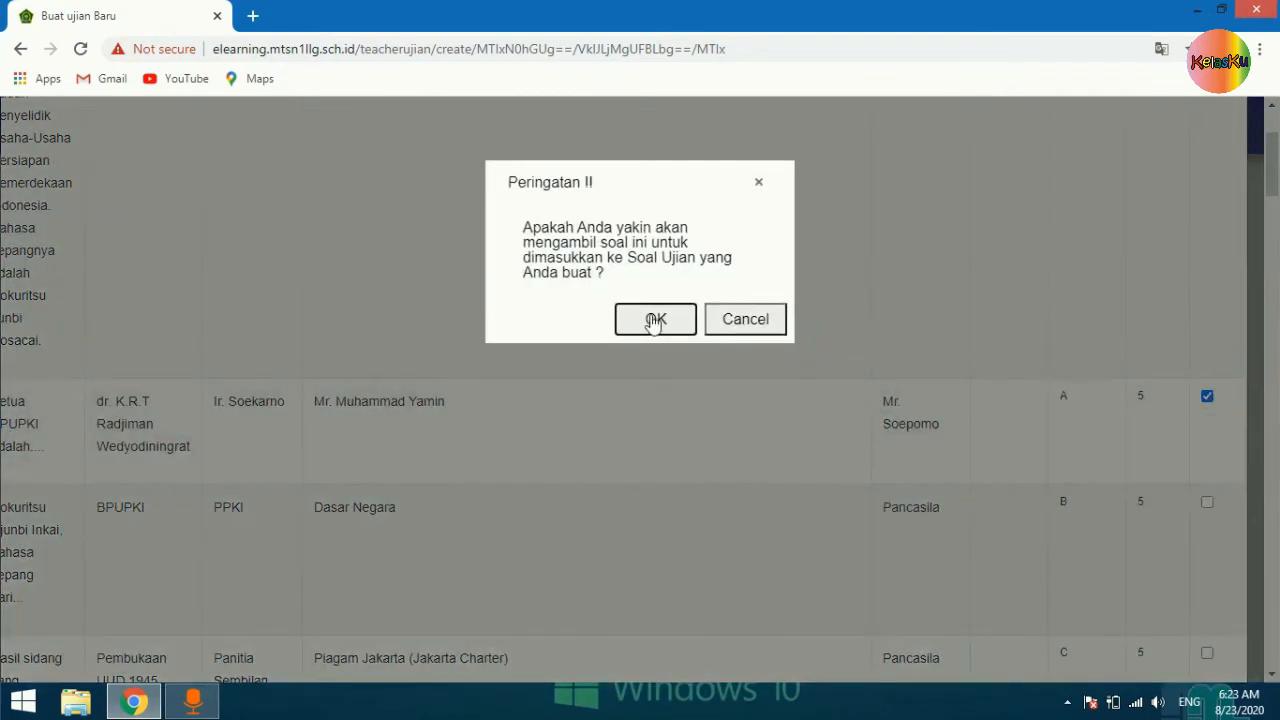
pyautogui.click(653, 320)
pyautogui.click(745, 319)
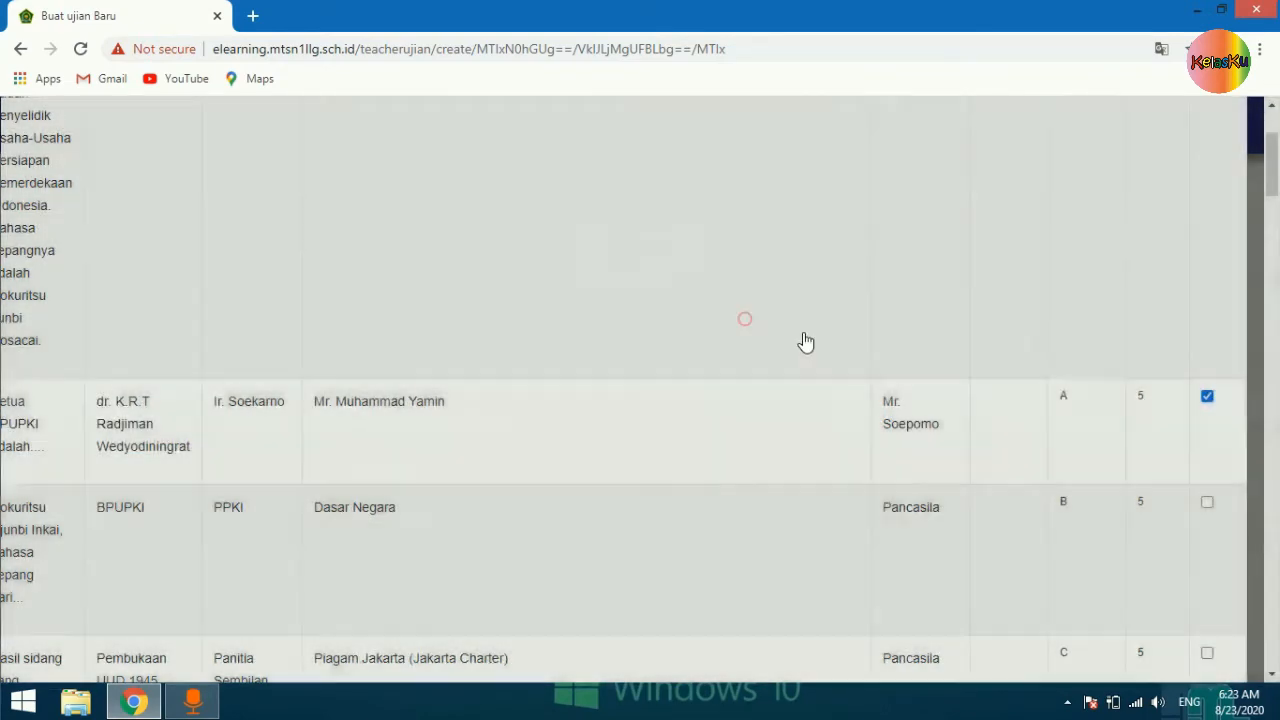
# Step: Take bank question 3, with the options BPUPKI, PPKI, Dasar Negara and Pancasila, into the exam
pyautogui.scroll(-2, 1220, 498)
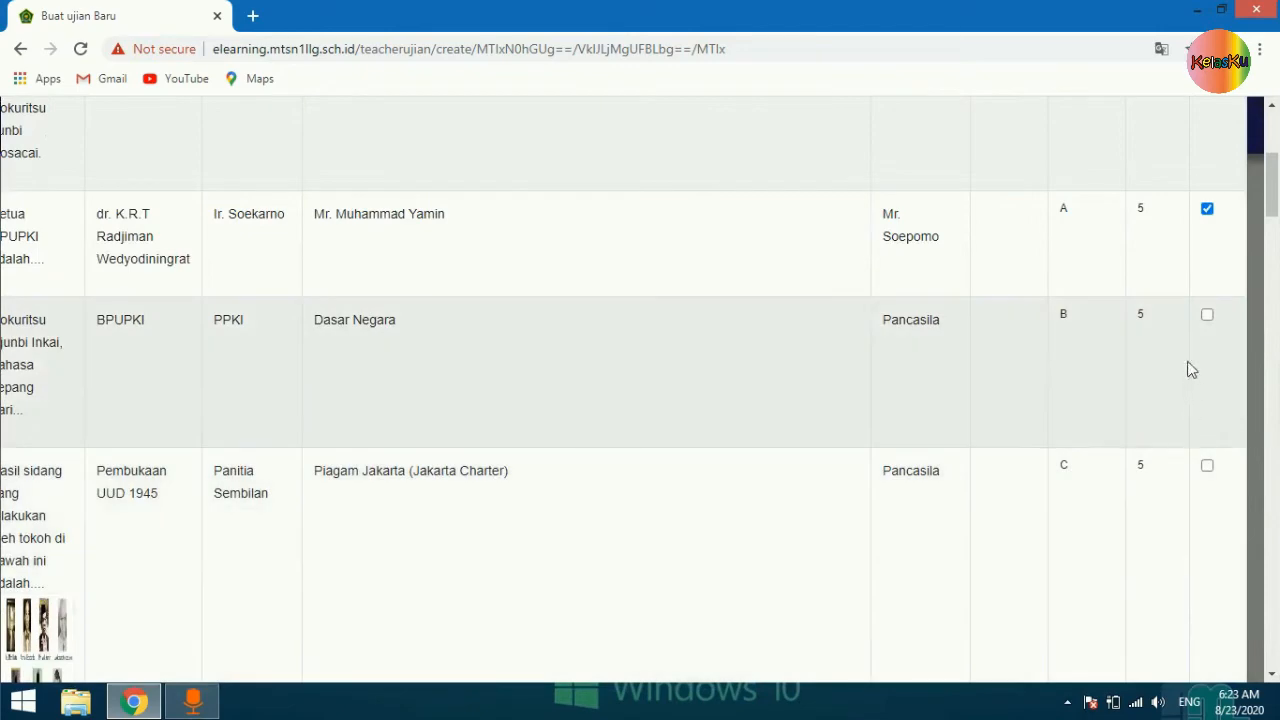
pyautogui.click(1207, 316)
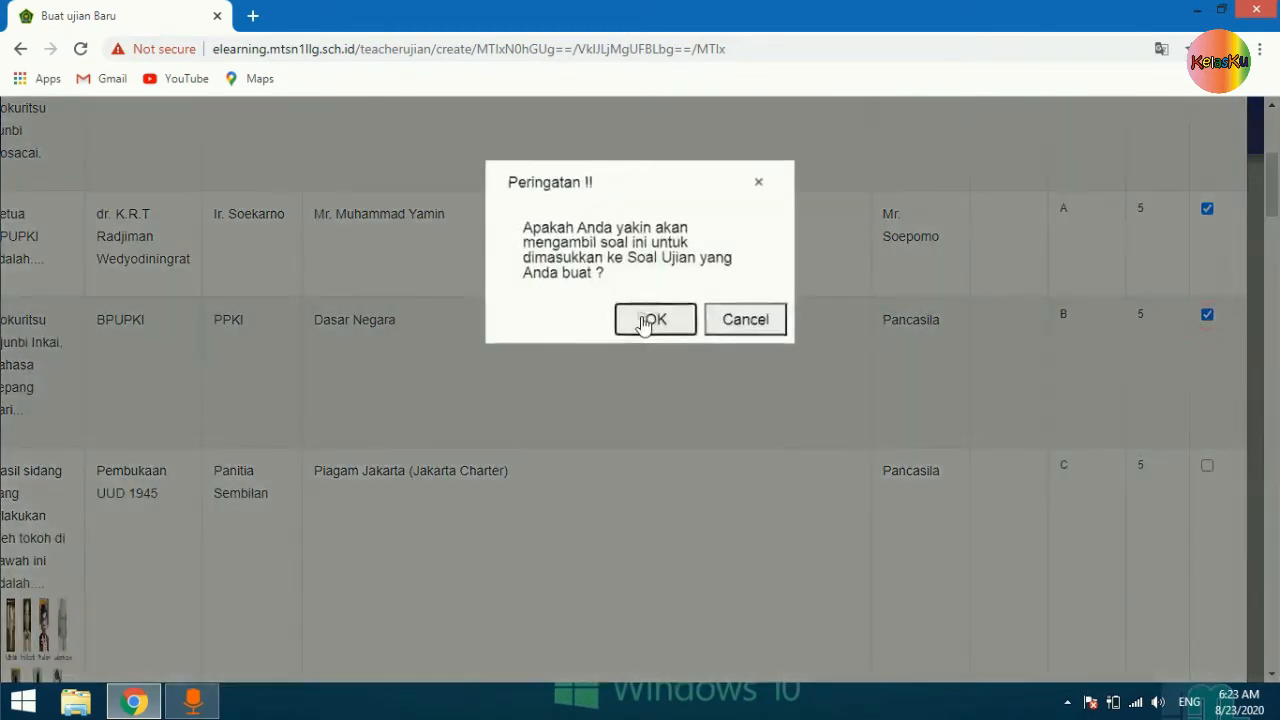
pyautogui.click(643, 320)
pyautogui.click(737, 320)
# Step: Take bank question 6, "Berikut ini hasil sidang PPKI Pertama, kecuali.", into the exam and confirm the transfer
pyautogui.scroll(-2, 1100, 478)
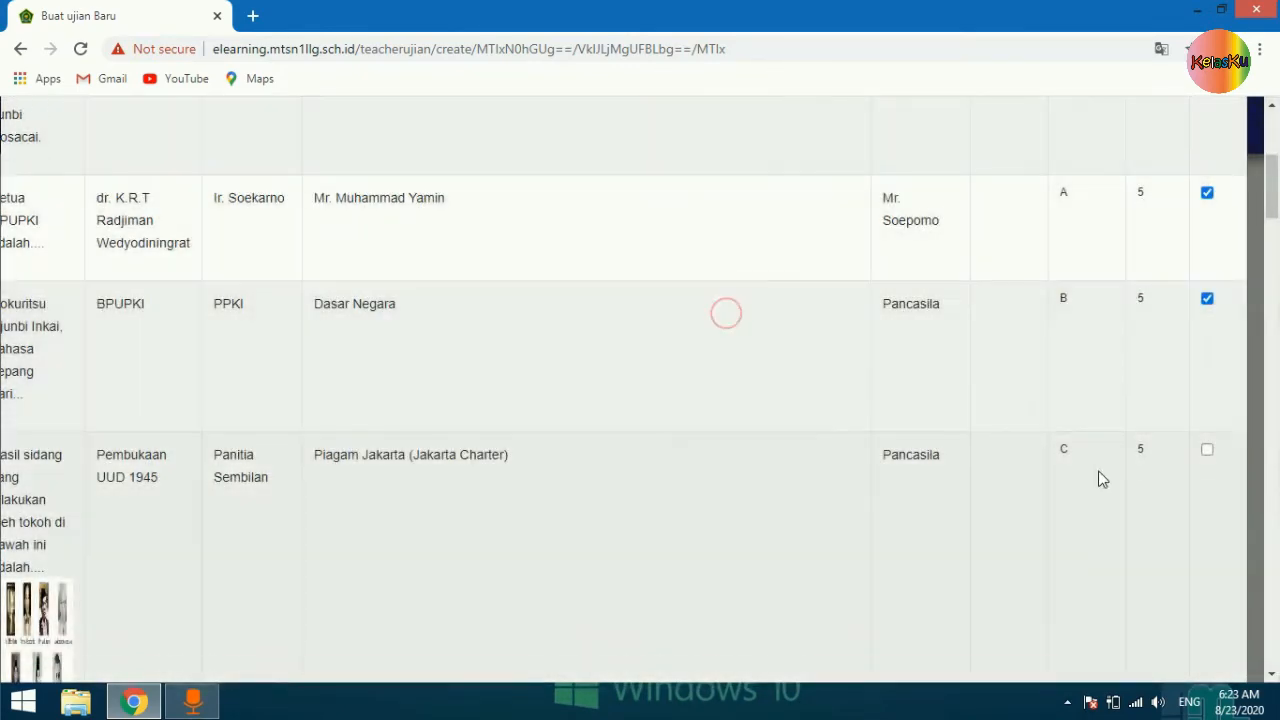
pyautogui.scroll(-2, 1100, 478)
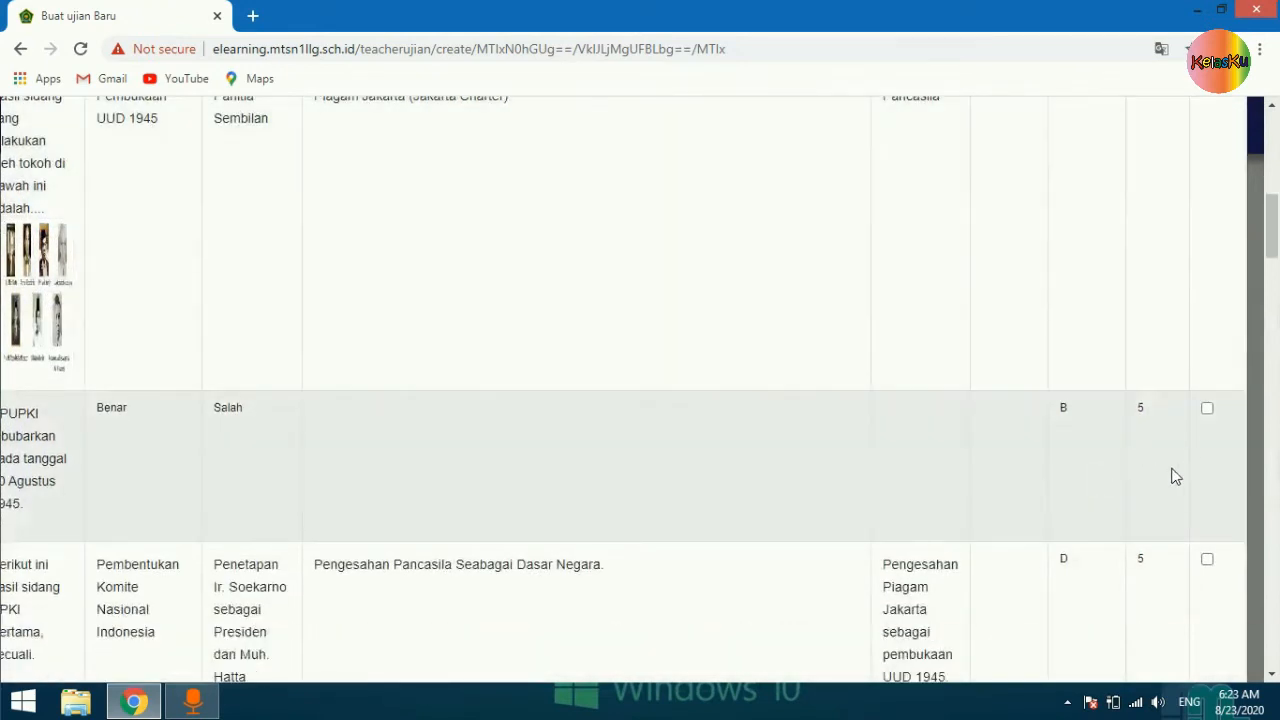
pyautogui.scroll(-1, 1170, 477)
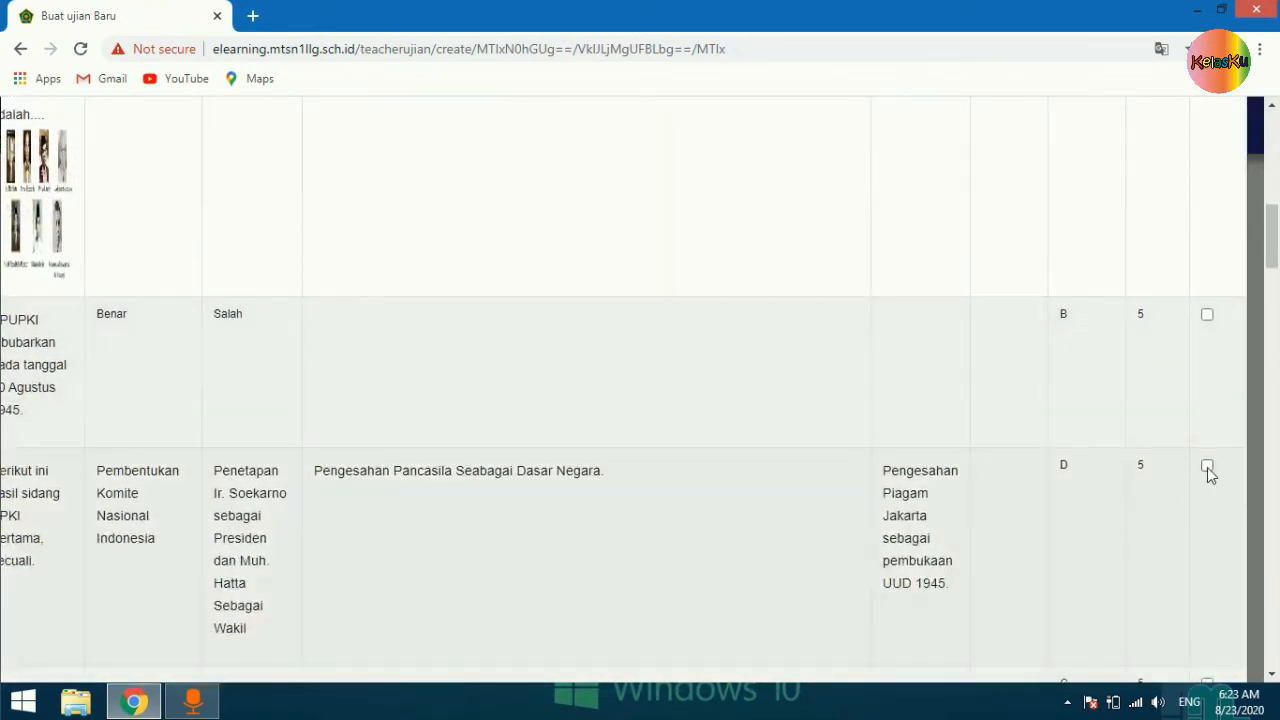
pyautogui.click(1207, 467)
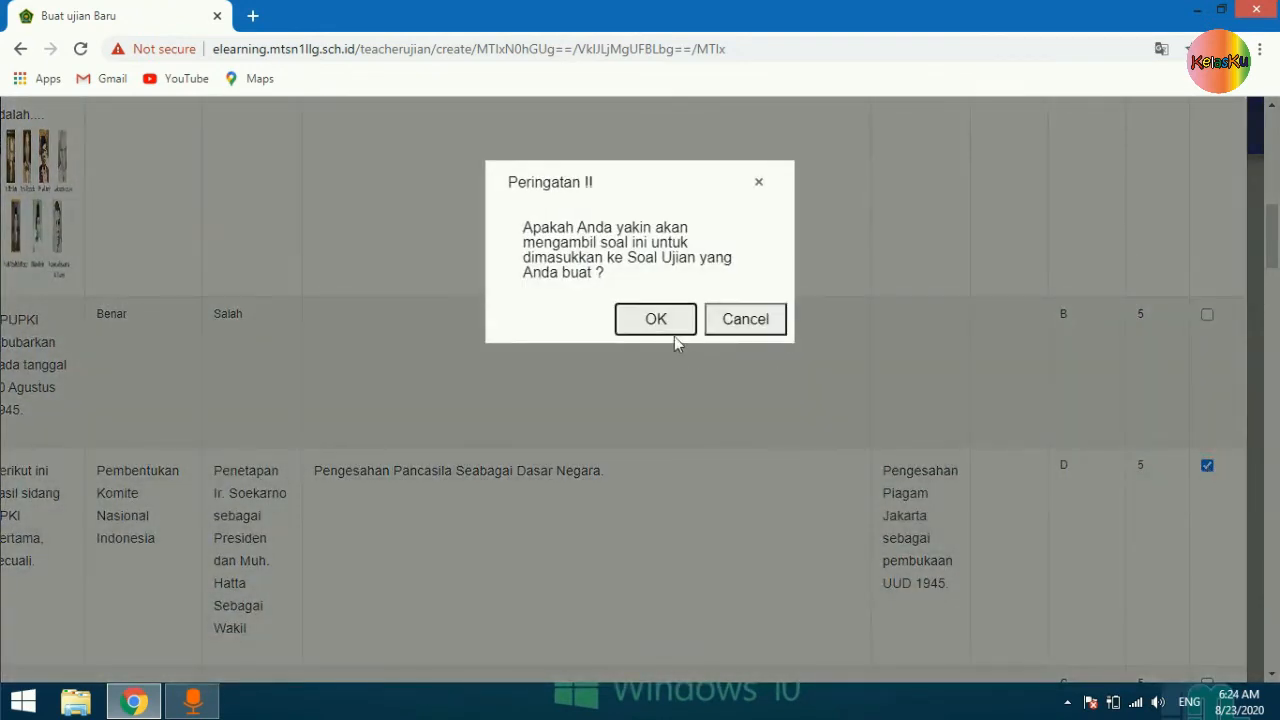
pyautogui.click(654, 319)
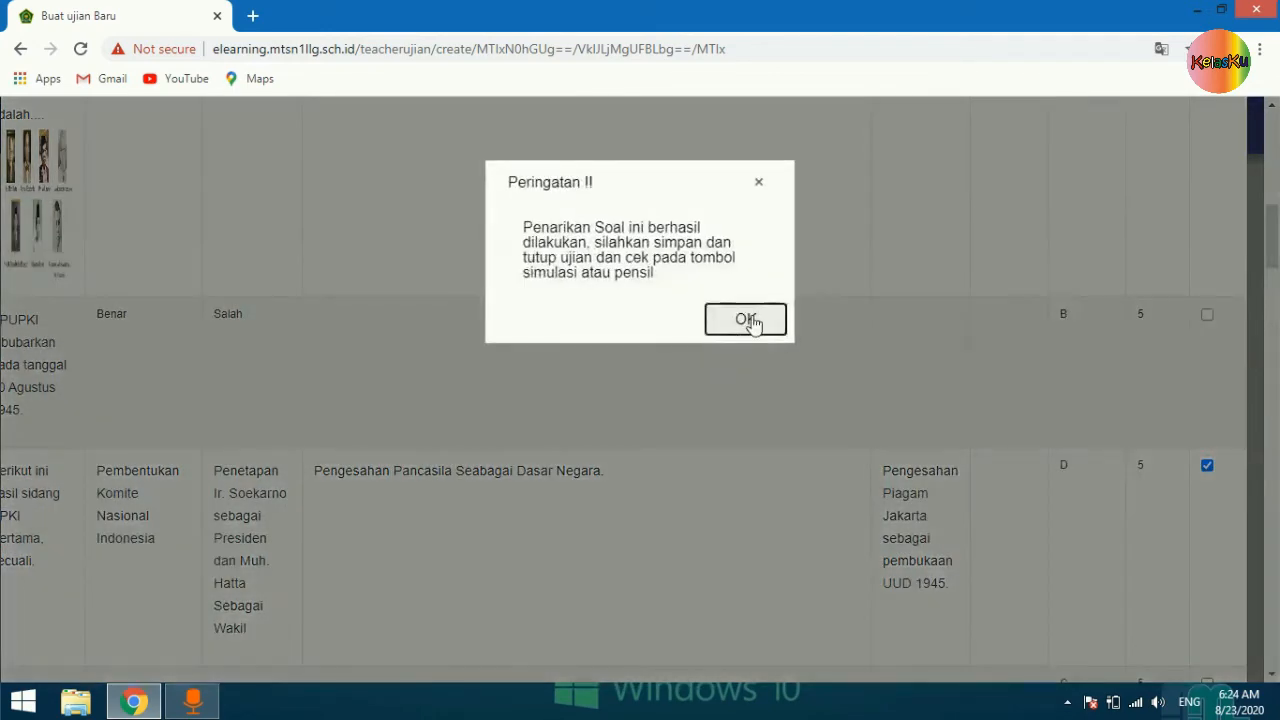
pyautogui.click(748, 320)
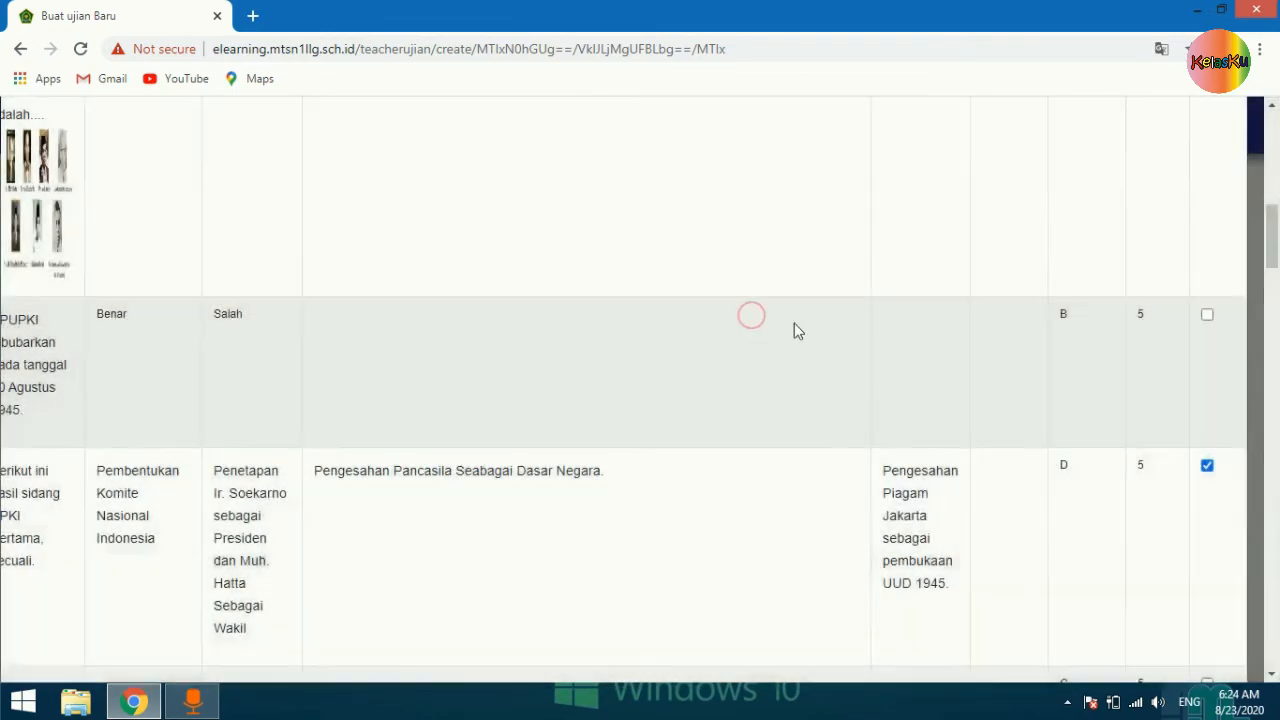
# Step: Finish taking questions from the school's bank, and save and close the CBT
pyautogui.moveTo(1266, 258); pyautogui.dragTo(1272, 150)
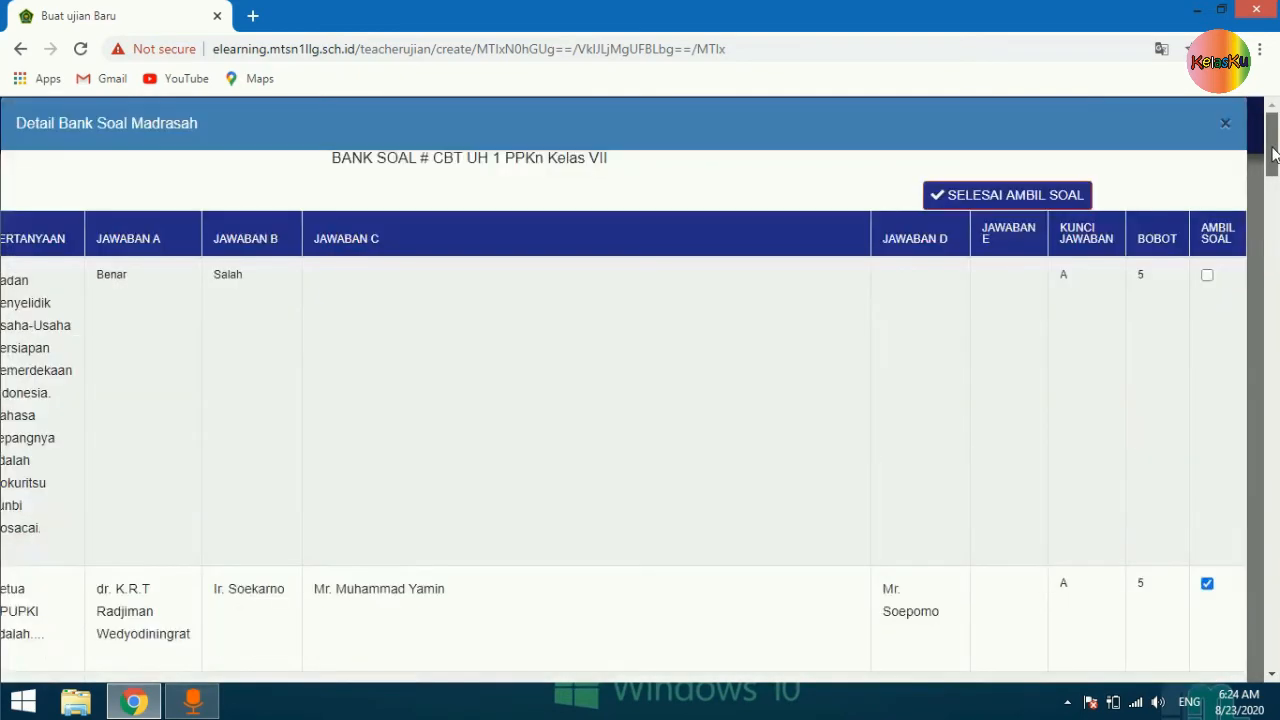
pyautogui.click(1000, 197)
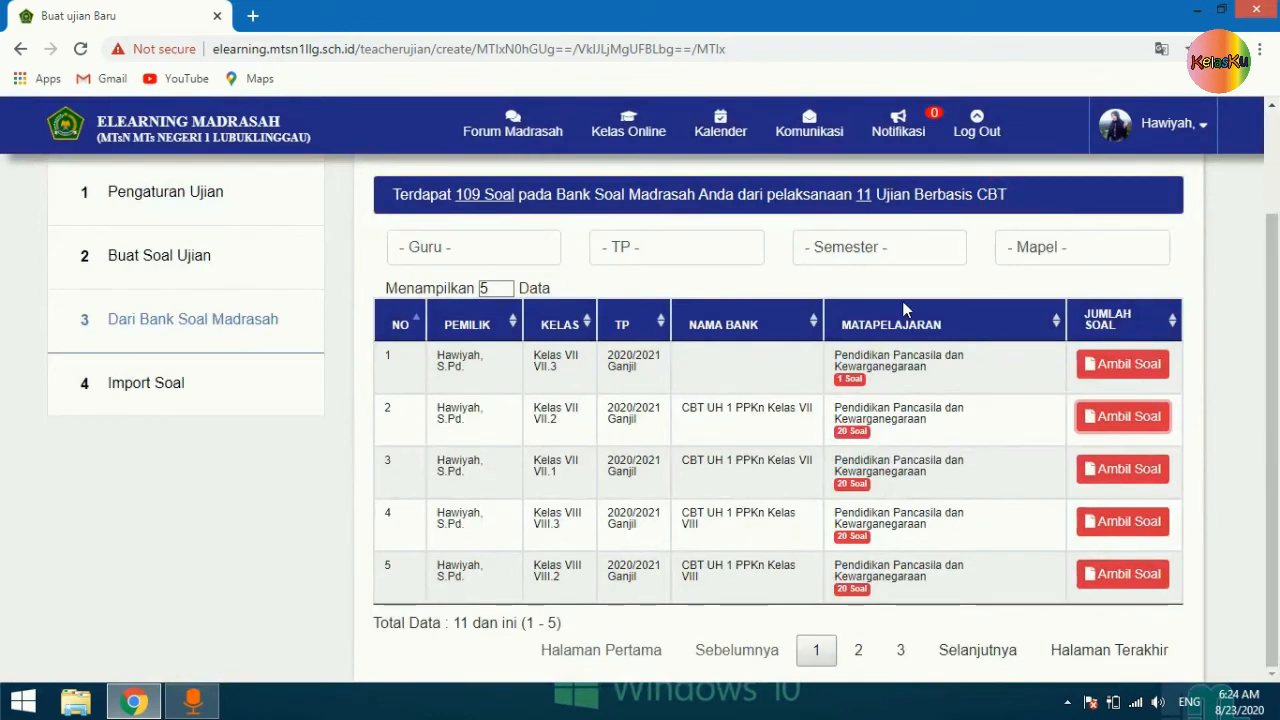
pyautogui.scroll(2, 435, 368)
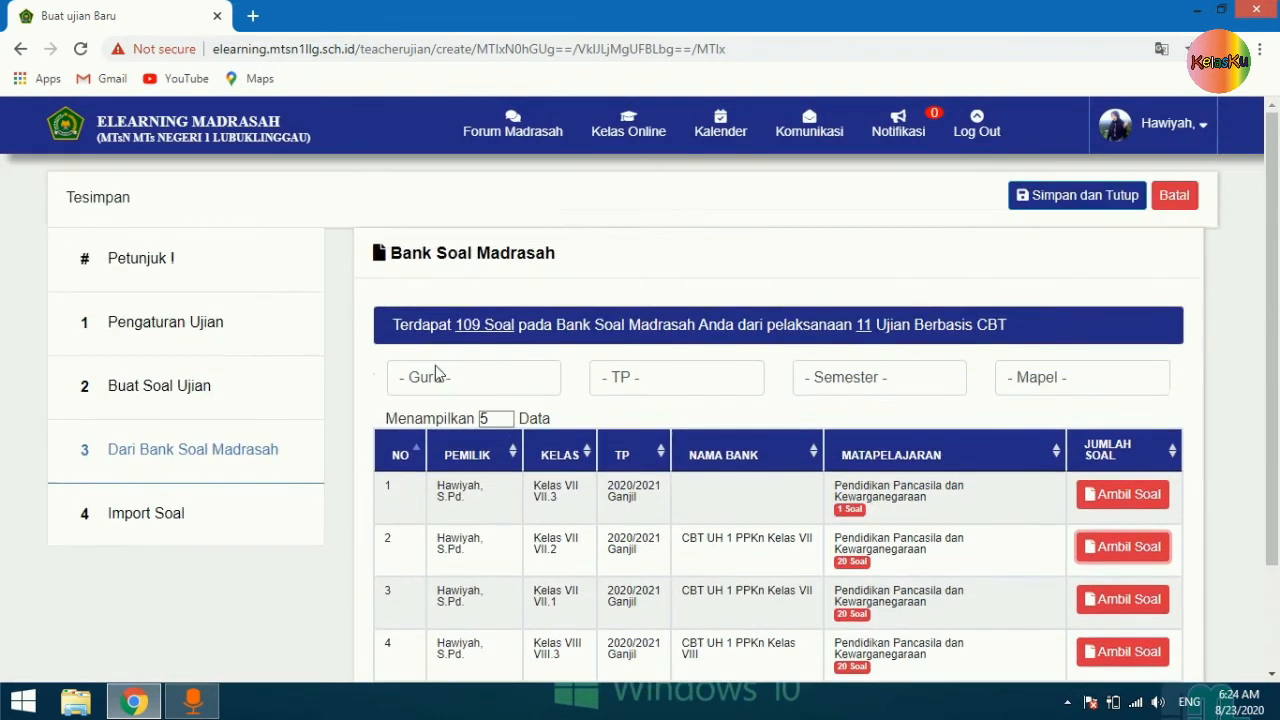
pyautogui.click(196, 396)
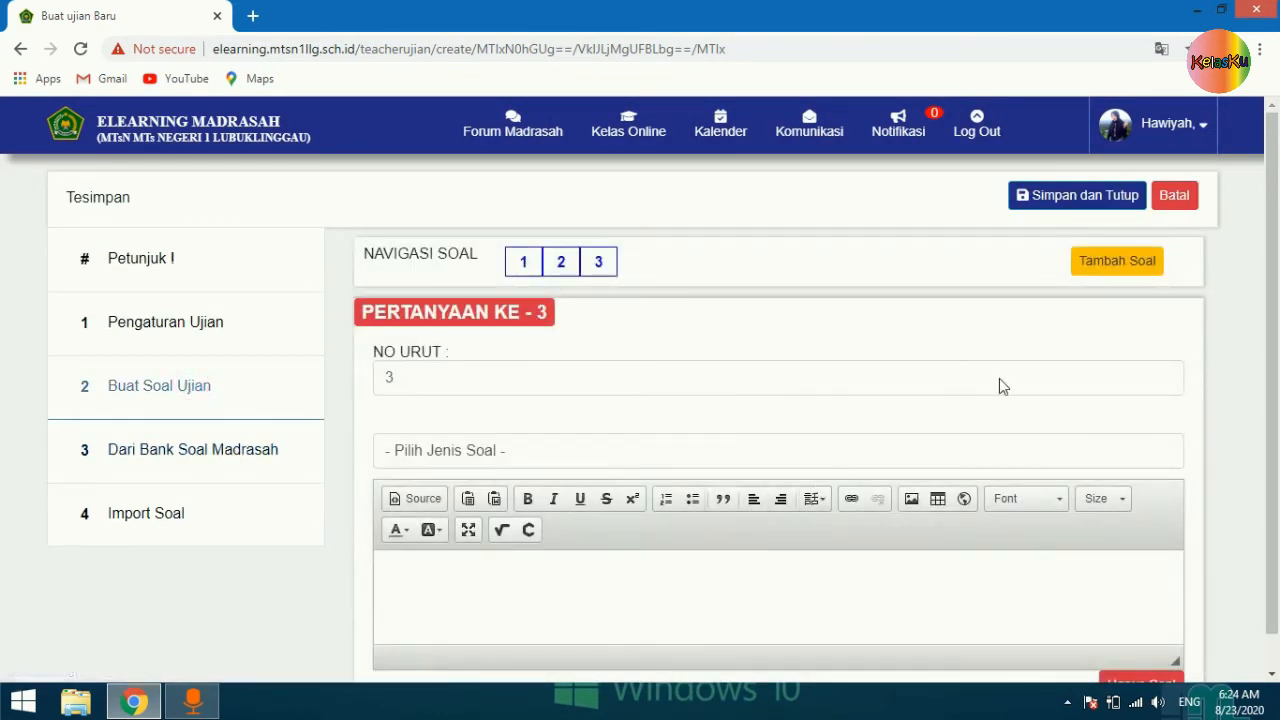
pyautogui.click(1068, 200)
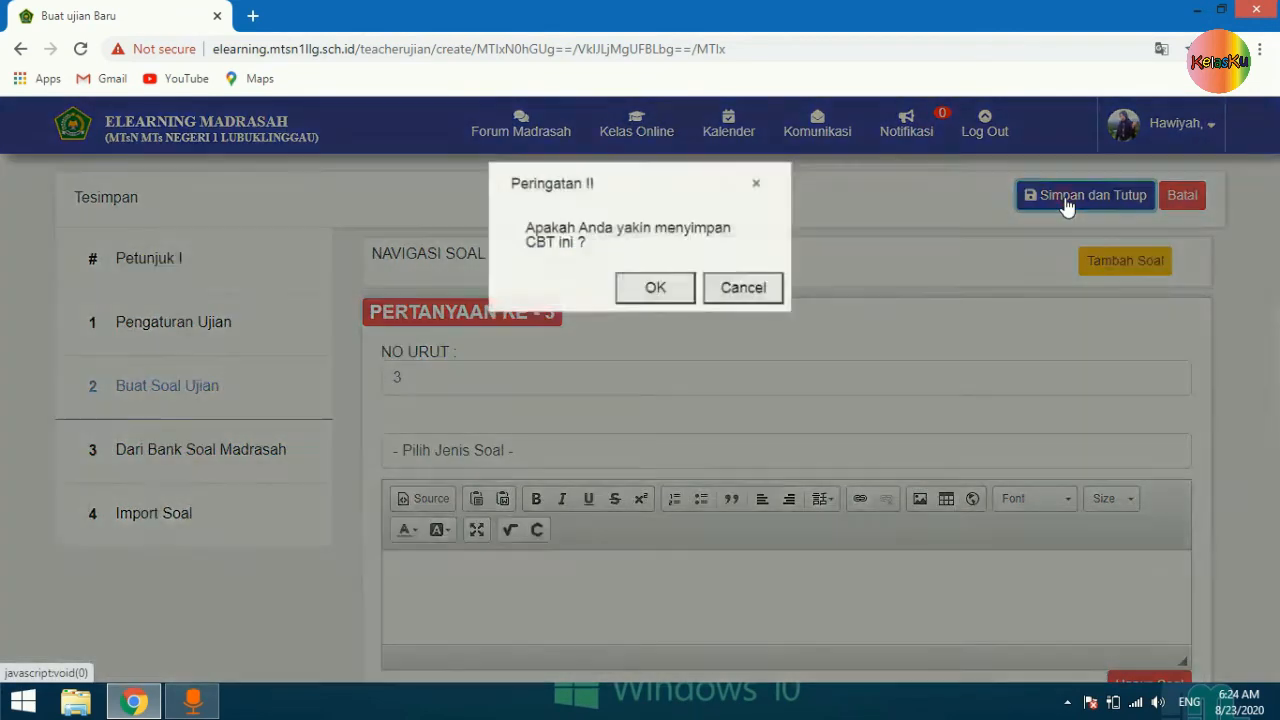
pyautogui.click(653, 292)
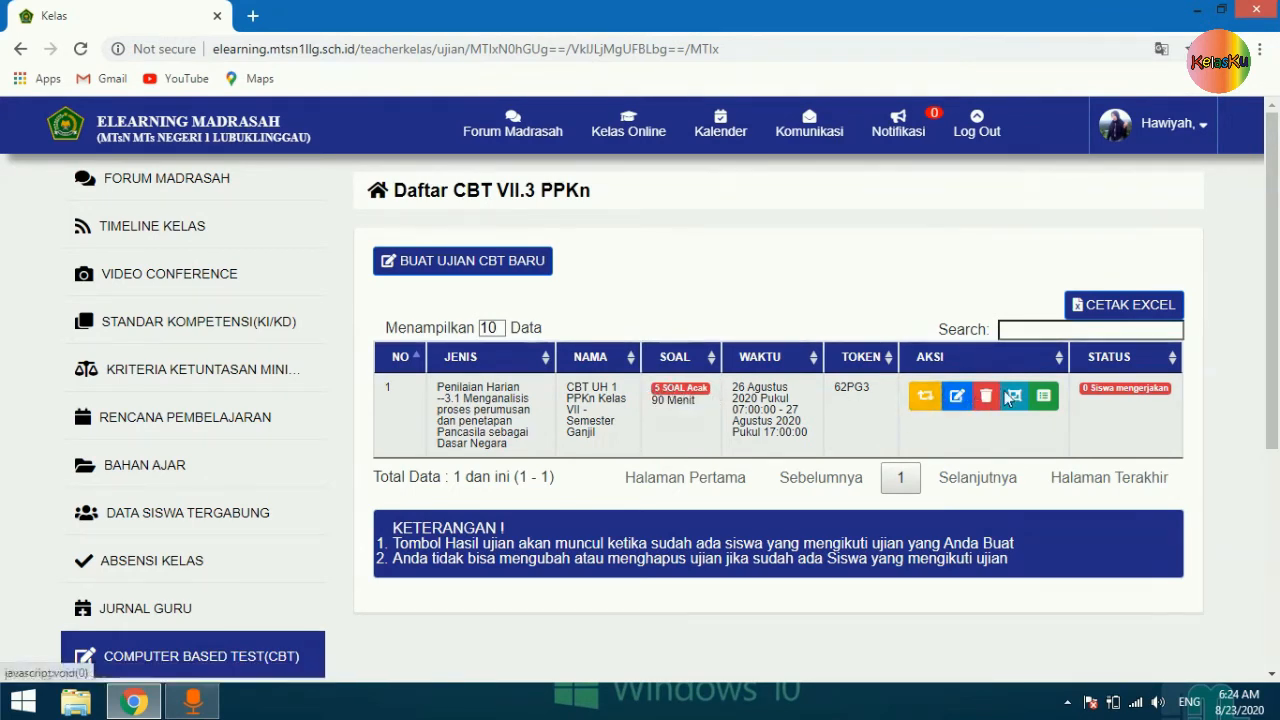
# Step: Reopen the saved CBT for class VII.3 PPKn for editing, check its settings and display its exam questions (Buat Soal Ujian)
pyautogui.click(956, 399)
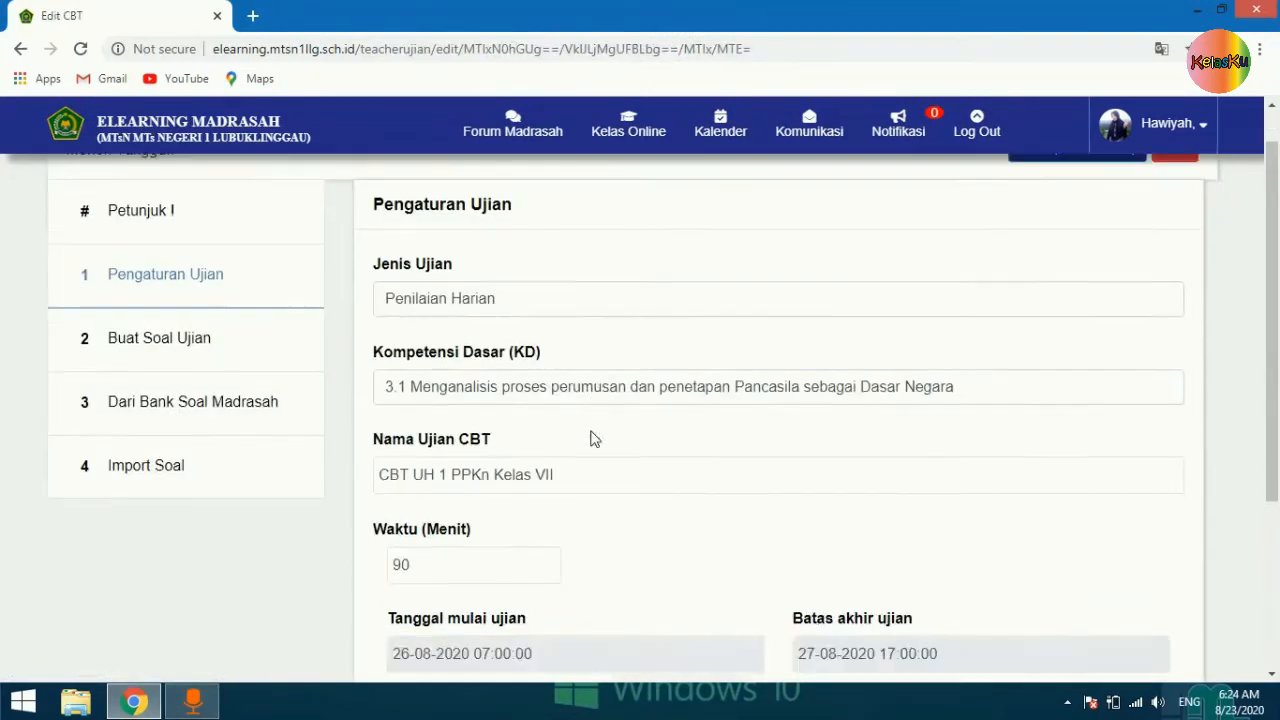
pyautogui.scroll(-2, 592, 438)
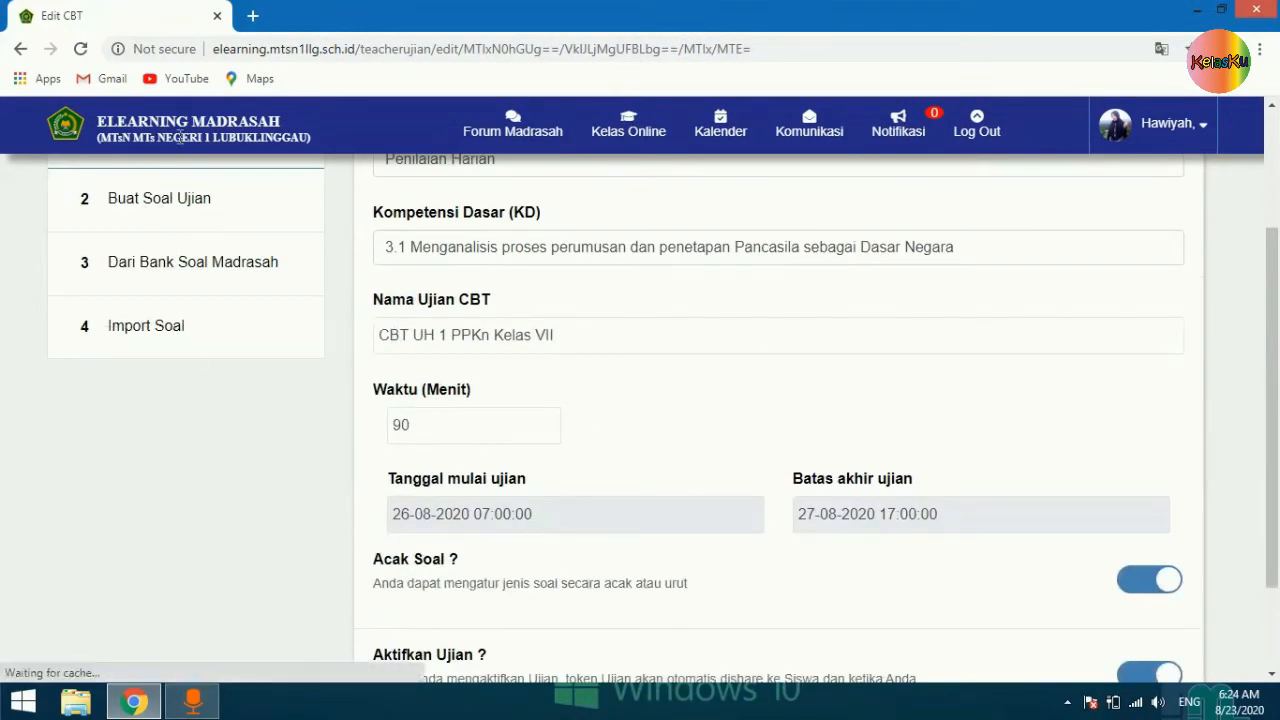
pyautogui.click(160, 204)
pyautogui.click(146, 392)
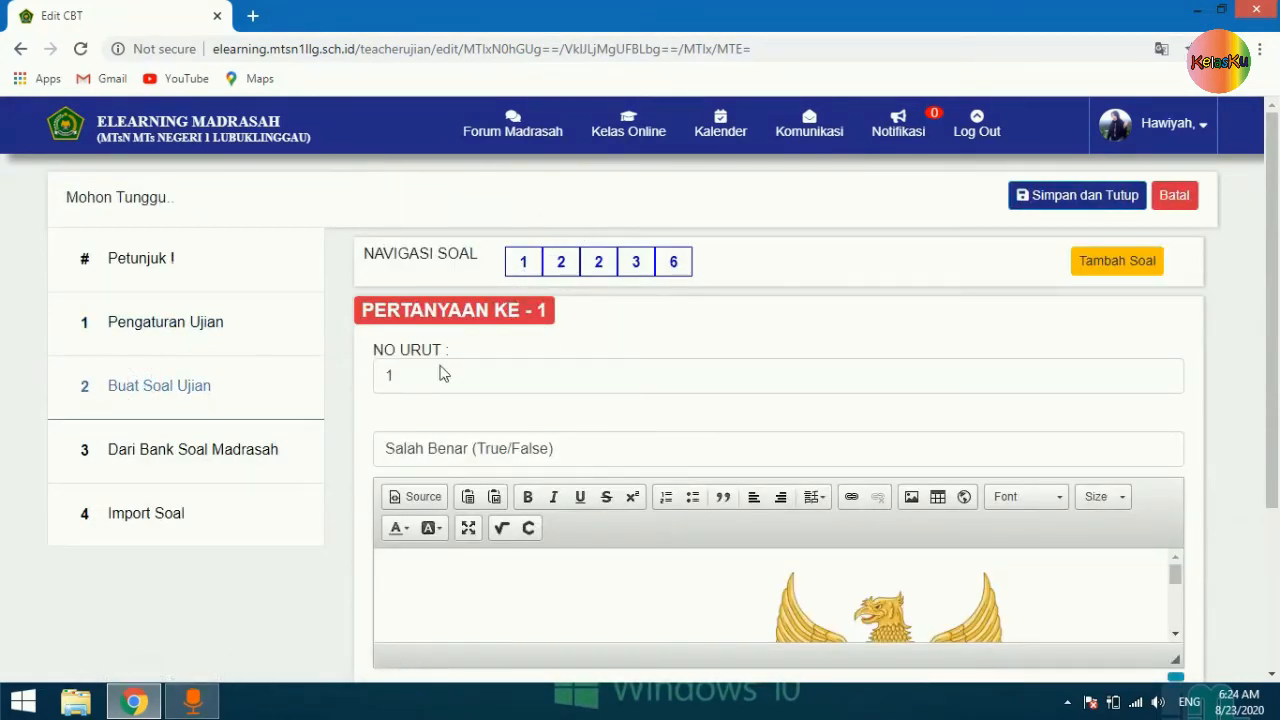
# Step: Review true/false question 1's image, text, answer key and weight, and open multiple-choice question 2 about the third sila
pyautogui.scroll(-2, 530, 433)
pyautogui.scroll(-2, 577, 445)
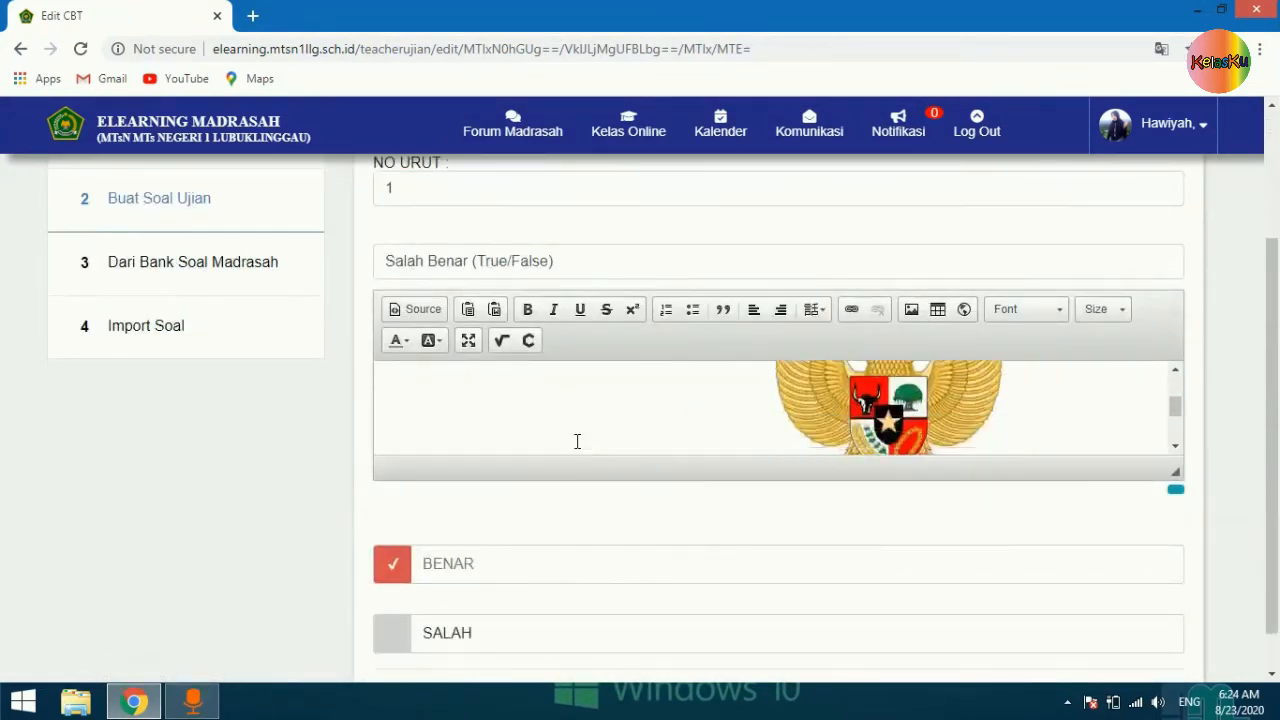
pyautogui.scroll(2, 595, 410)
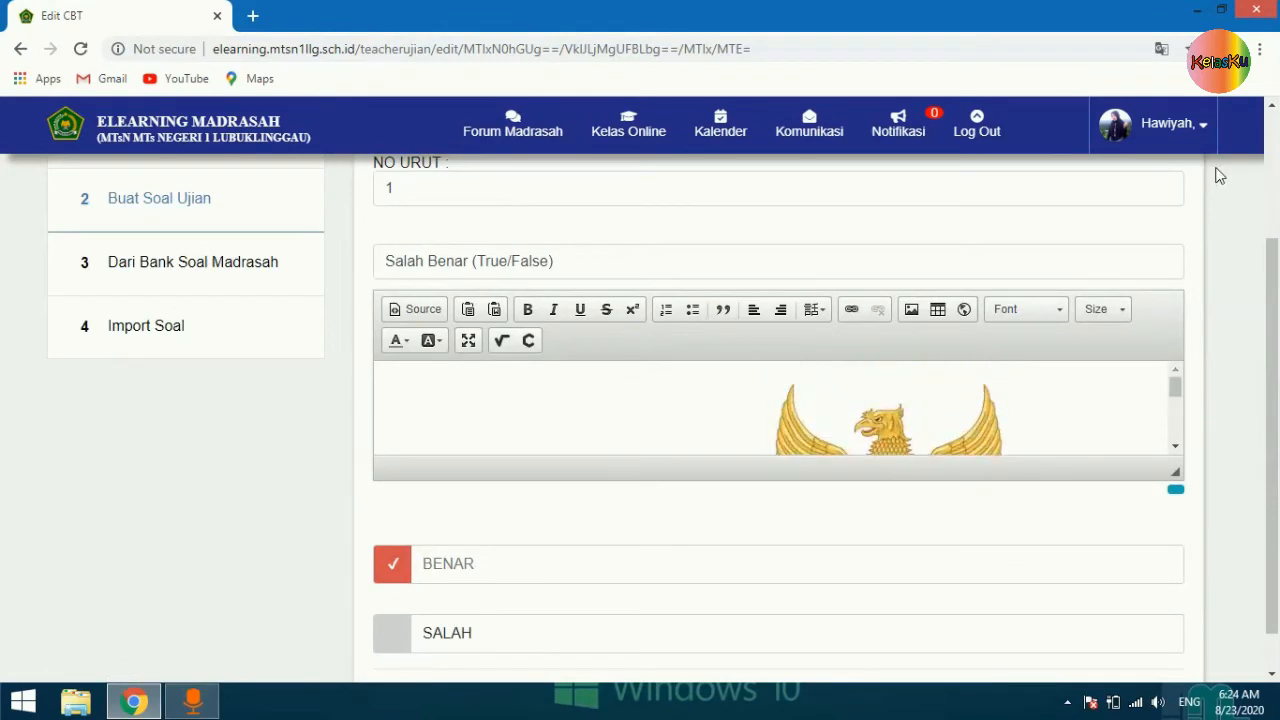
pyautogui.click(1272, 105)
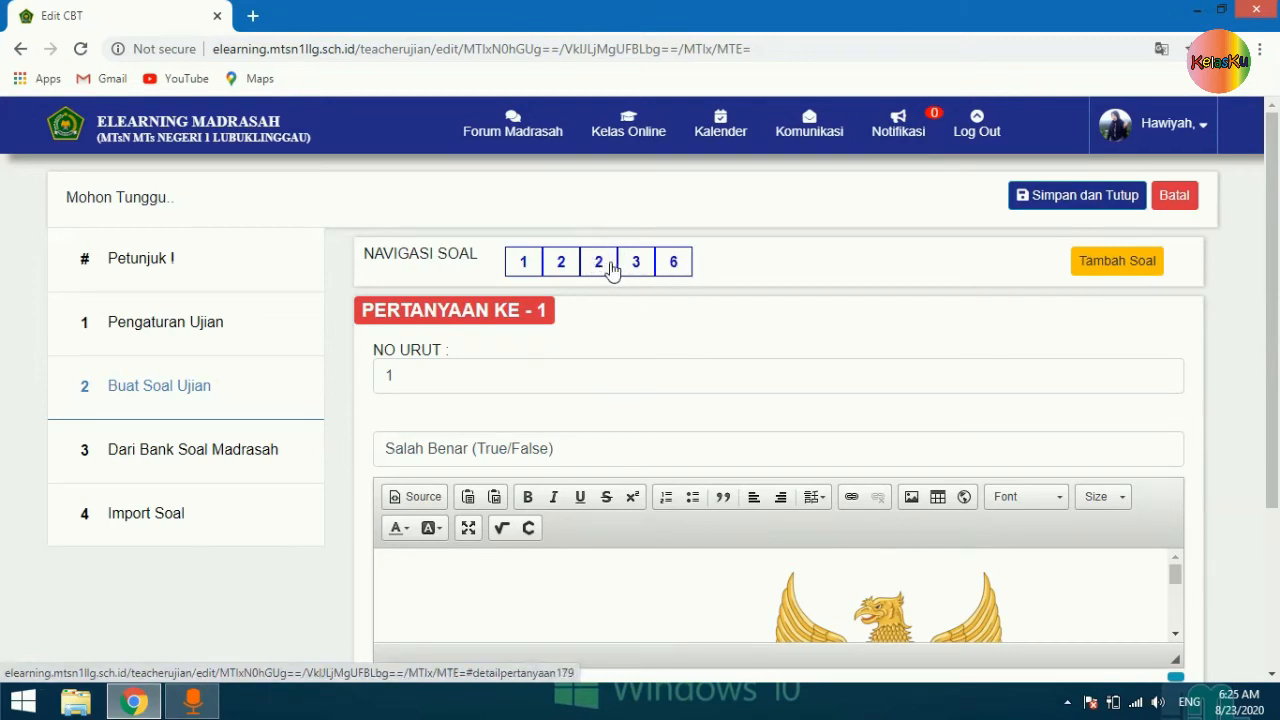
pyautogui.scroll(-3, 586, 354)
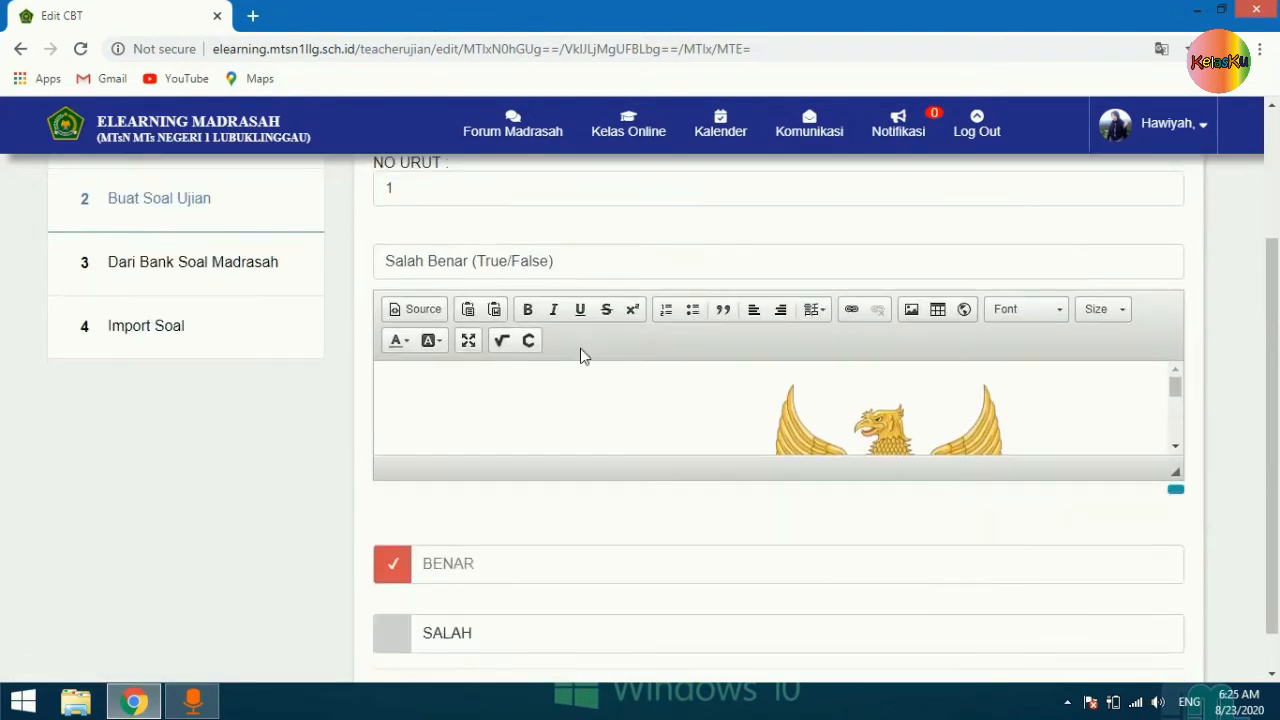
pyautogui.scroll(-2, 603, 374)
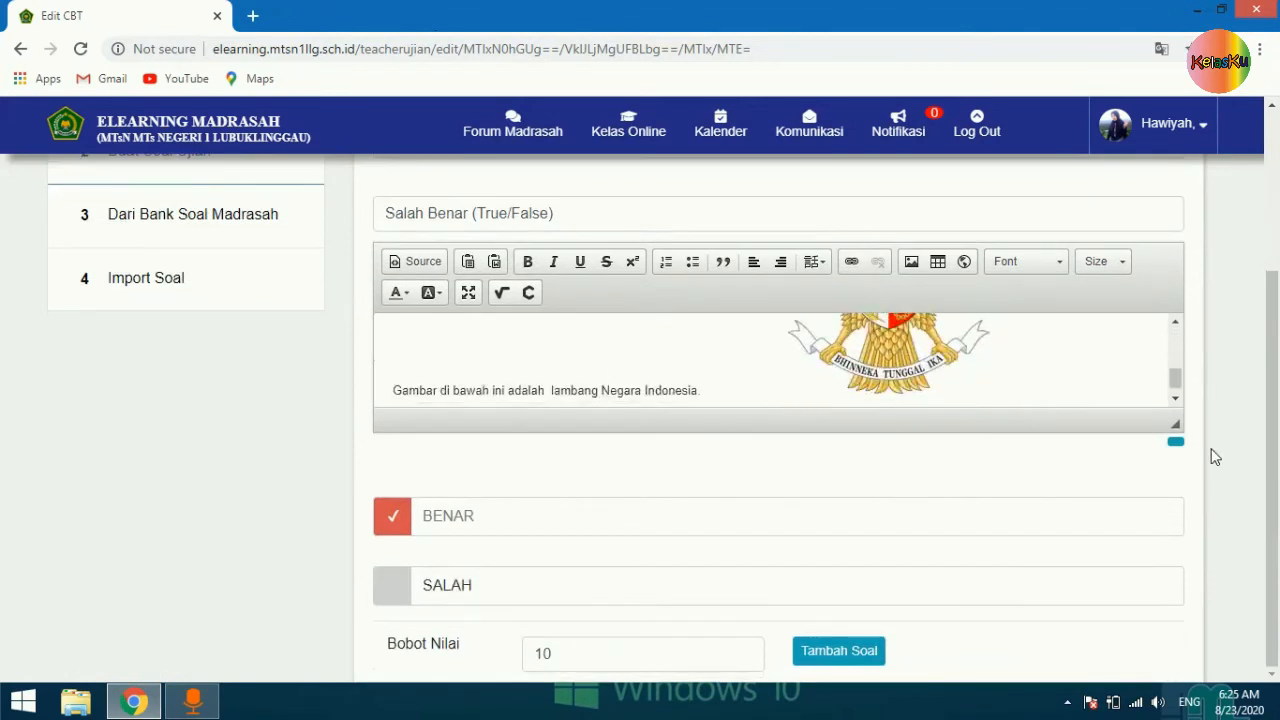
pyautogui.scroll(3, 1213, 456)
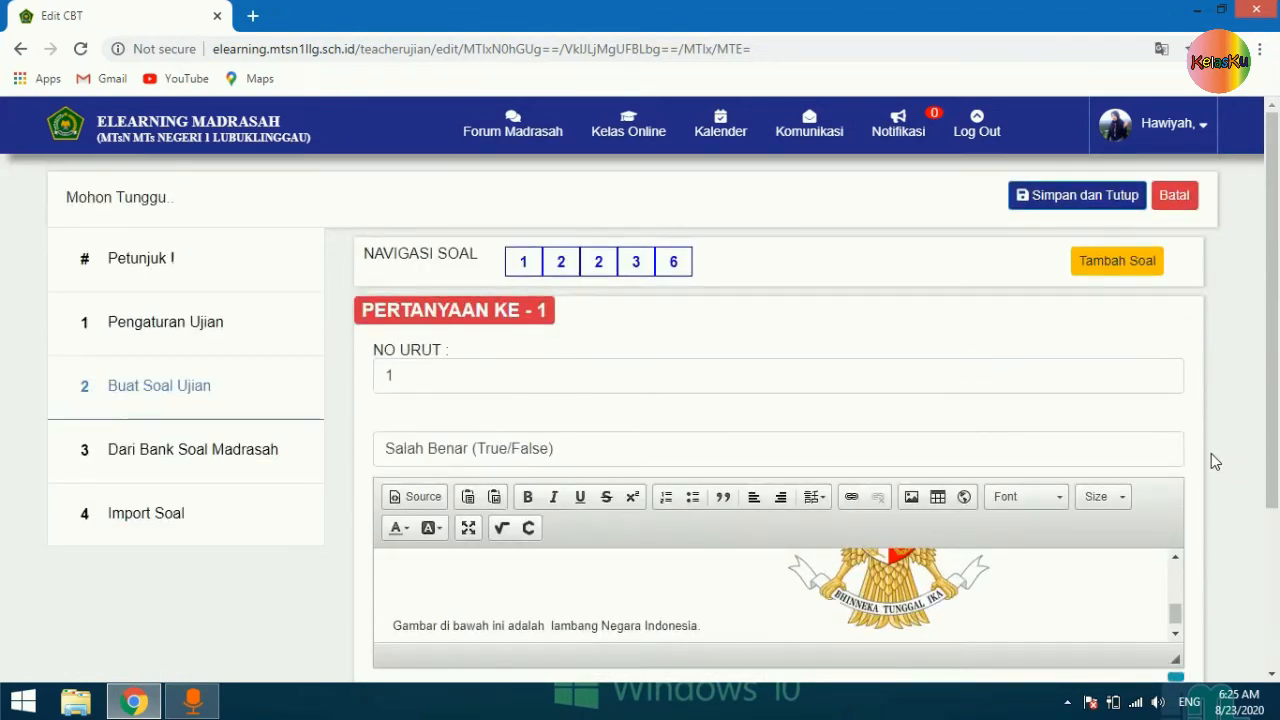
pyautogui.click(571, 266)
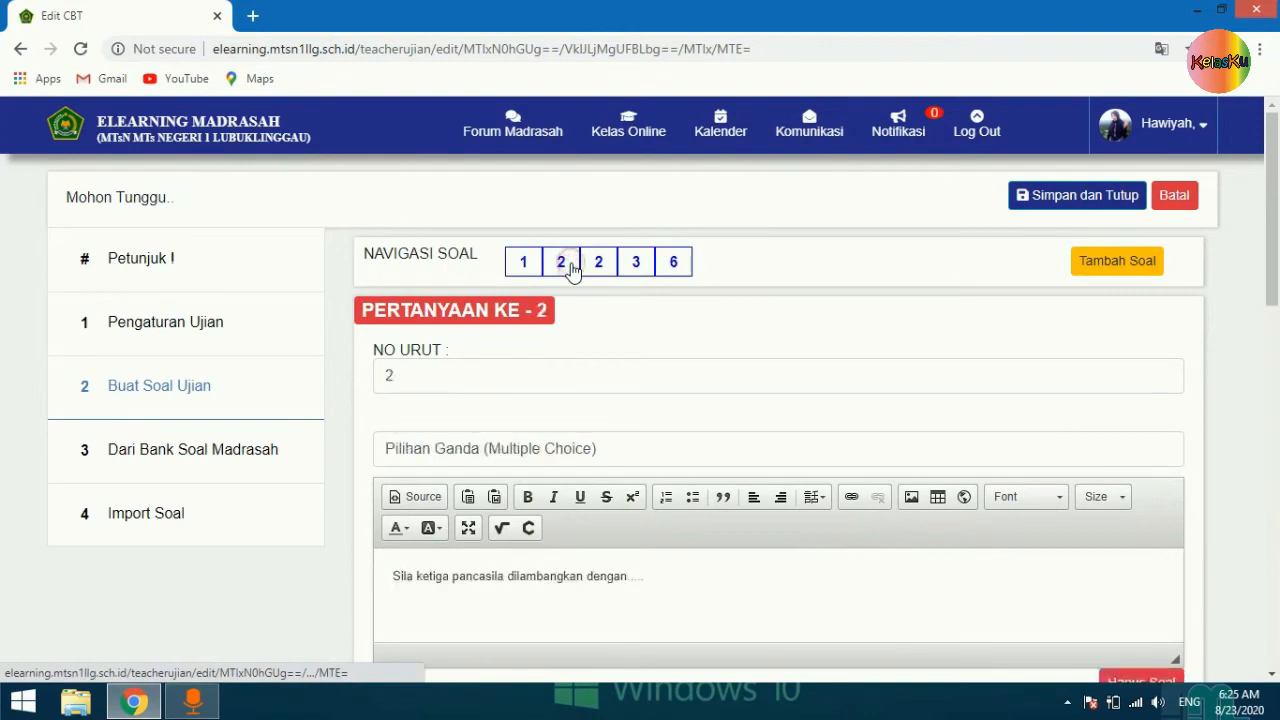
# Step: Check the answer options of question 2 about the third sila and set the order number of "Ketua BPUPKI adalah...." to 3
pyautogui.scroll(-3, 580, 327)
pyautogui.scroll(-3, 615, 357)
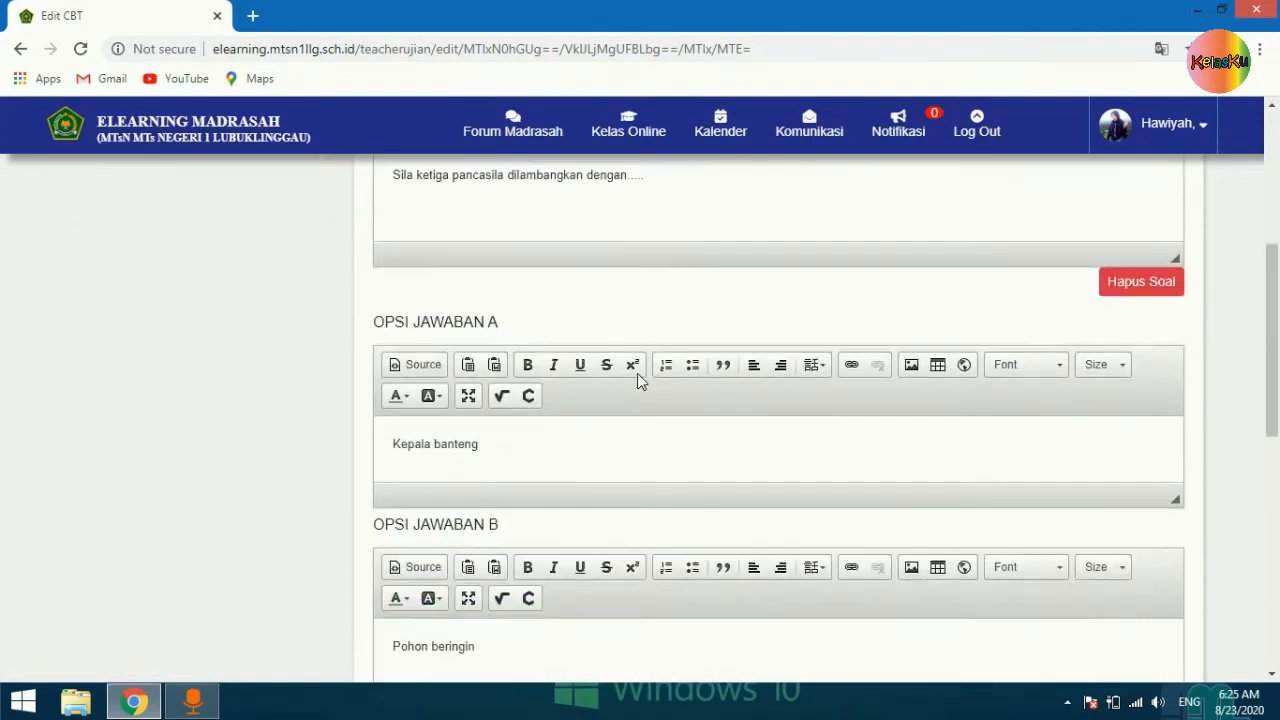
pyautogui.scroll(6, 637, 360)
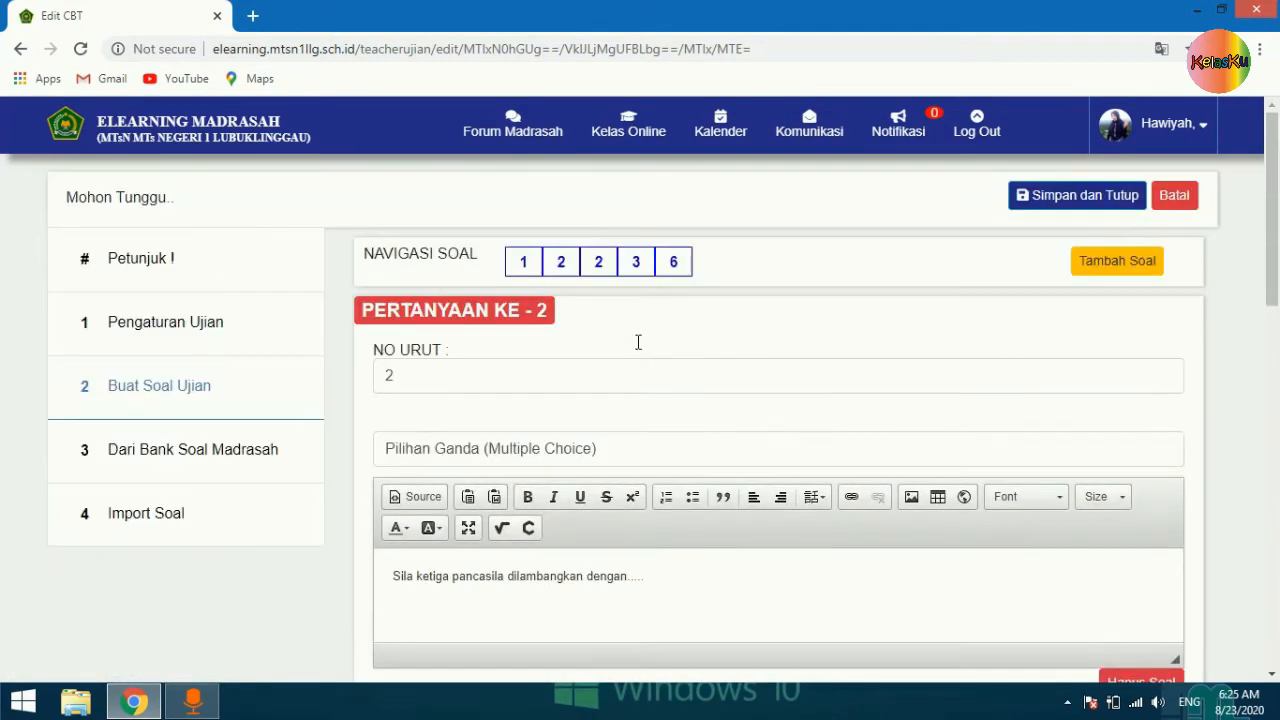
pyautogui.click(602, 266)
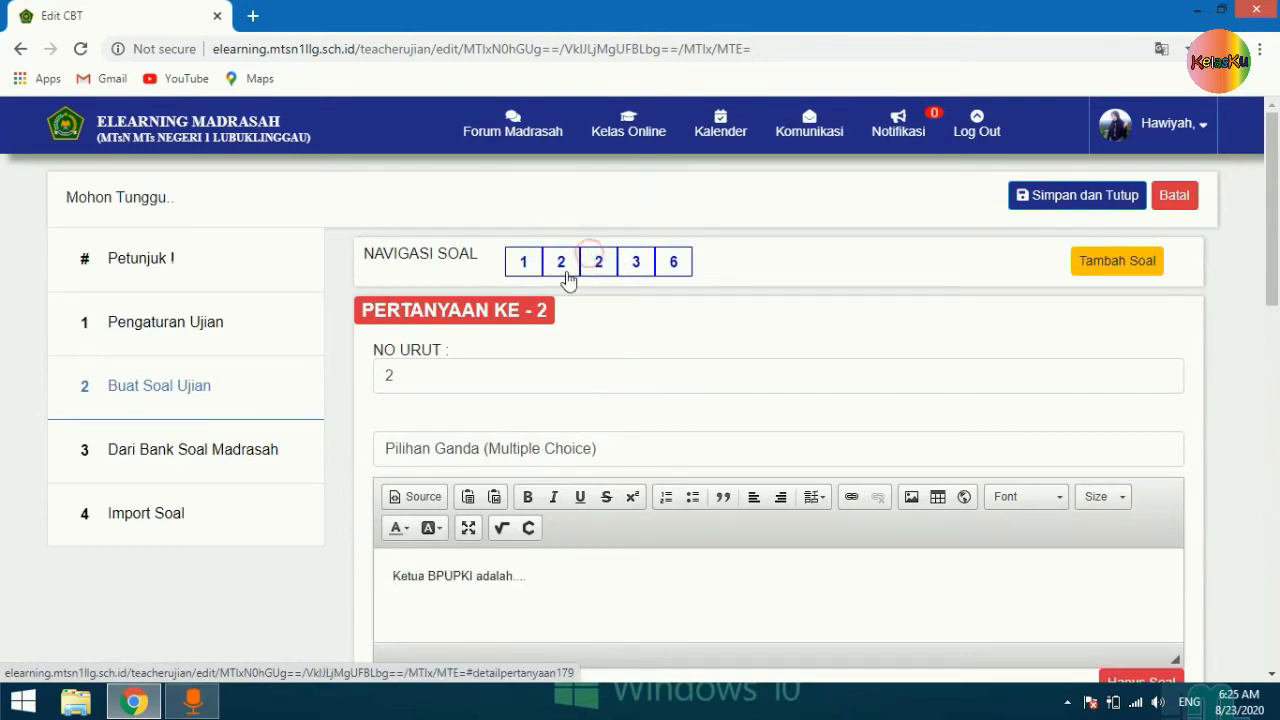
pyautogui.click(410, 376)
pyautogui.press('BackSpace')
pyautogui.write('3')
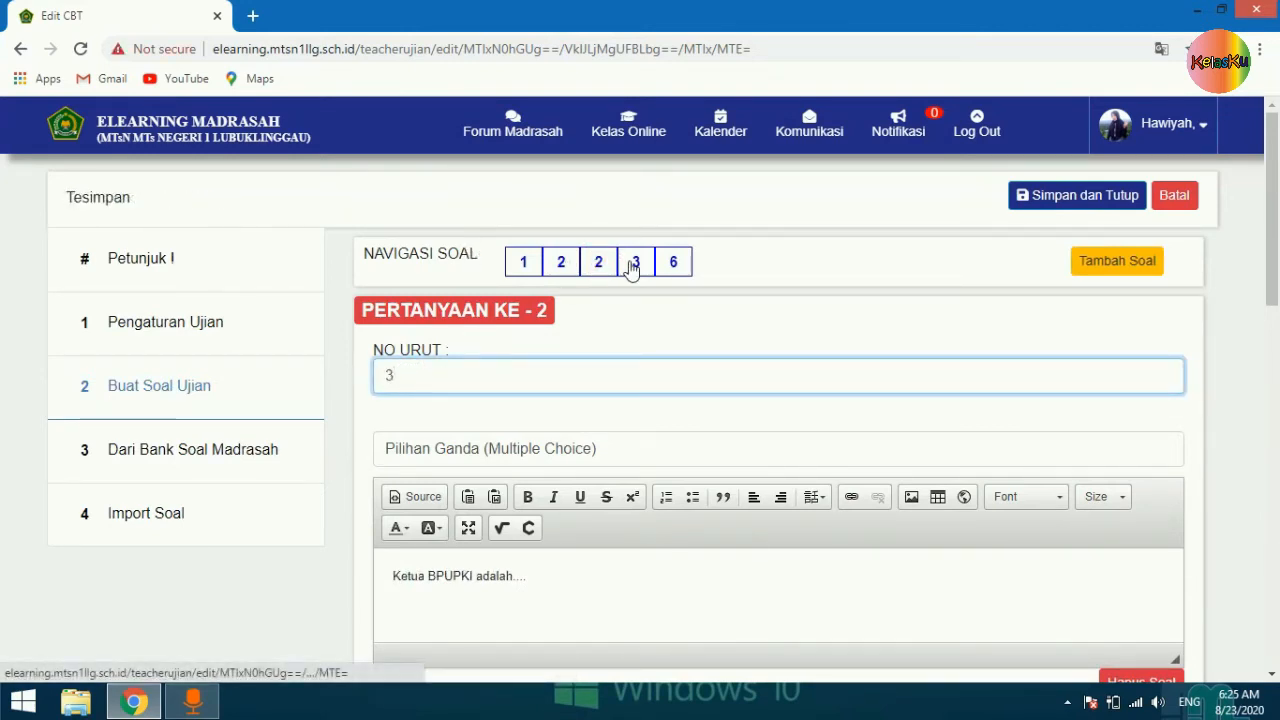
# Step: Replace the weight (Bobot Nilai) of the "Ketua BPUPKI adalah...." question
pyautogui.scroll(-8, 757, 563)
pyautogui.scroll(-3, 767, 565)
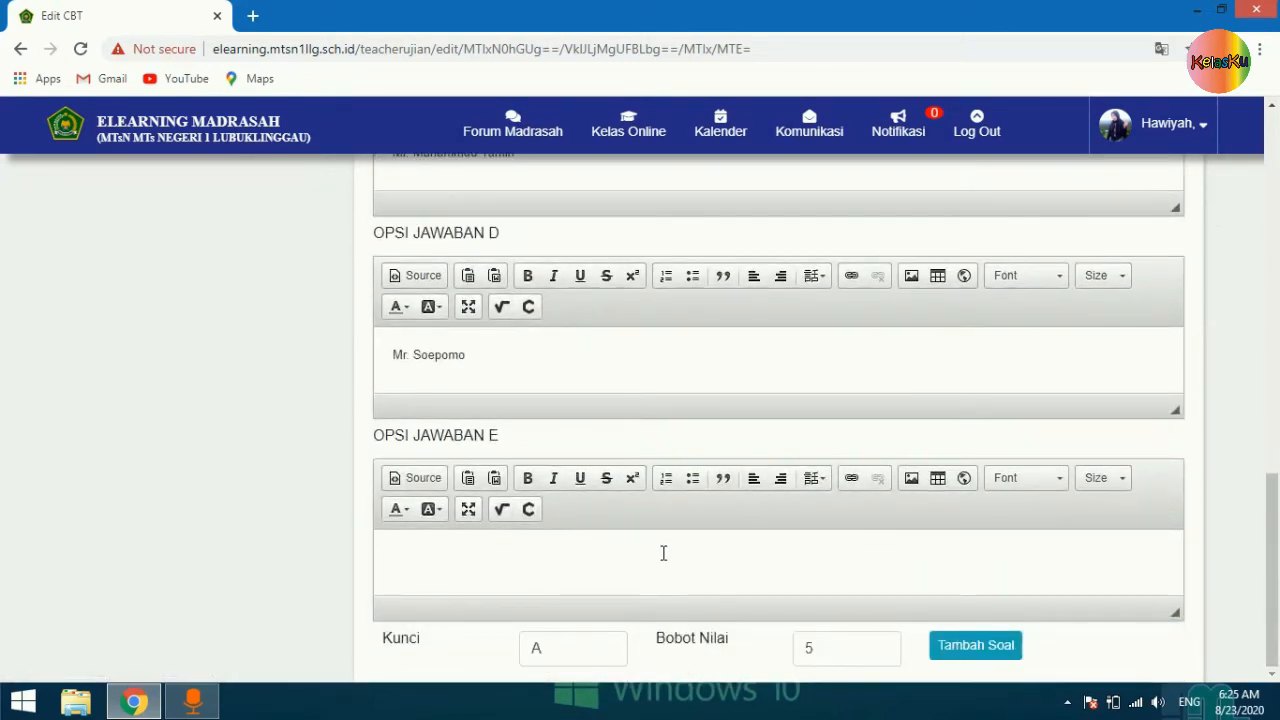
pyautogui.click(819, 643)
pyautogui.press('BackSpace')
pyautogui.scroll(4, 955, 537)
pyautogui.scroll(7, 935, 513)
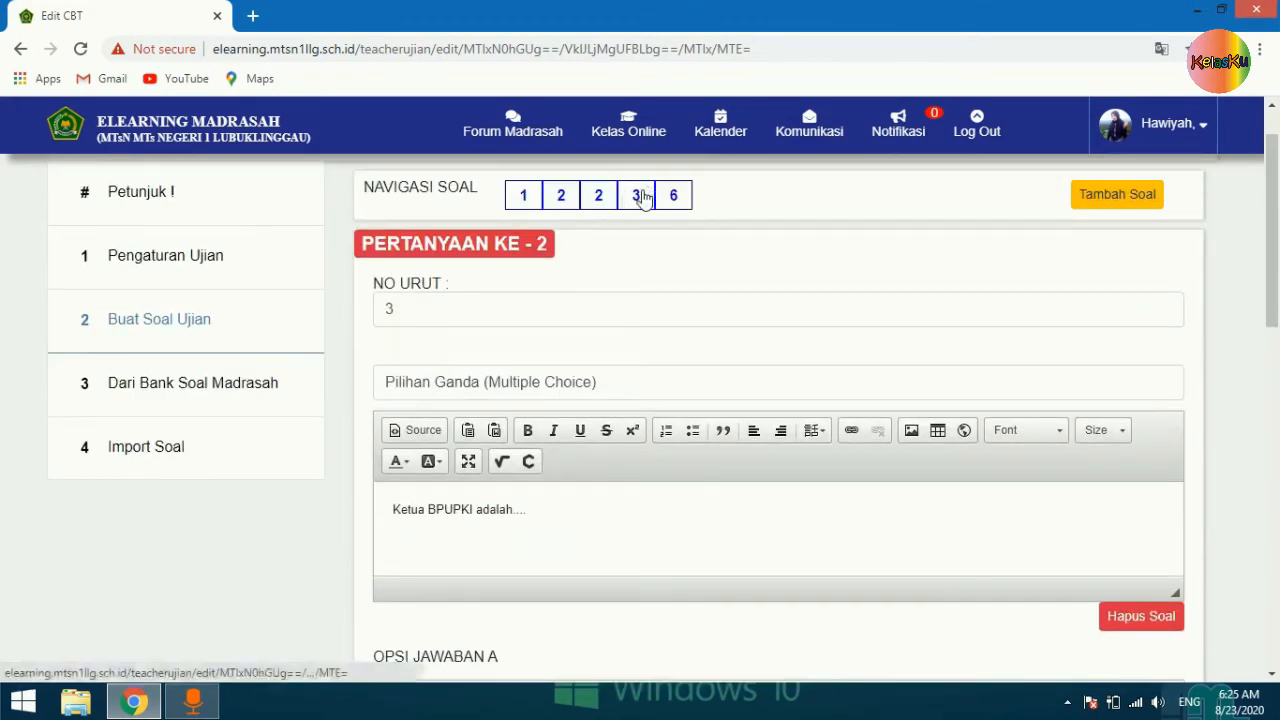
# Step: Set the order number of the question "Dokuritsu Djunbi Inkai, bahasa Jepang dari..." to 4
pyautogui.click(643, 197)
pyautogui.click(397, 308)
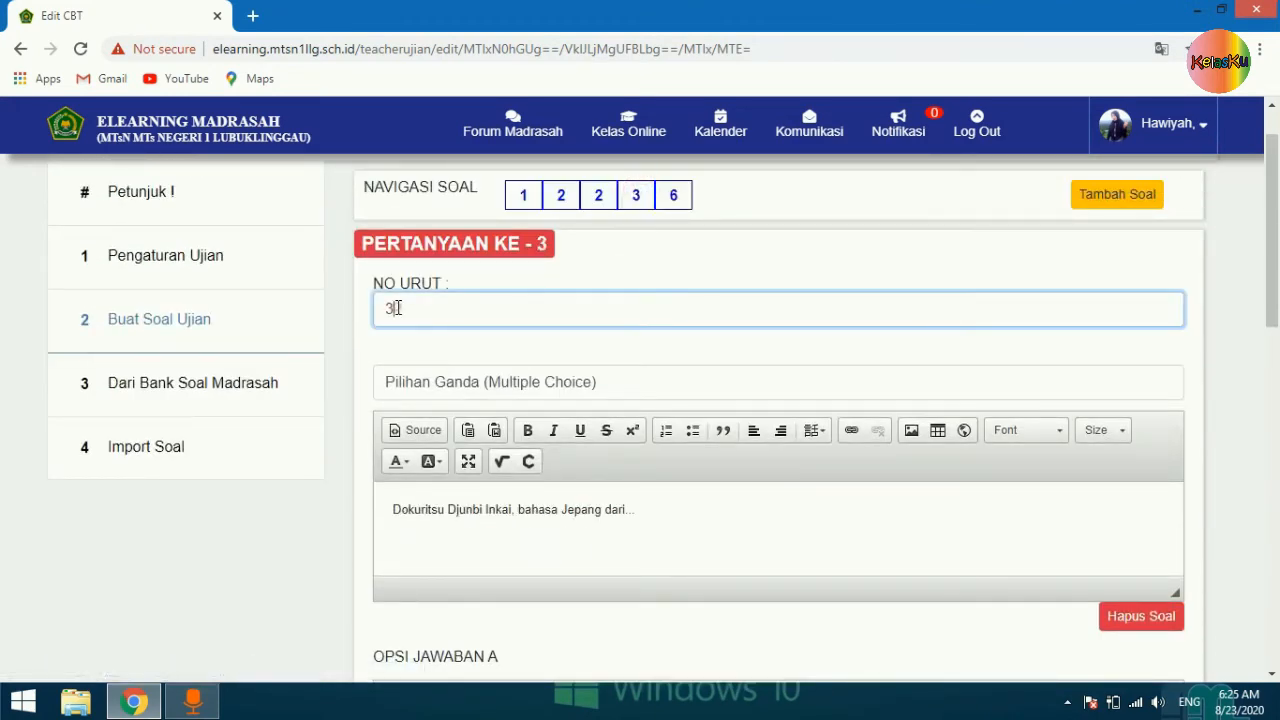
pyautogui.press('BackSpace')
pyautogui.write('4')
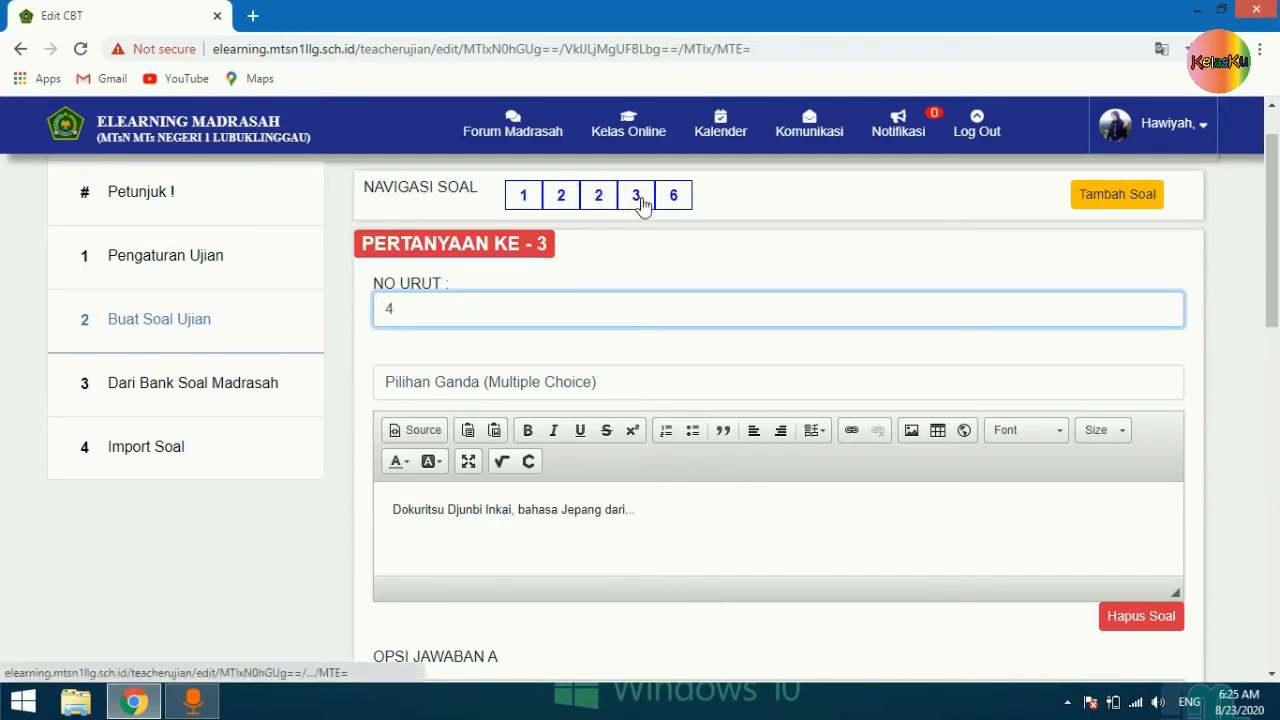
# Step: Set the order number of the question "Berikut ini hasil sidang PPKI Pertama, kecuali." to 5
pyautogui.click(673, 195)
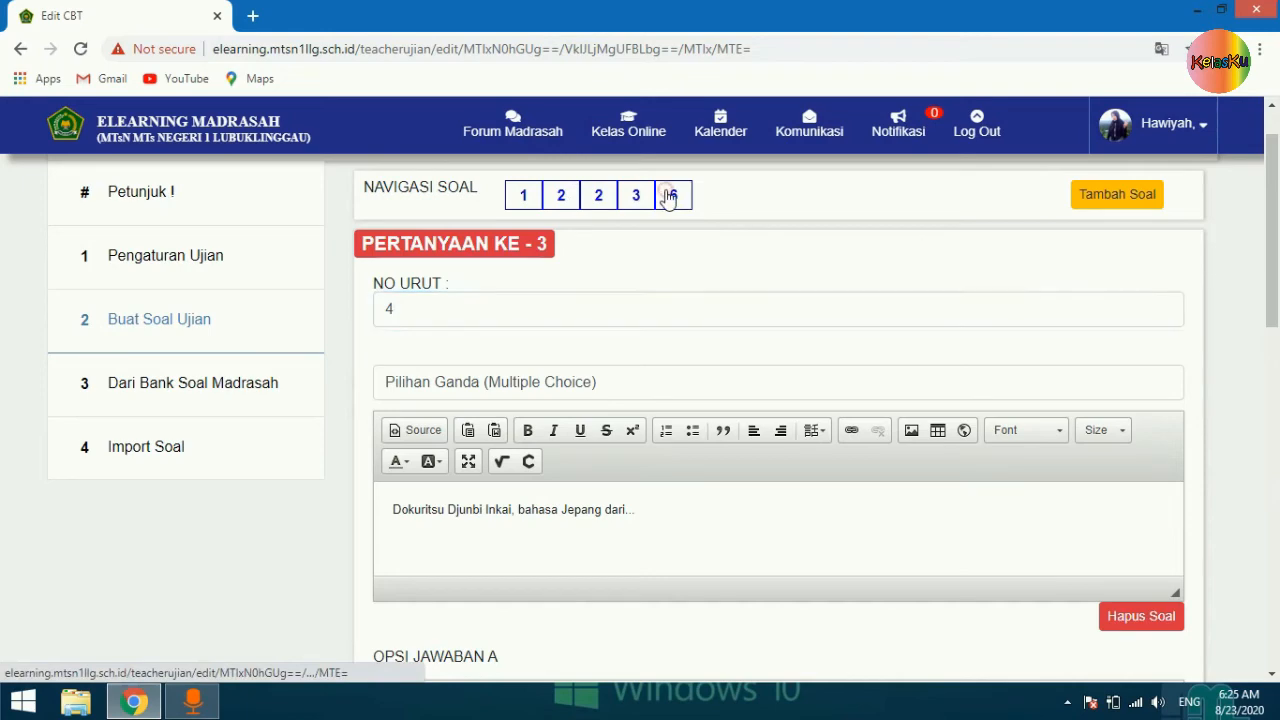
pyautogui.click(403, 313)
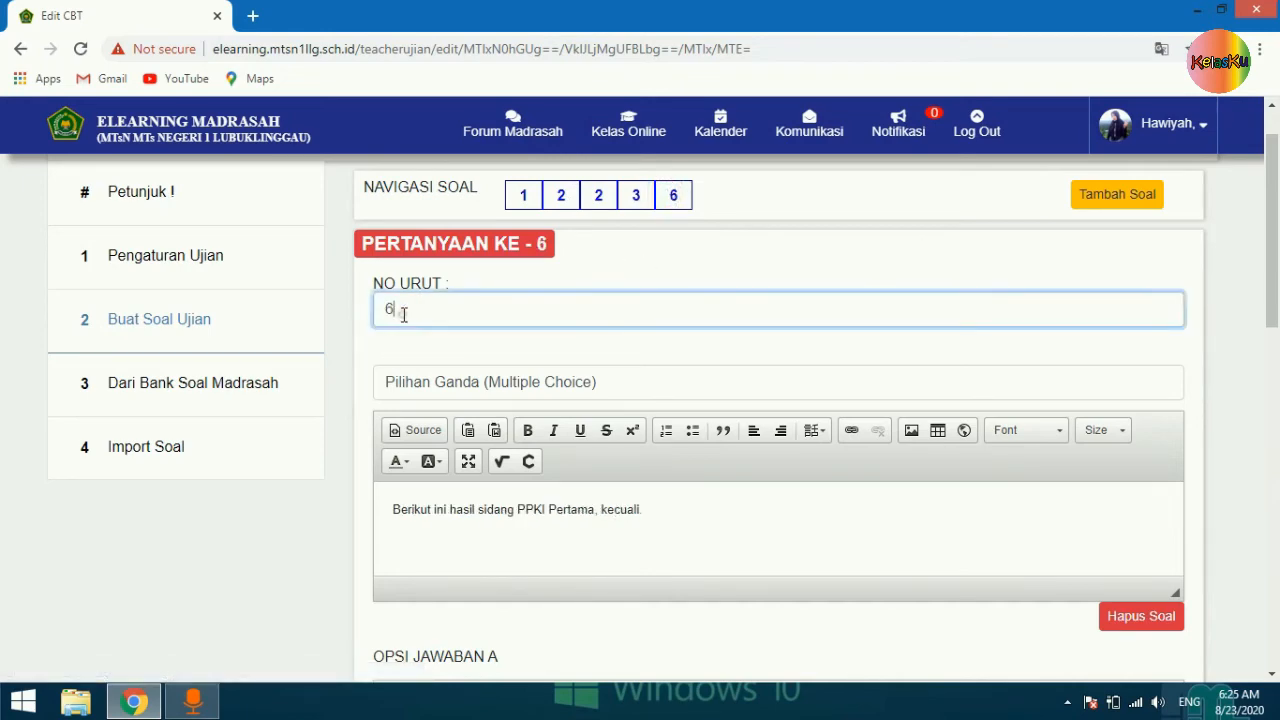
pyautogui.press('BackSpace')
pyautogui.write('5')
# Step: Set the weight (Bobot Nilai) of the PPKI Pertama question to 10
pyautogui.scroll(-8, 737, 590)
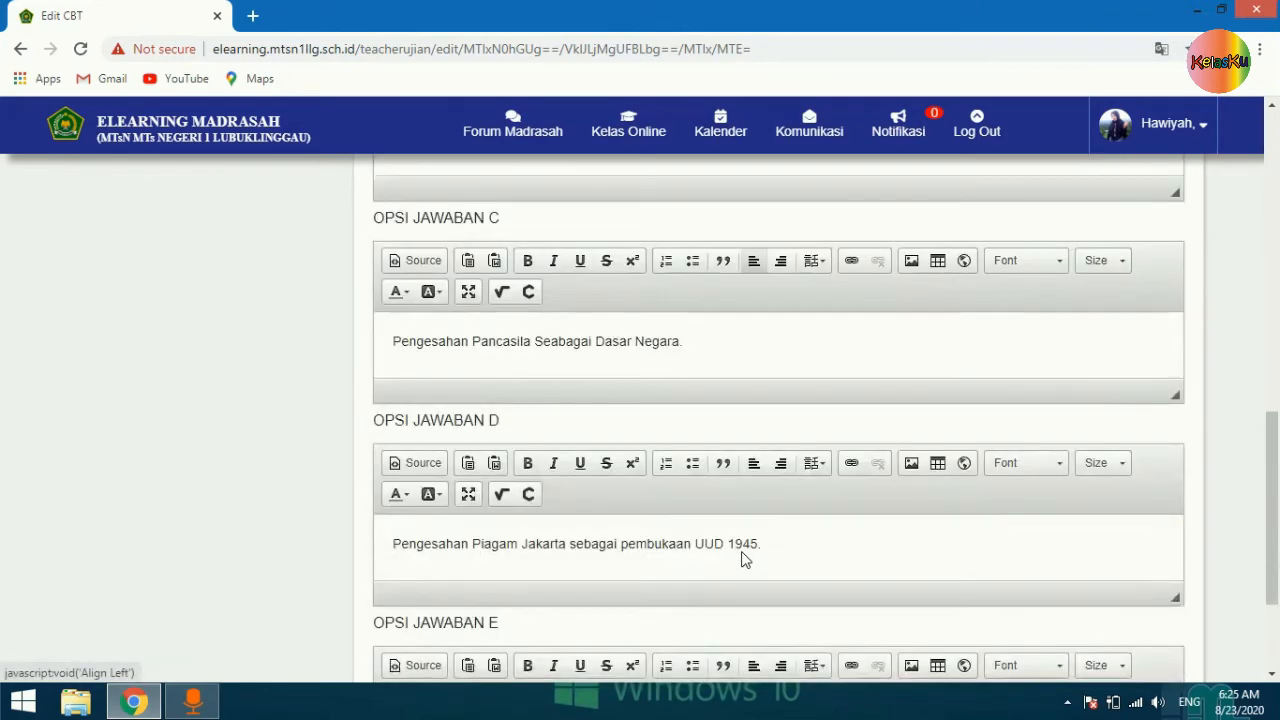
pyautogui.scroll(-2, 745, 560)
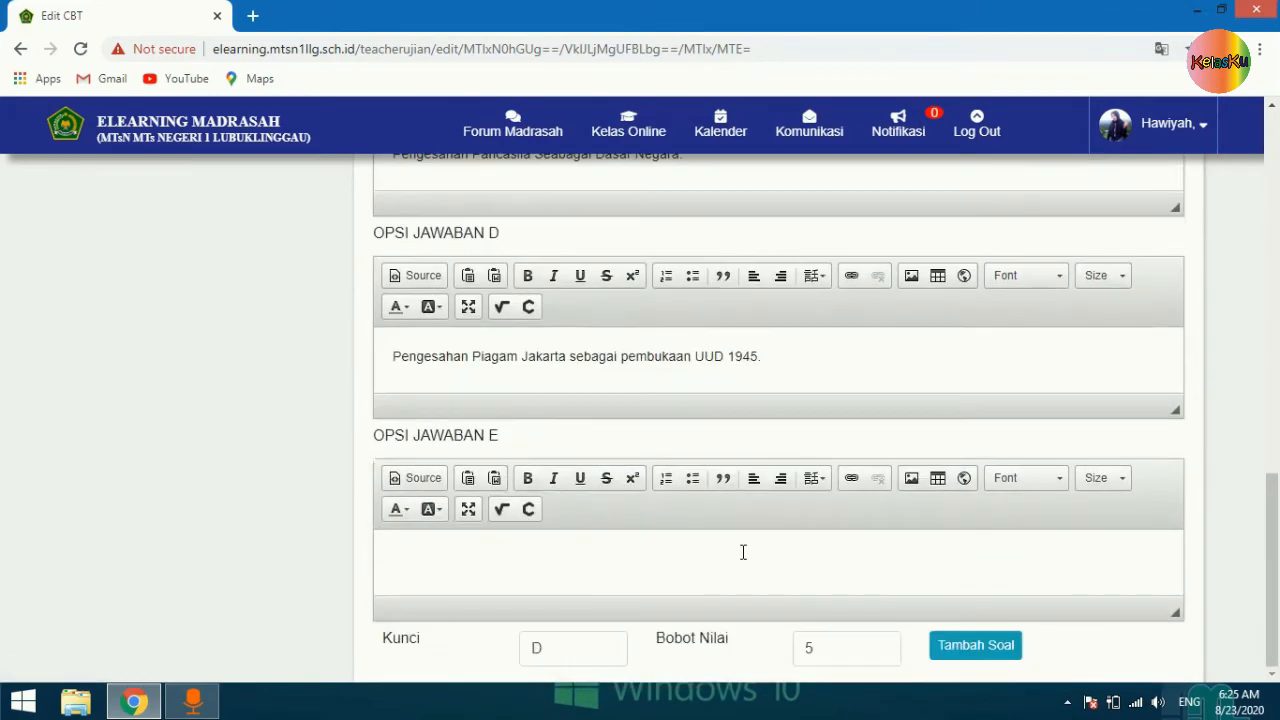
pyautogui.click(816, 648)
pyautogui.press('BackSpace')
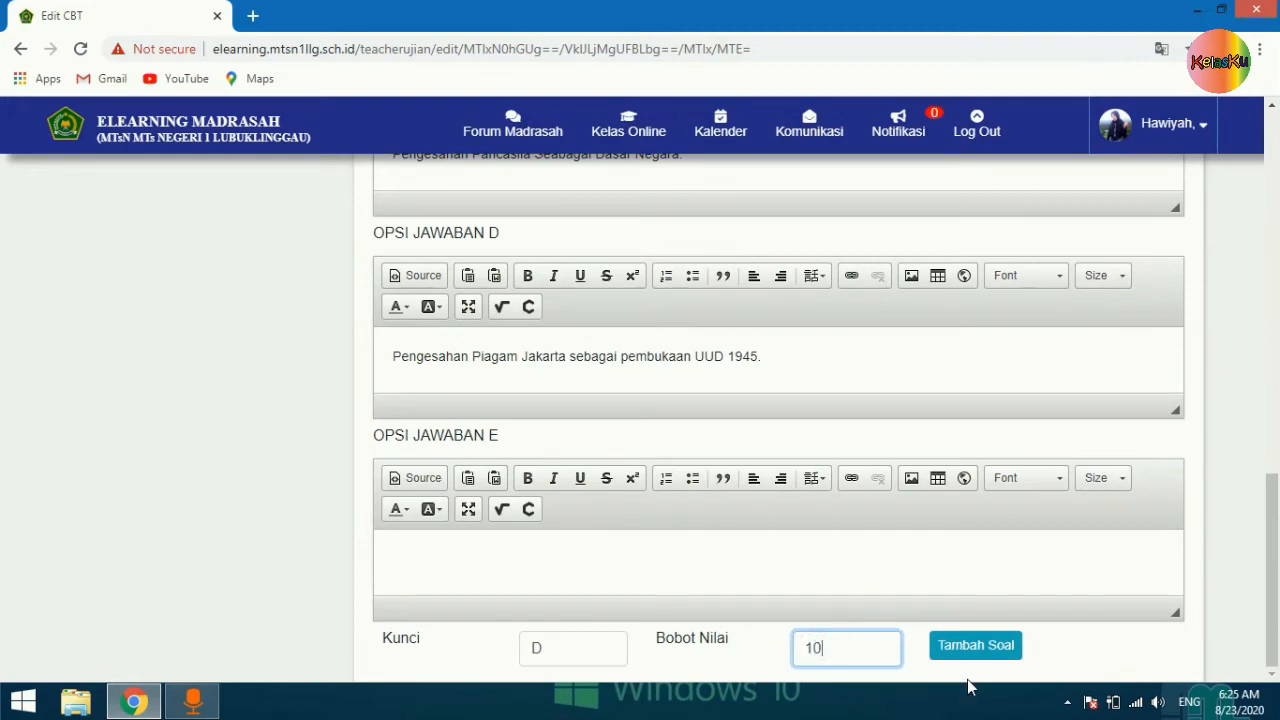
# Step: Save and close the CBT with its renumbered questions and confirm
pyautogui.scroll(7, 923, 649)
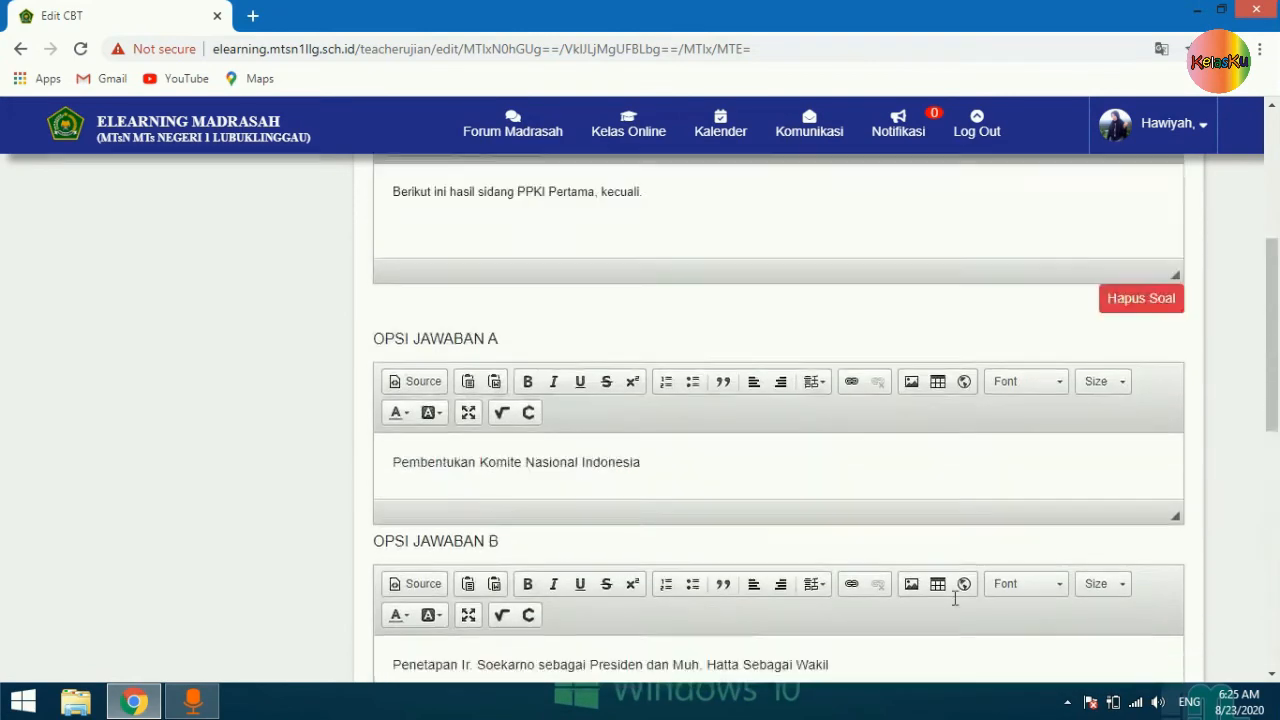
pyautogui.scroll(4, 955, 598)
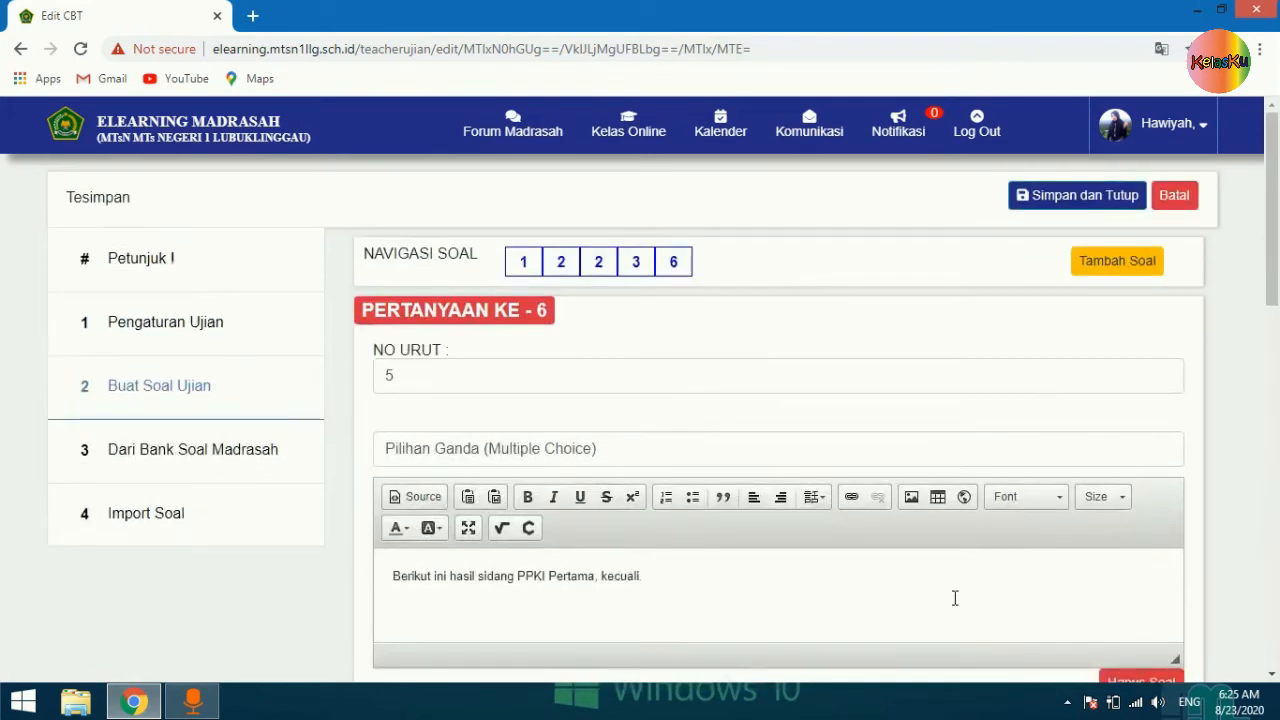
pyautogui.click(1080, 207)
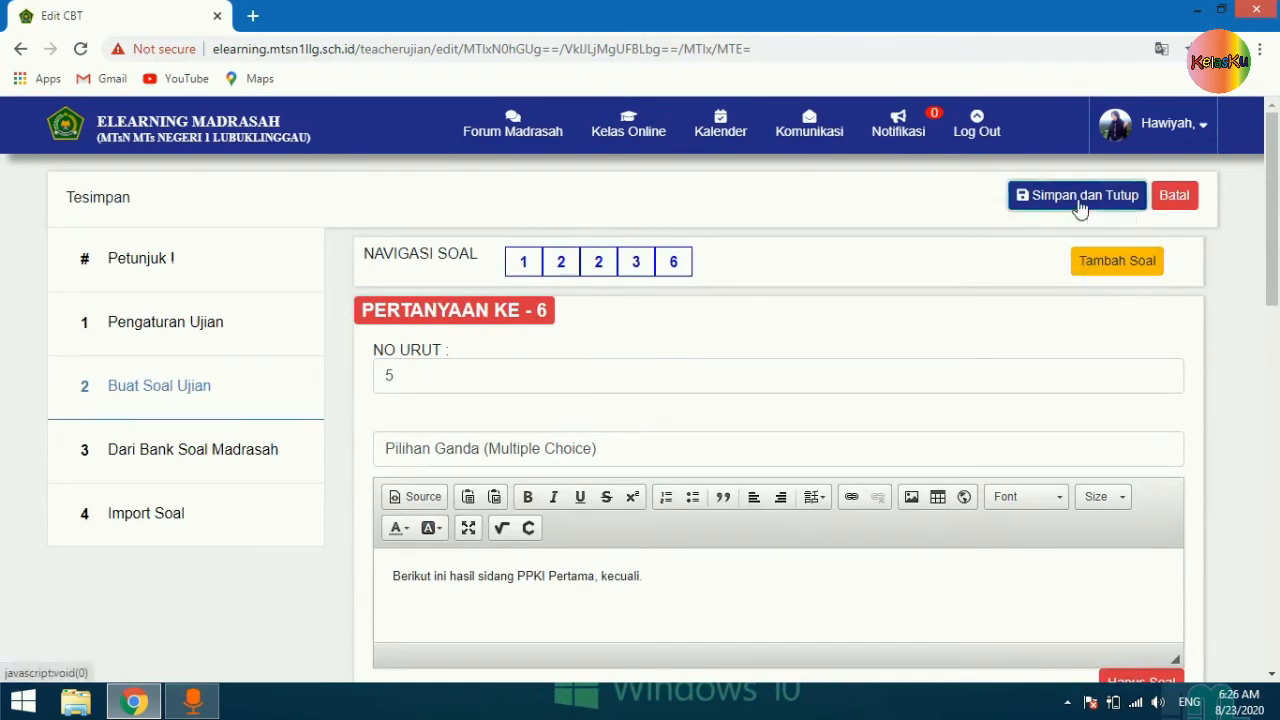
pyautogui.click(661, 289)
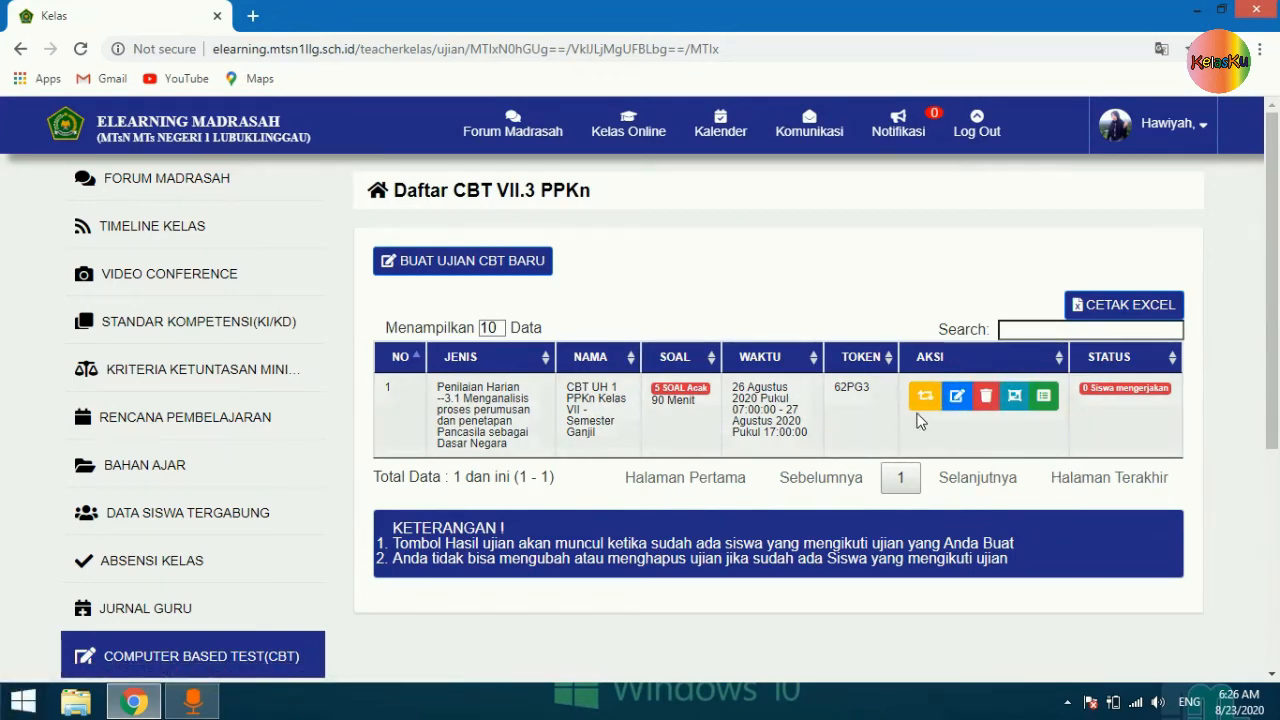
# Step: Reopen the VII.3 PPKn CBT for editing and check the question numbering and question 1's answer key and weight
pyautogui.click(956, 396)
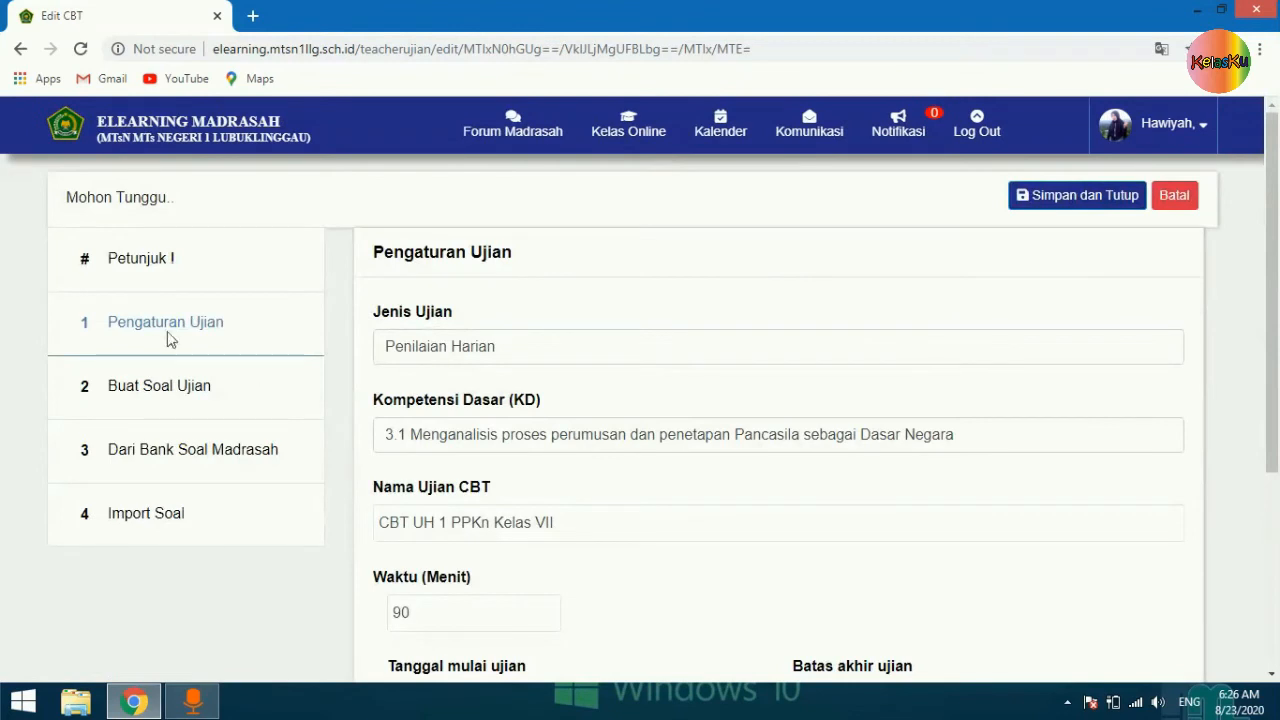
pyautogui.click(159, 388)
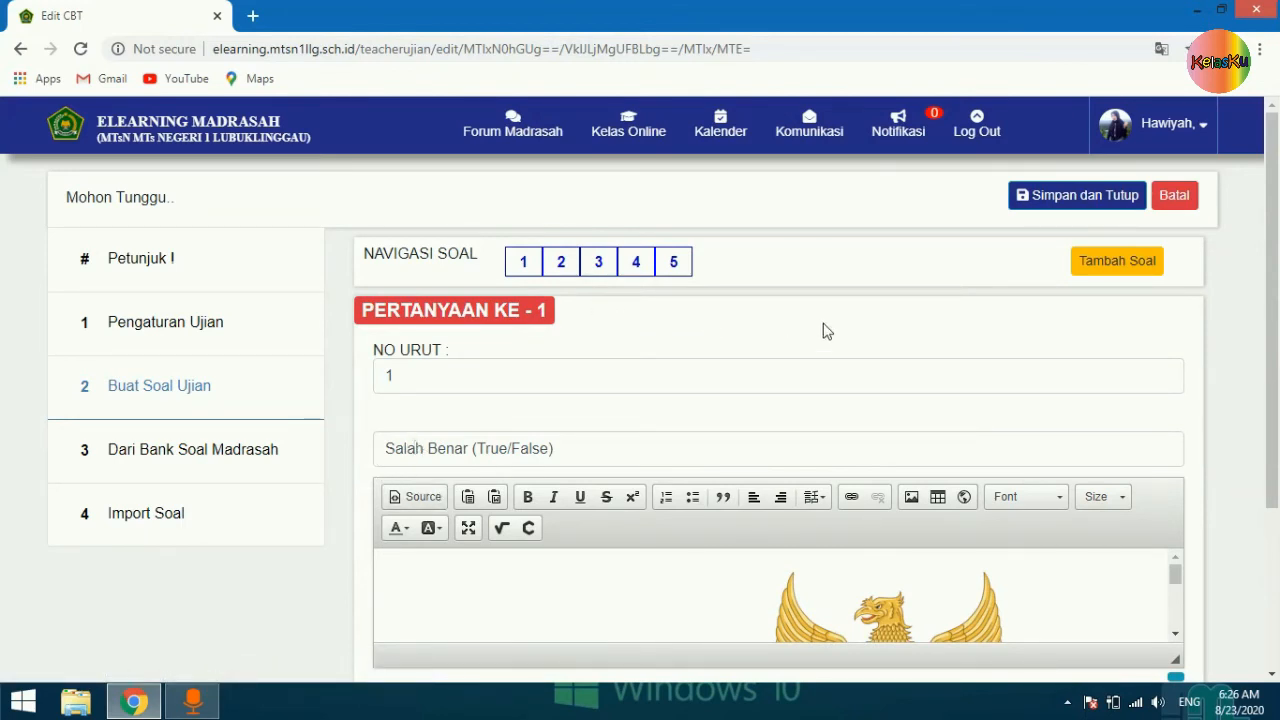
pyautogui.scroll(-2, 746, 382)
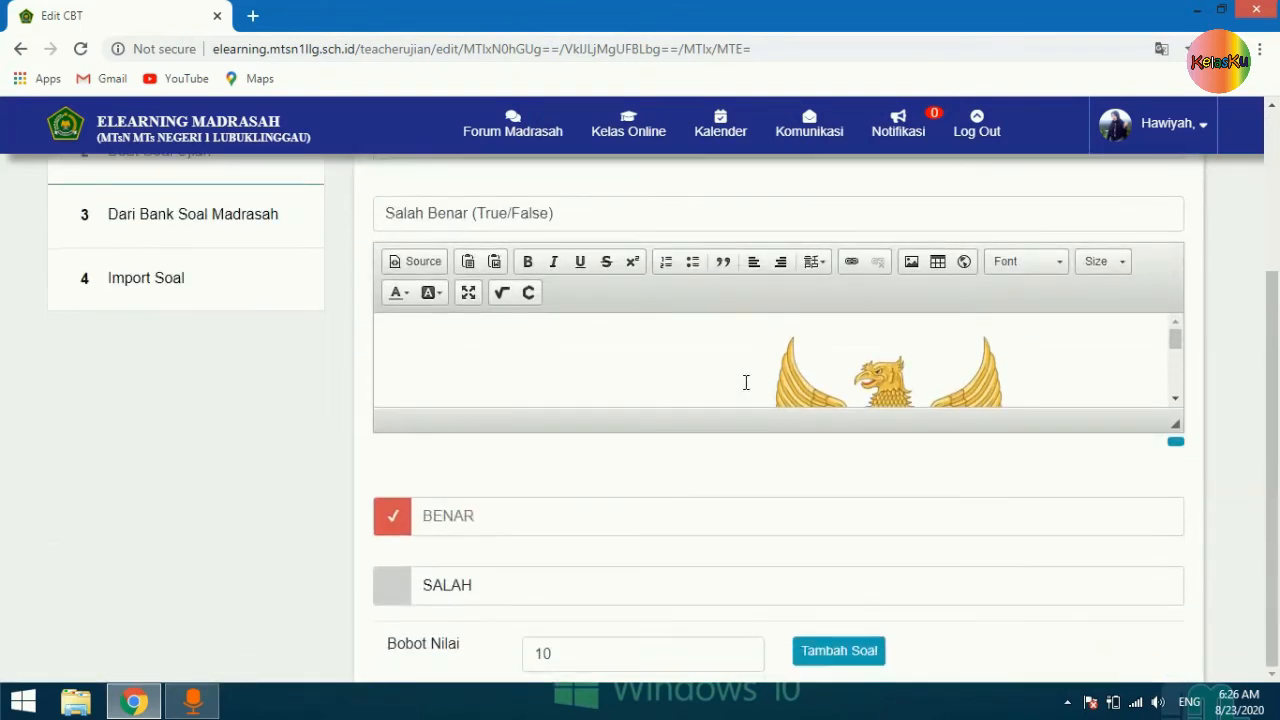
pyautogui.scroll(2, 630, 379)
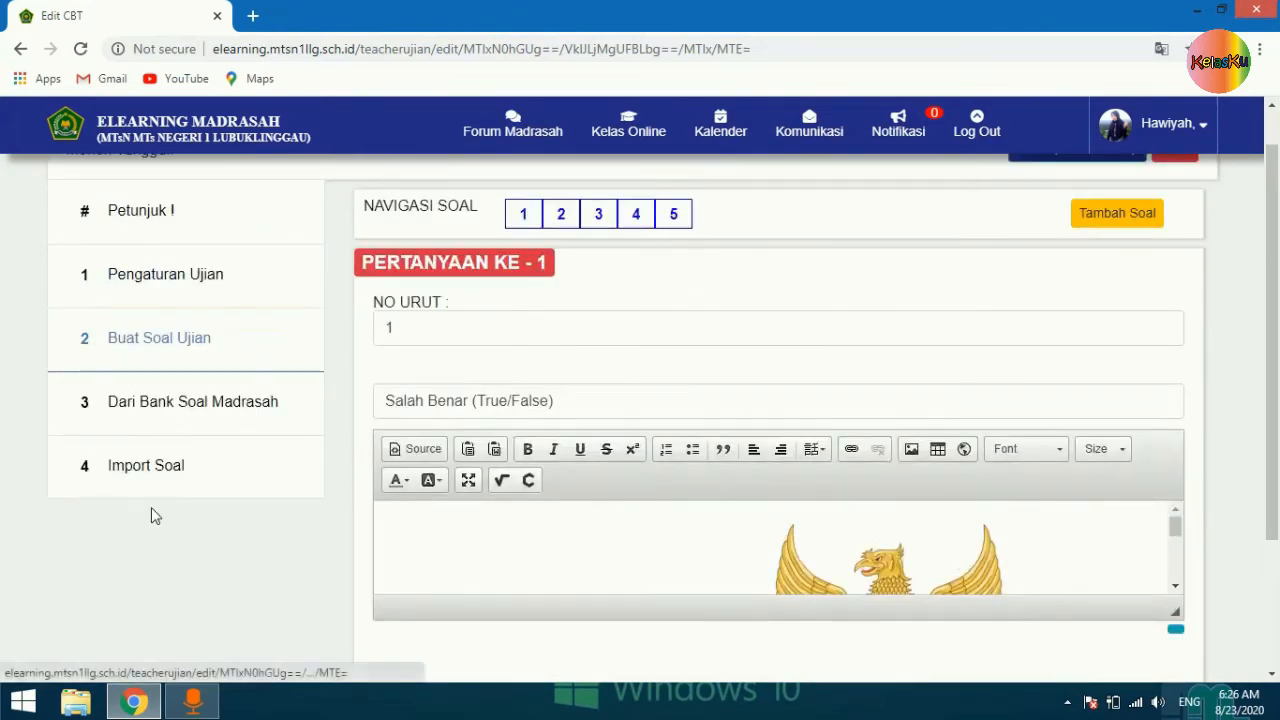
# Step: Download the Import Soal question template and show the downloaded file in its folder
pyautogui.click(133, 478)
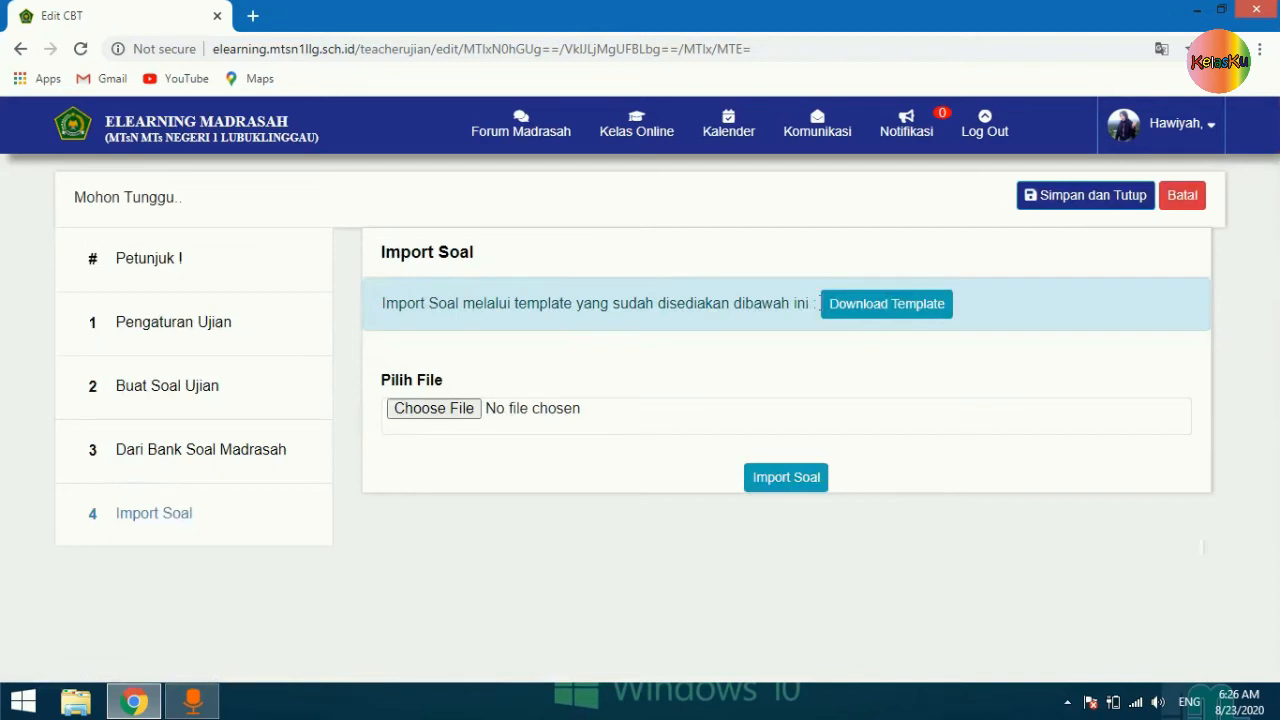
pyautogui.click(886, 304)
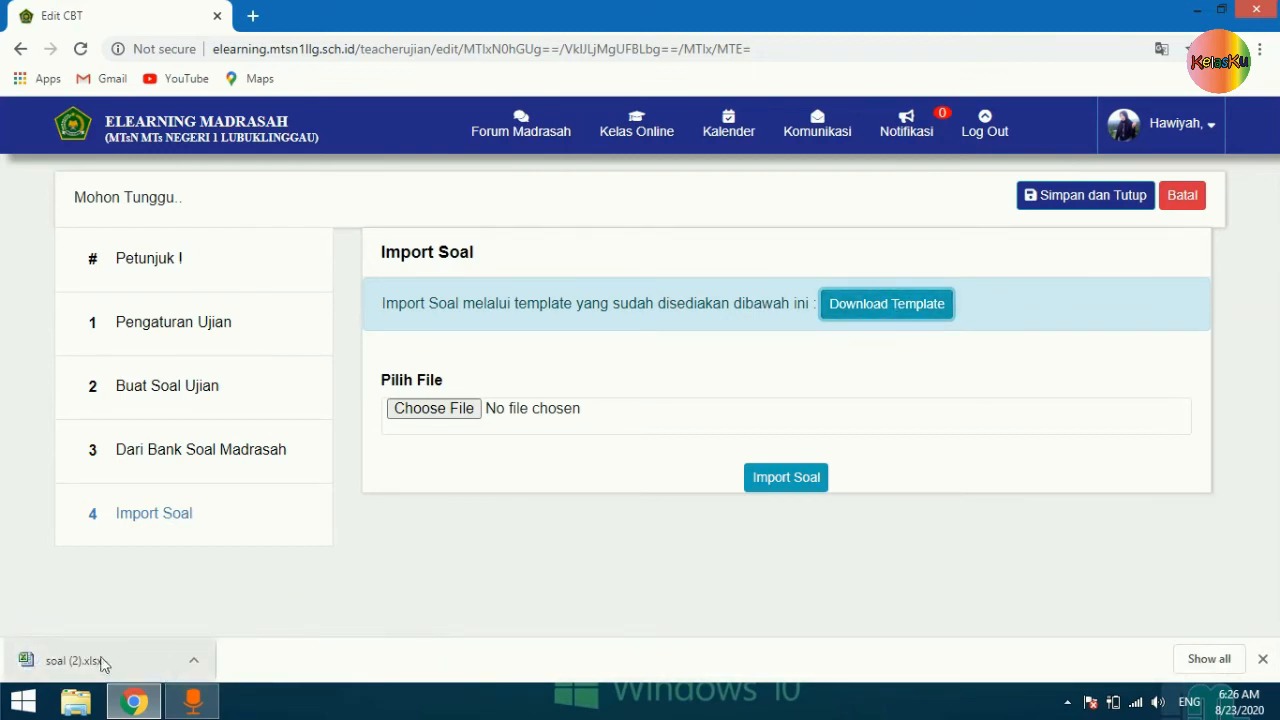
pyautogui.click(194, 661)
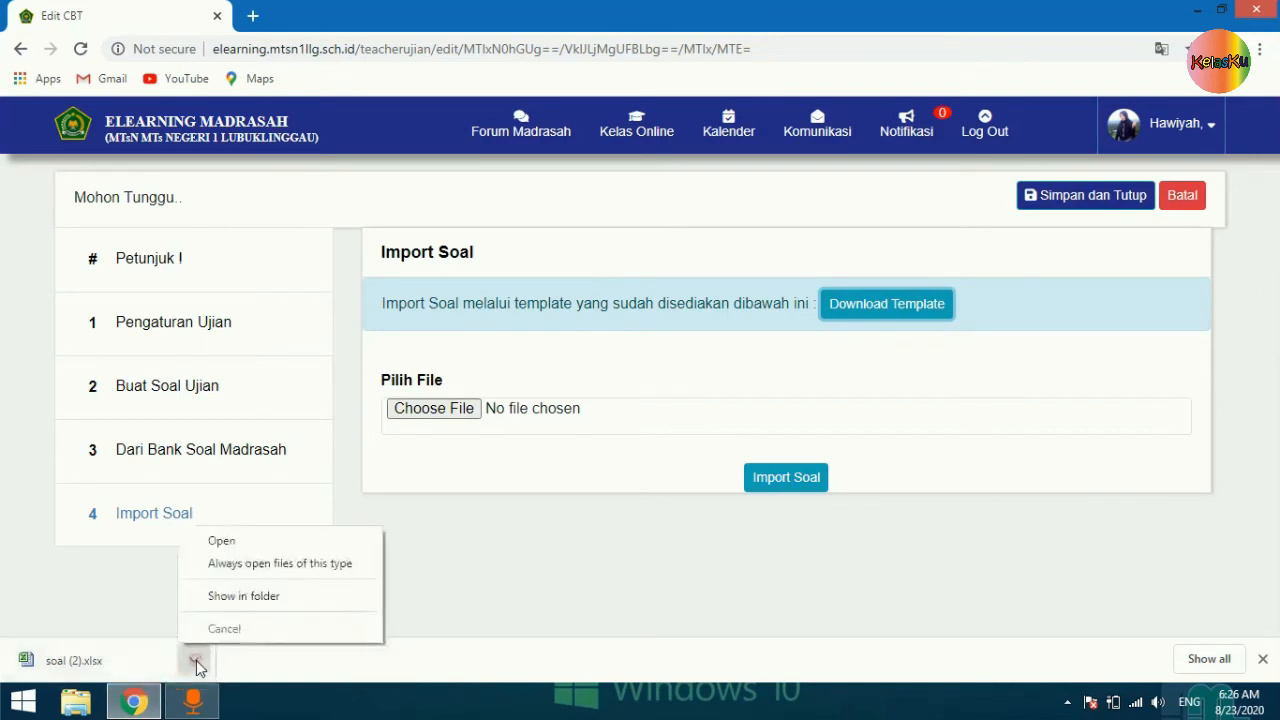
pyautogui.click(243, 596)
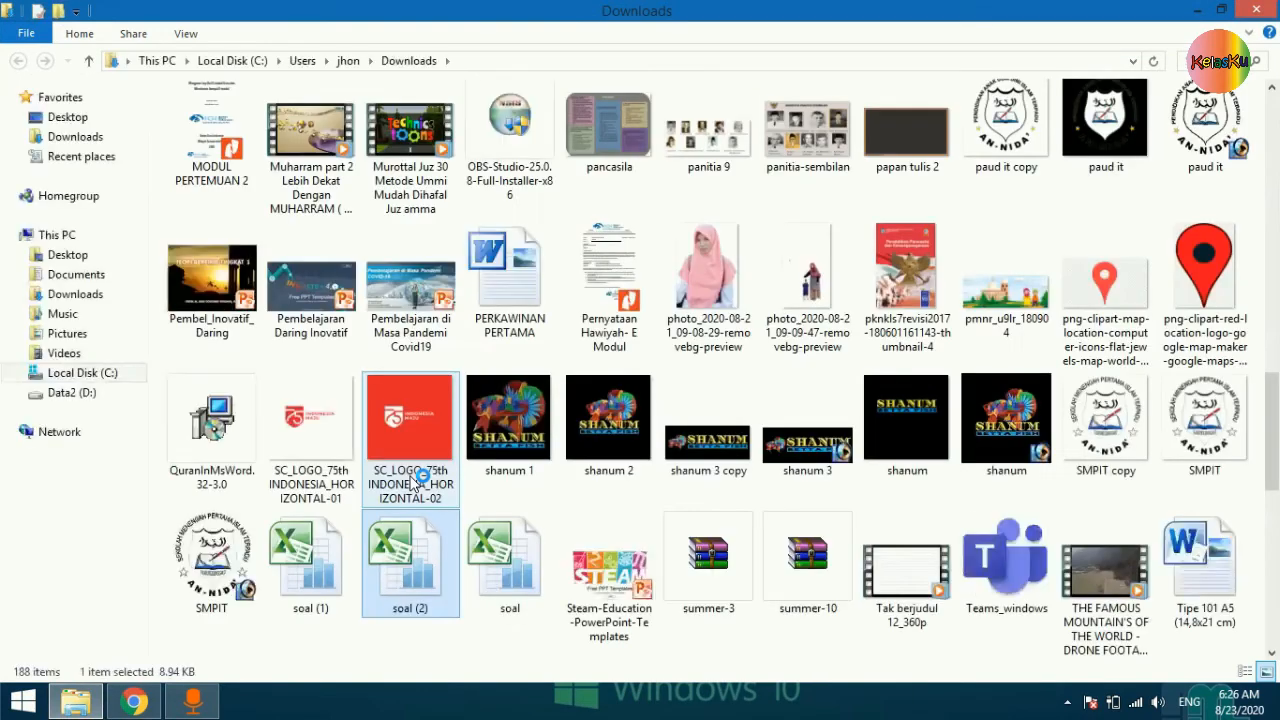
# Step: Open the soal (2) template in Excel, dismiss the activation wizard, enable editing and maximize the workbook
pyautogui.doubleClick(408, 586)
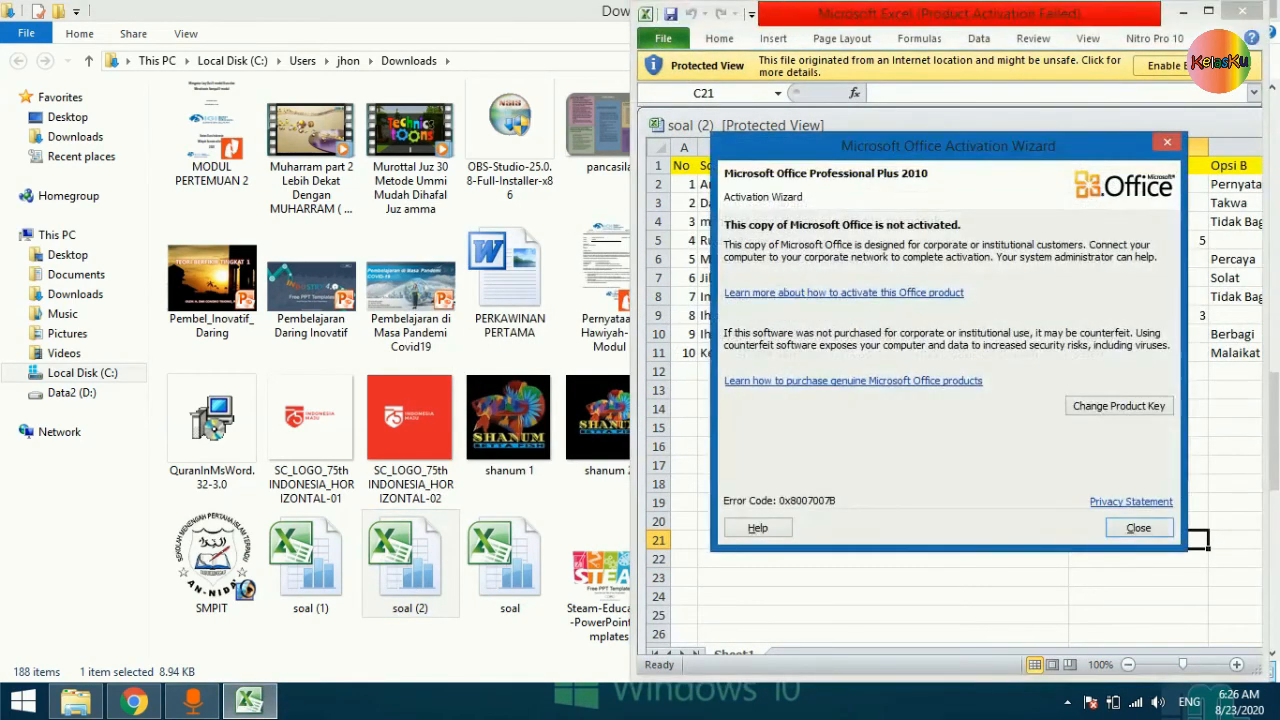
pyautogui.click(1166, 142)
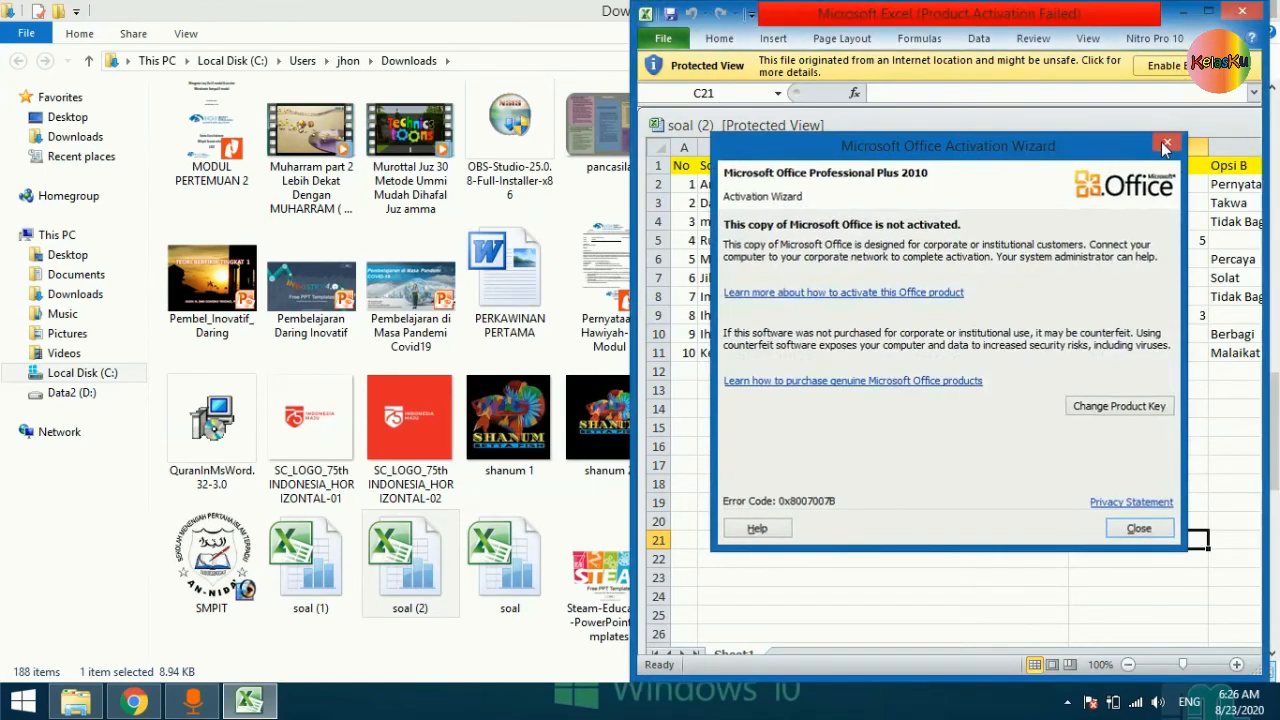
pyautogui.click(1186, 68)
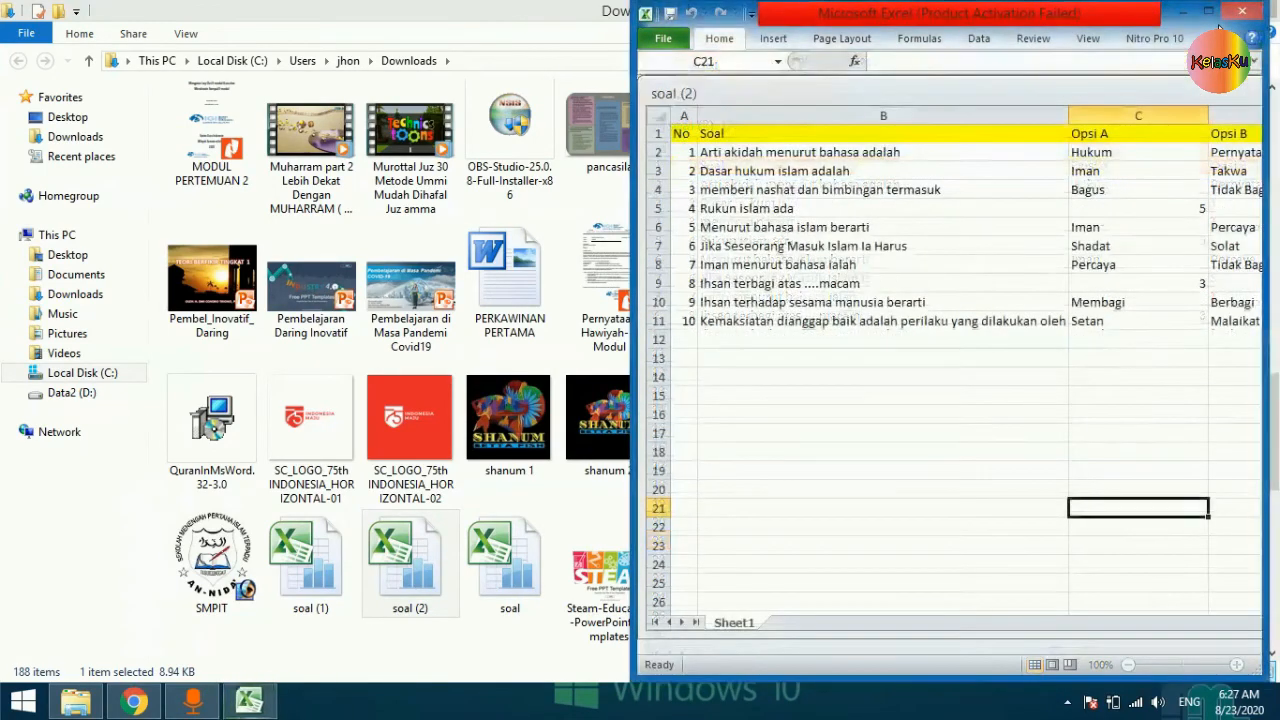
pyautogui.click(1209, 12)
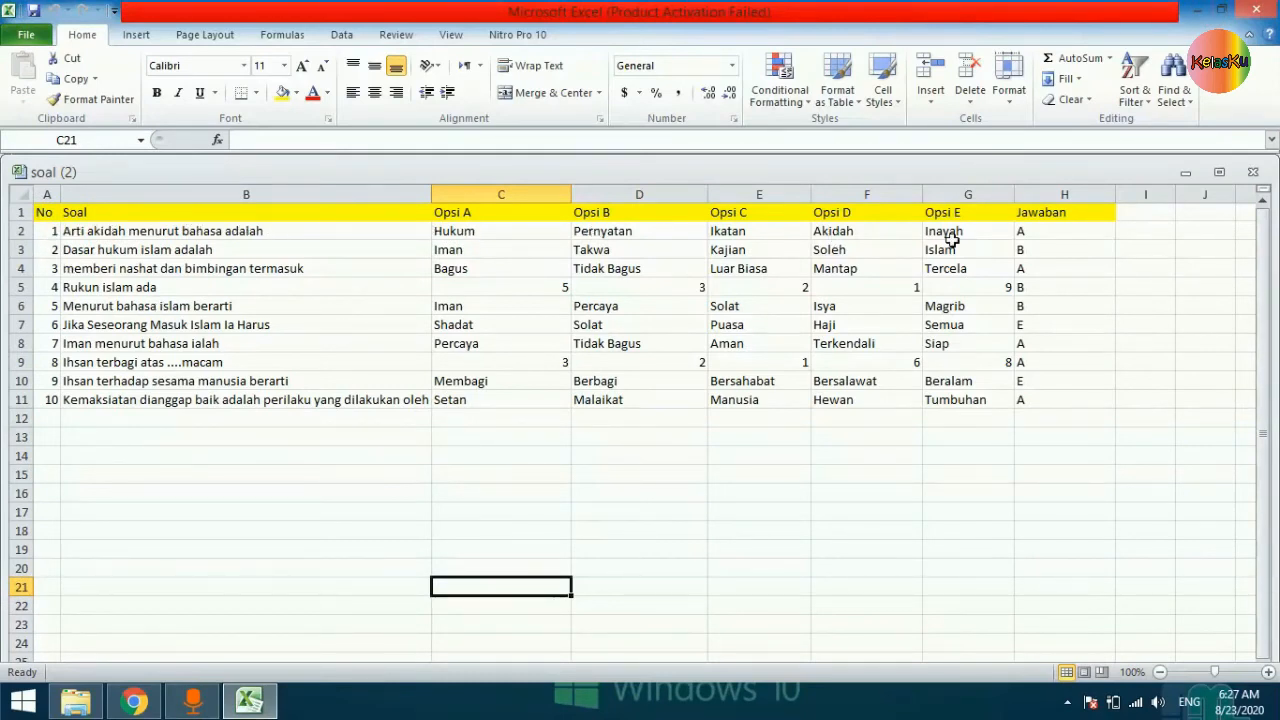
# Step: Examine the template's question text and Jawaban entries to see how import questions are laid out
pyautogui.click(70, 228)
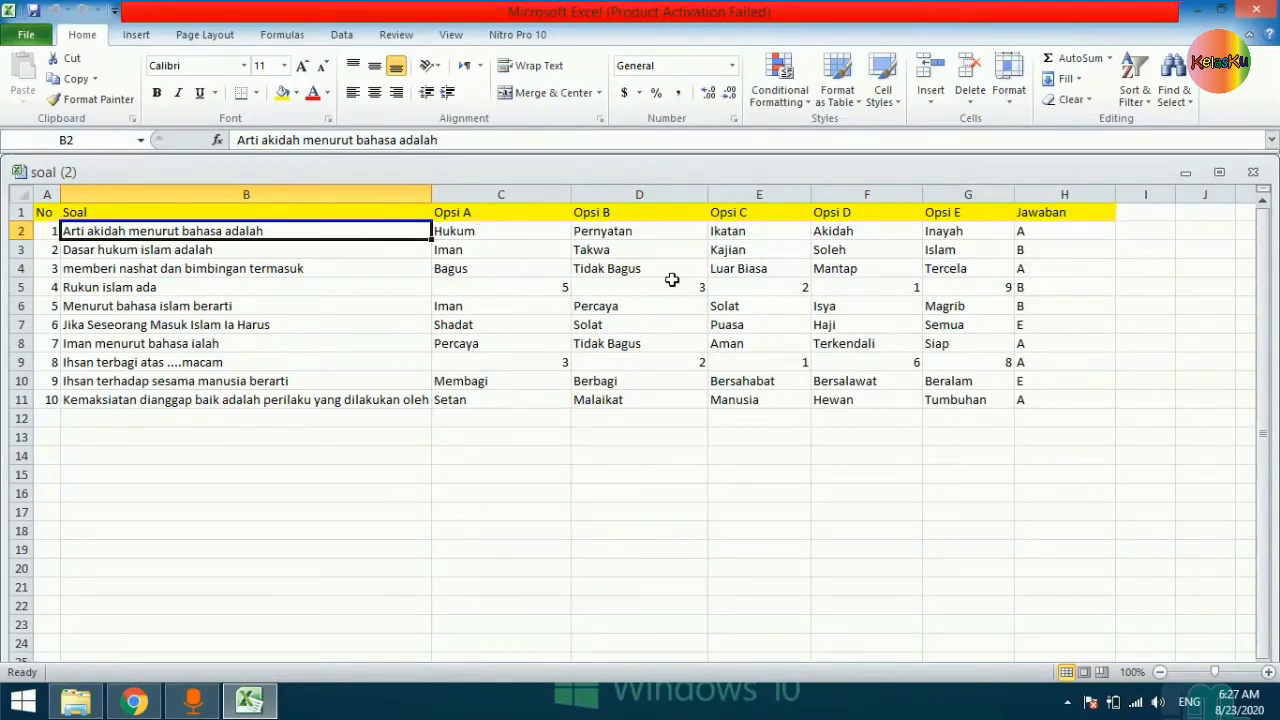
pyautogui.click(1053, 228)
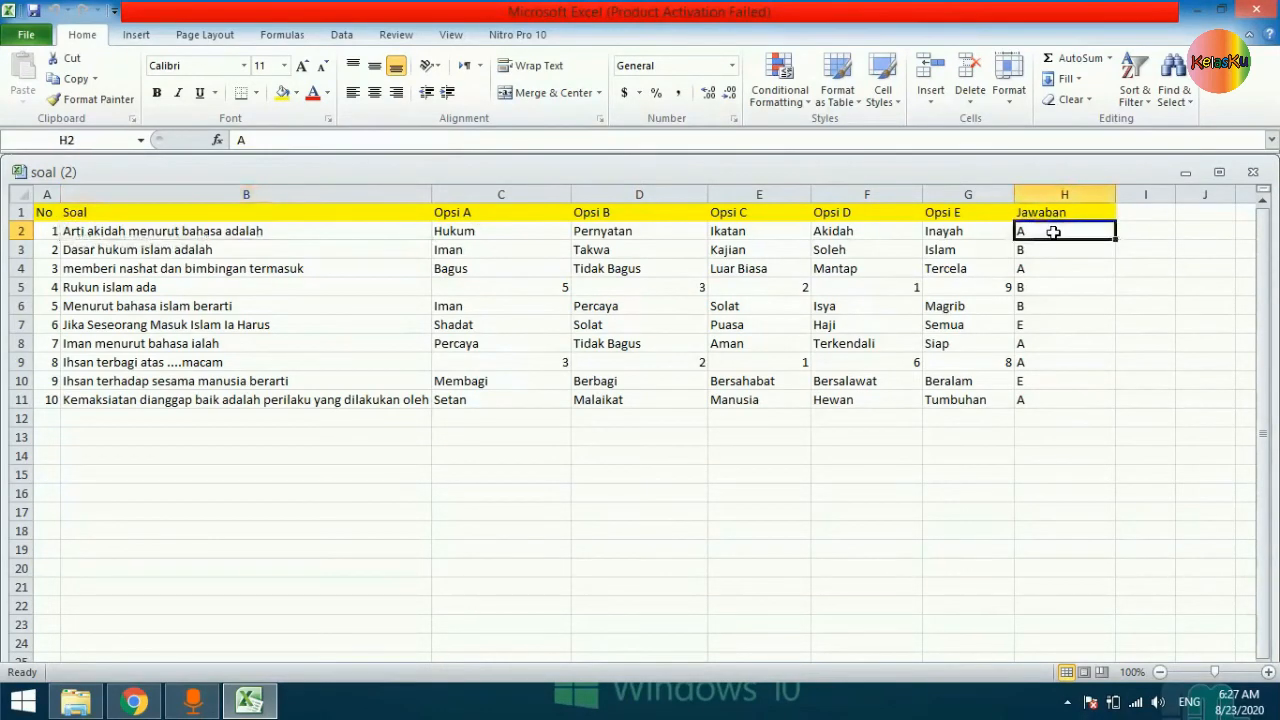
pyautogui.click(1055, 285)
pyautogui.click(1058, 323)
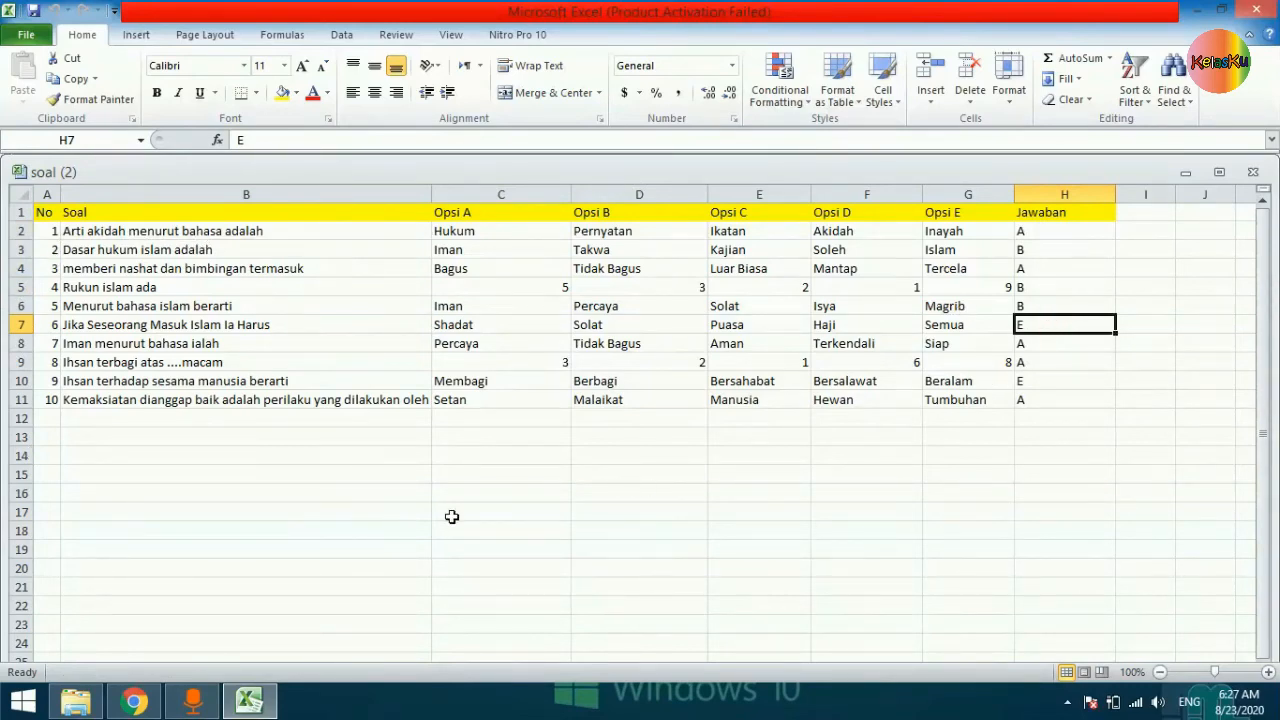
# Step: Switch back to the E-Learning page in Chrome and import questions from soal.xlsx in the Downloads folder
pyautogui.click(134, 700)
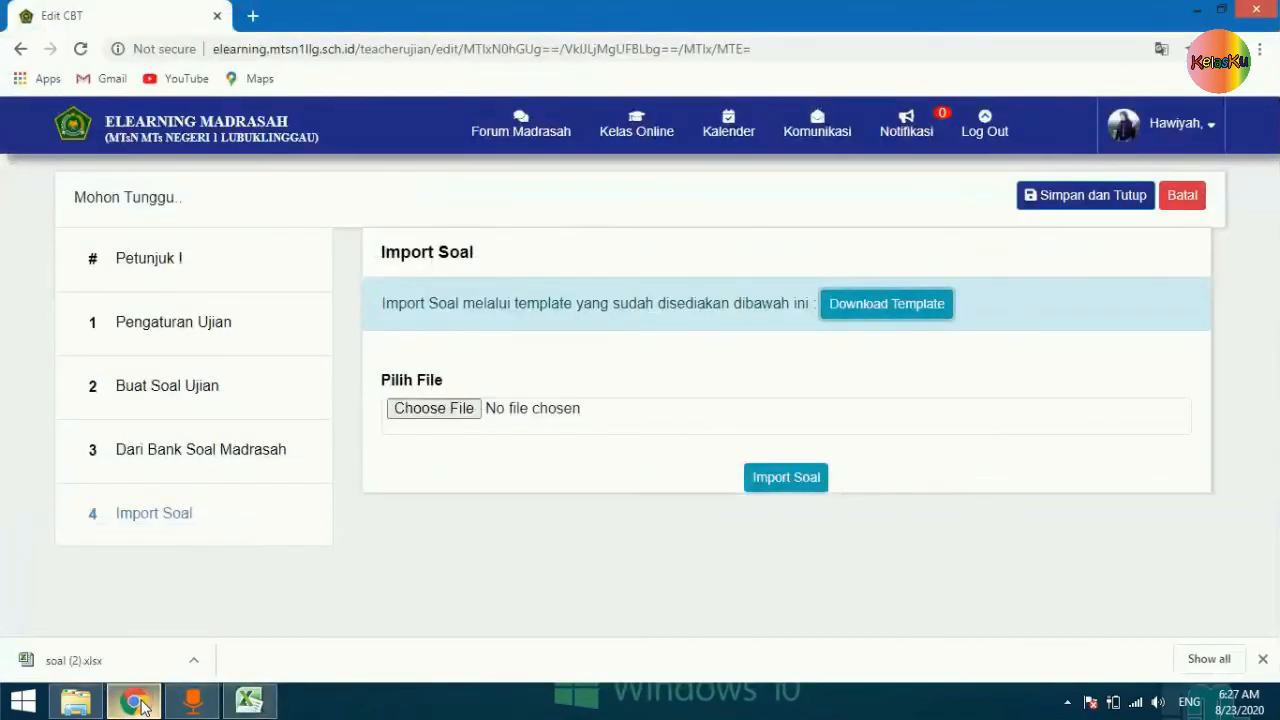
pyautogui.click(428, 410)
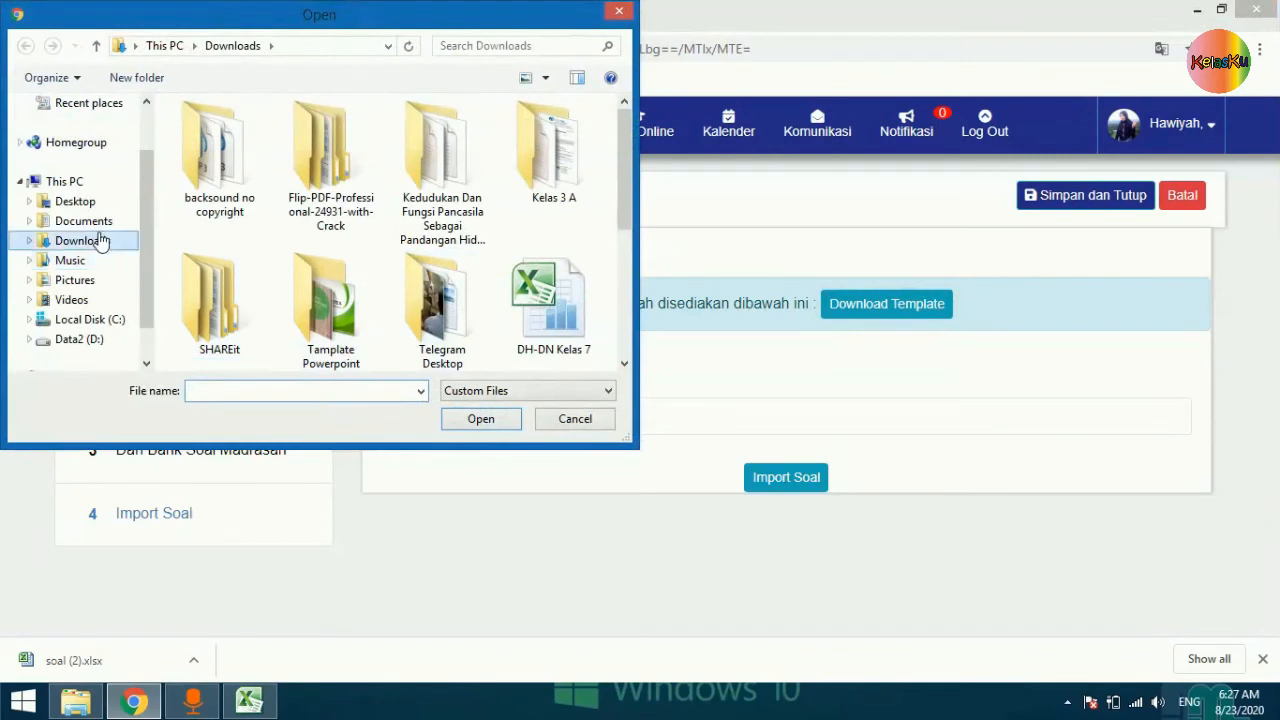
pyautogui.click(89, 244)
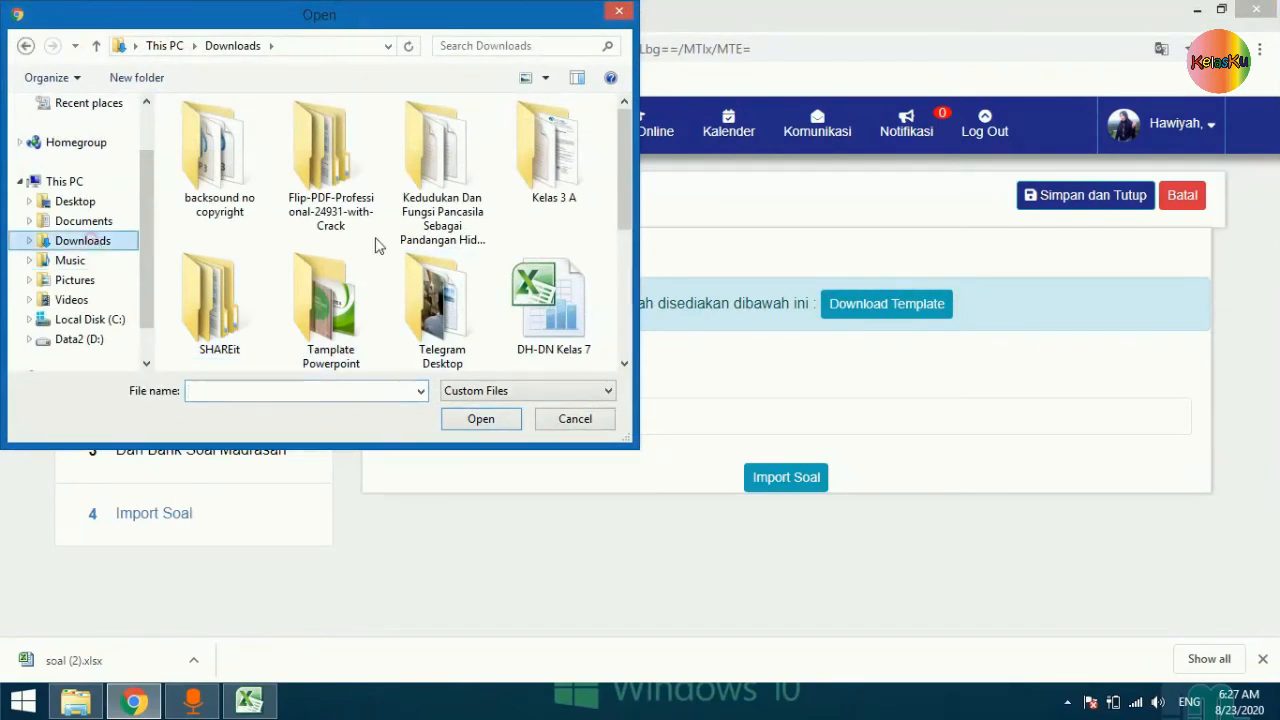
pyautogui.click(623, 365)
pyautogui.click(623, 365)
pyautogui.click(623, 365)
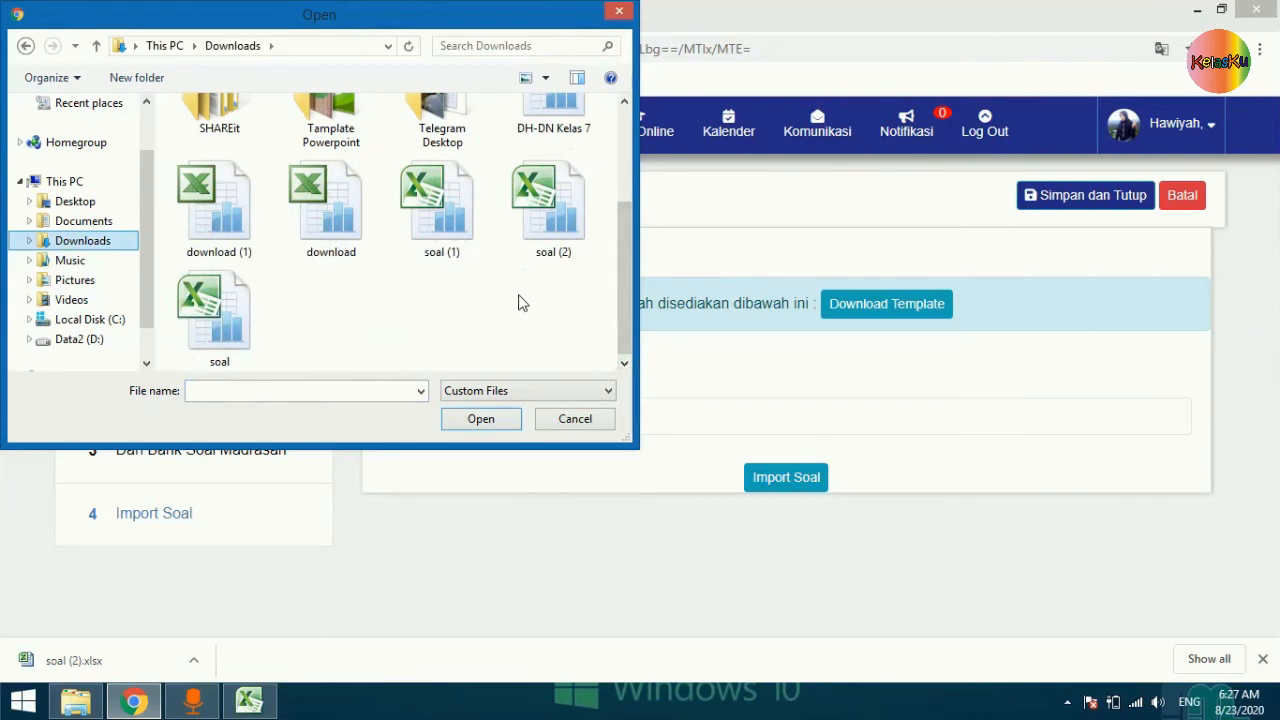
pyautogui.click(211, 314)
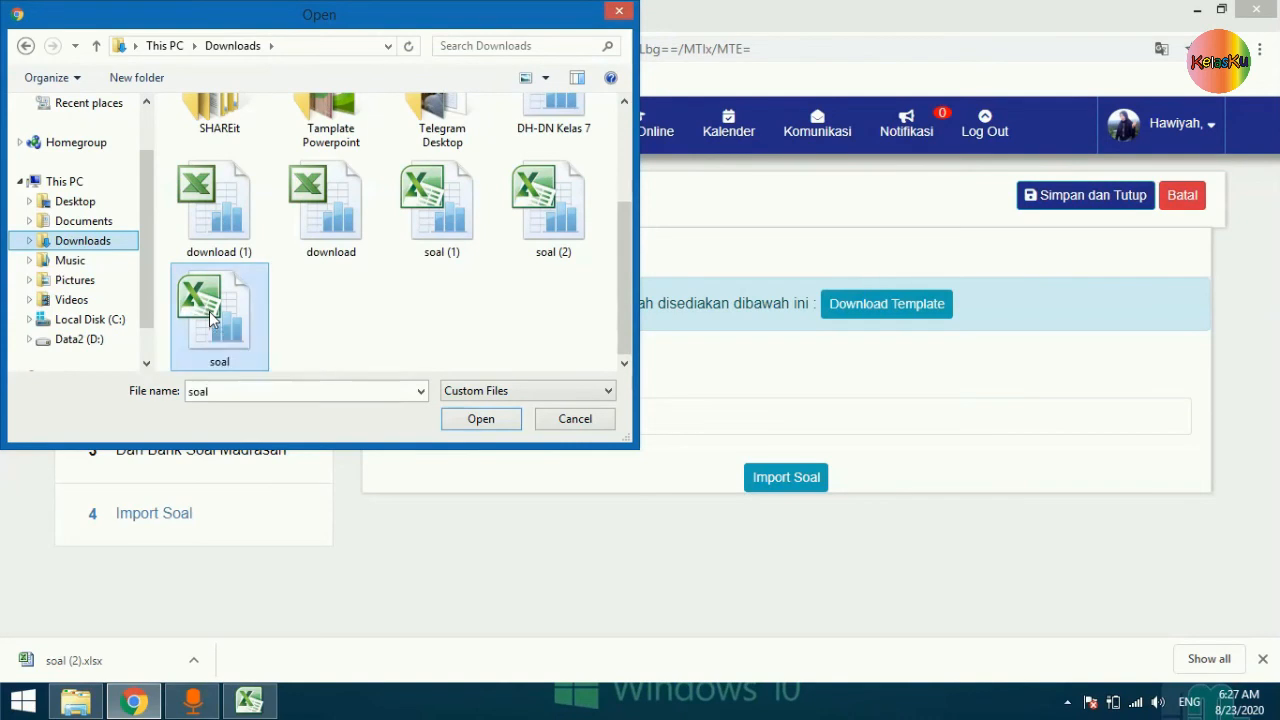
pyautogui.click(478, 419)
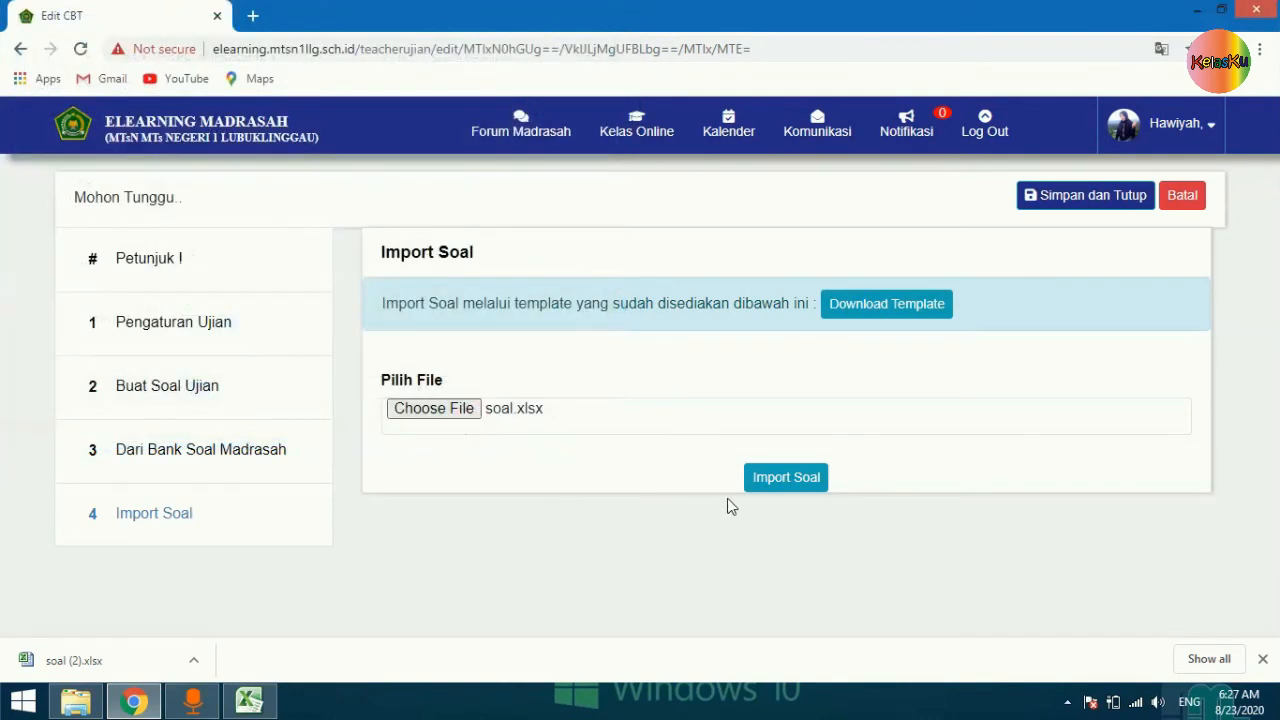
pyautogui.click(793, 481)
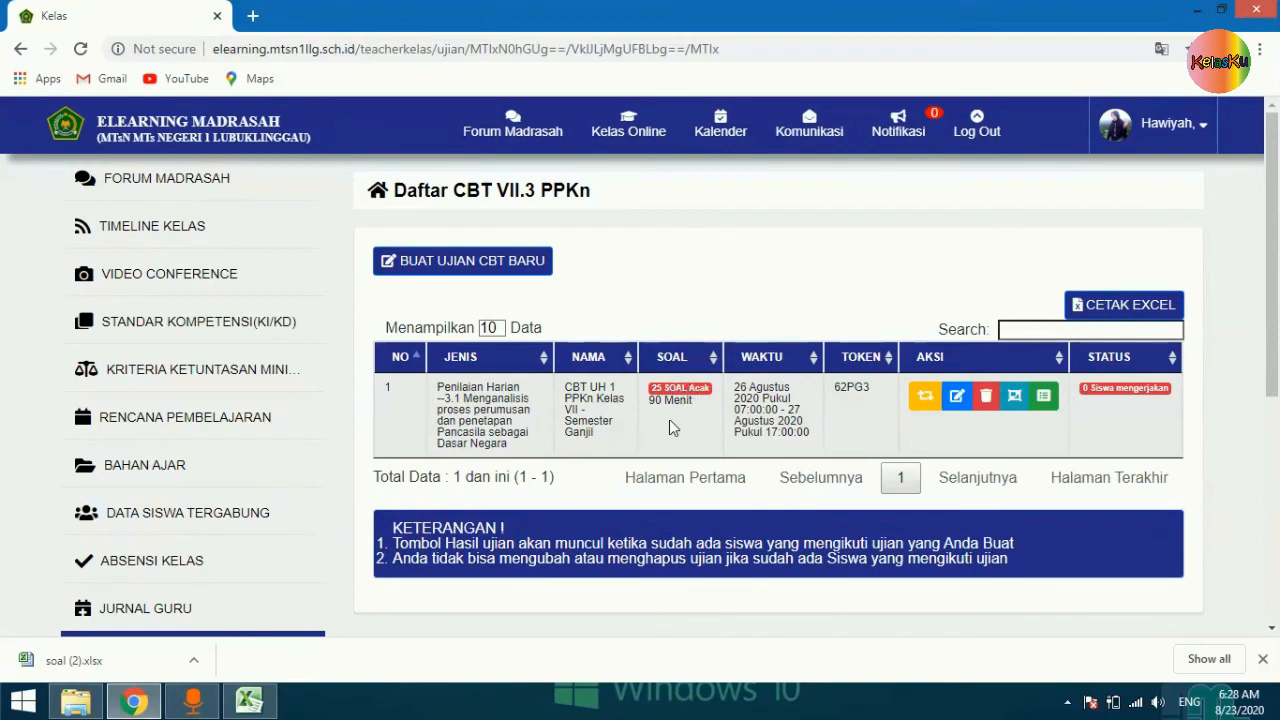
# Step: Reopen the VII.3 PPKn CBT for editing and check its exam settings, question numbering and question 1's contents
pyautogui.click(955, 400)
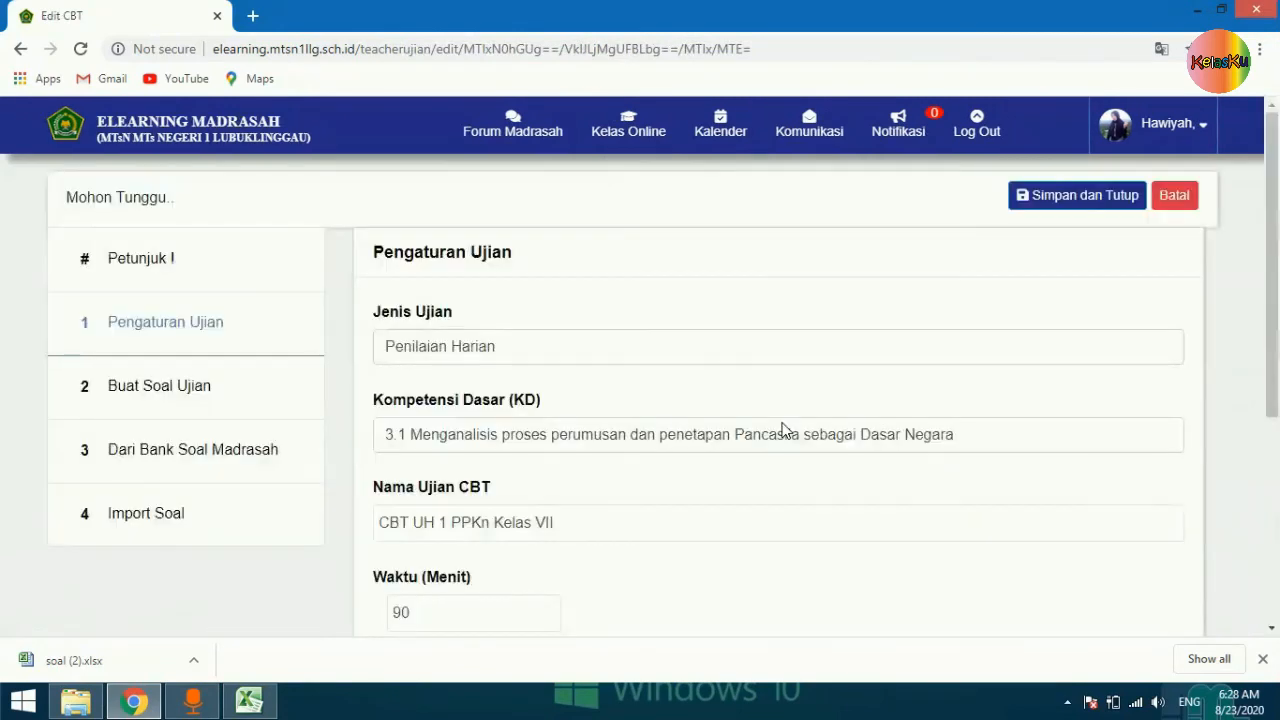
pyautogui.click(150, 386)
pyautogui.click(124, 394)
pyautogui.click(135, 391)
pyautogui.scroll(-3, 186, 432)
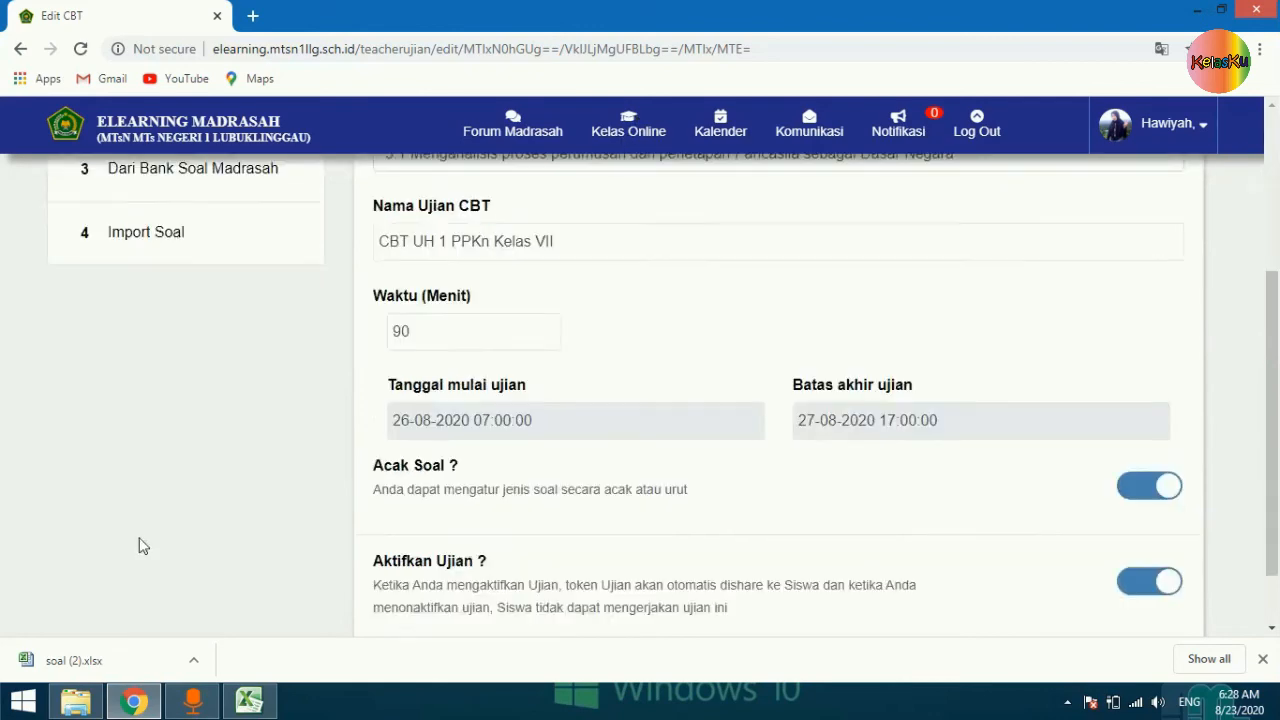
pyautogui.scroll(-1, 134, 557)
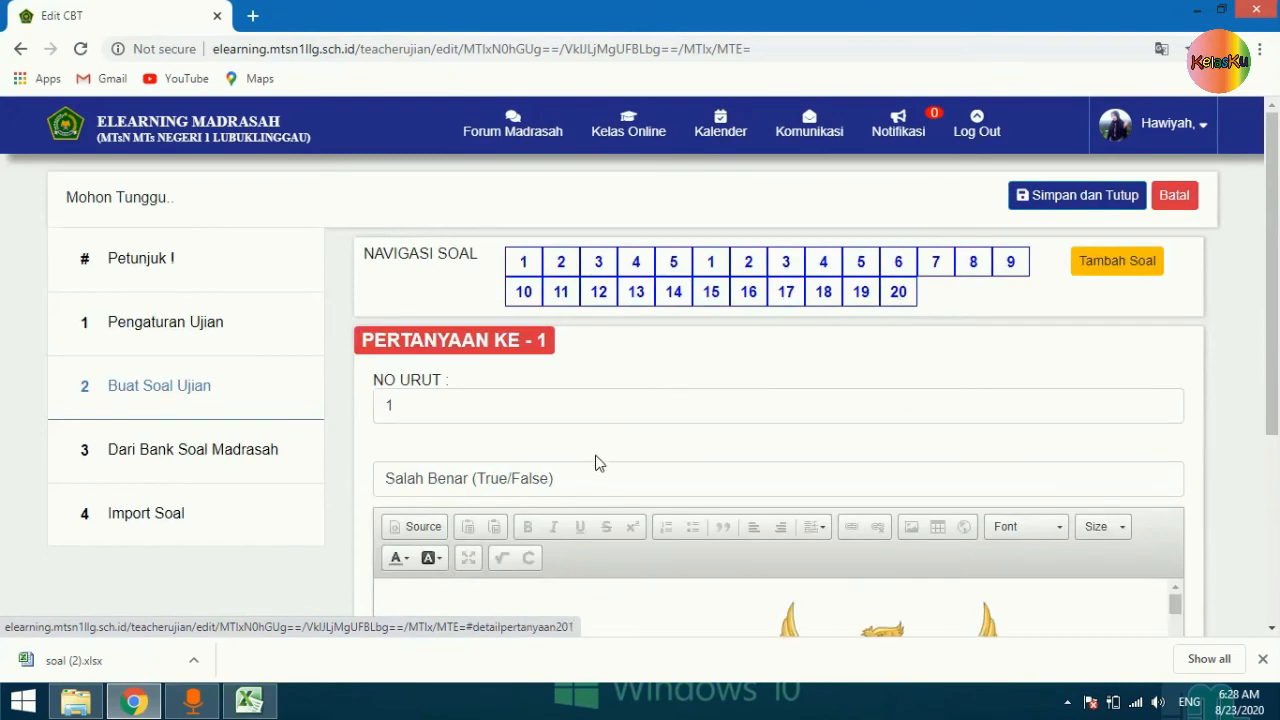
pyautogui.scroll(-3, 857, 314)
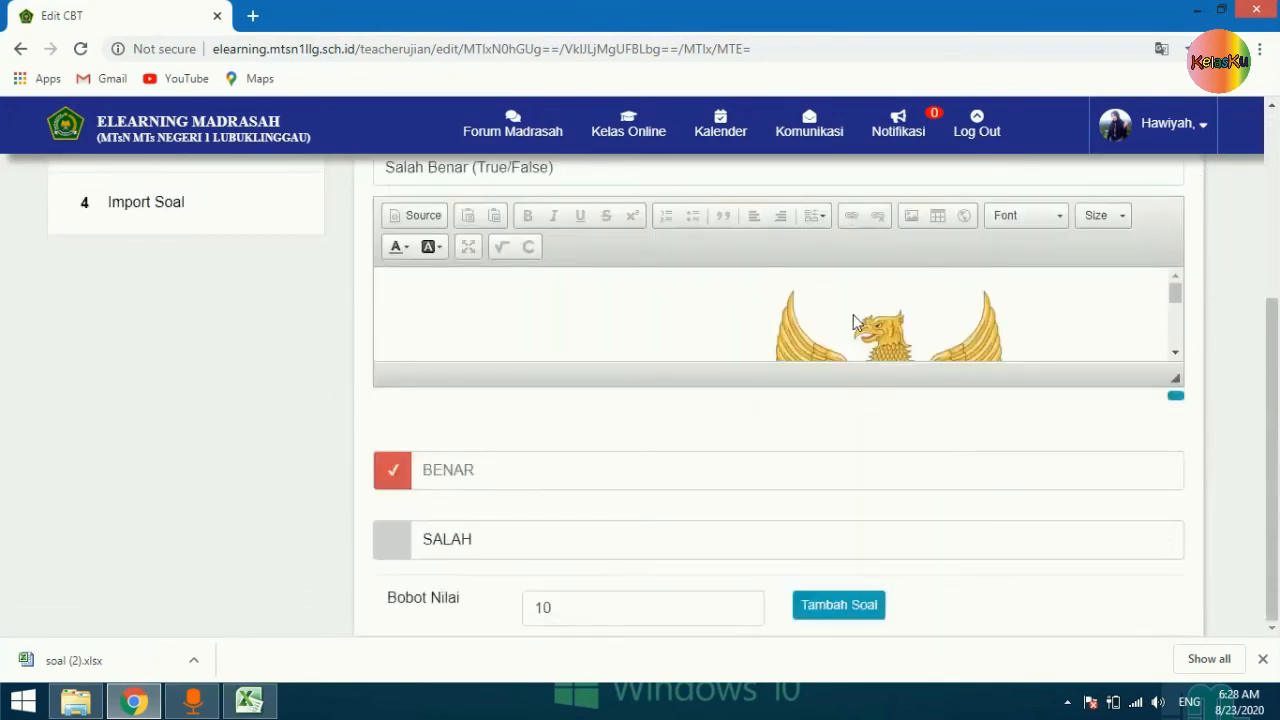
pyautogui.moveTo(1176, 336); pyautogui.dragTo(1180, 300)
pyautogui.moveTo(1273, 350); pyautogui.dragTo(1272, 160)
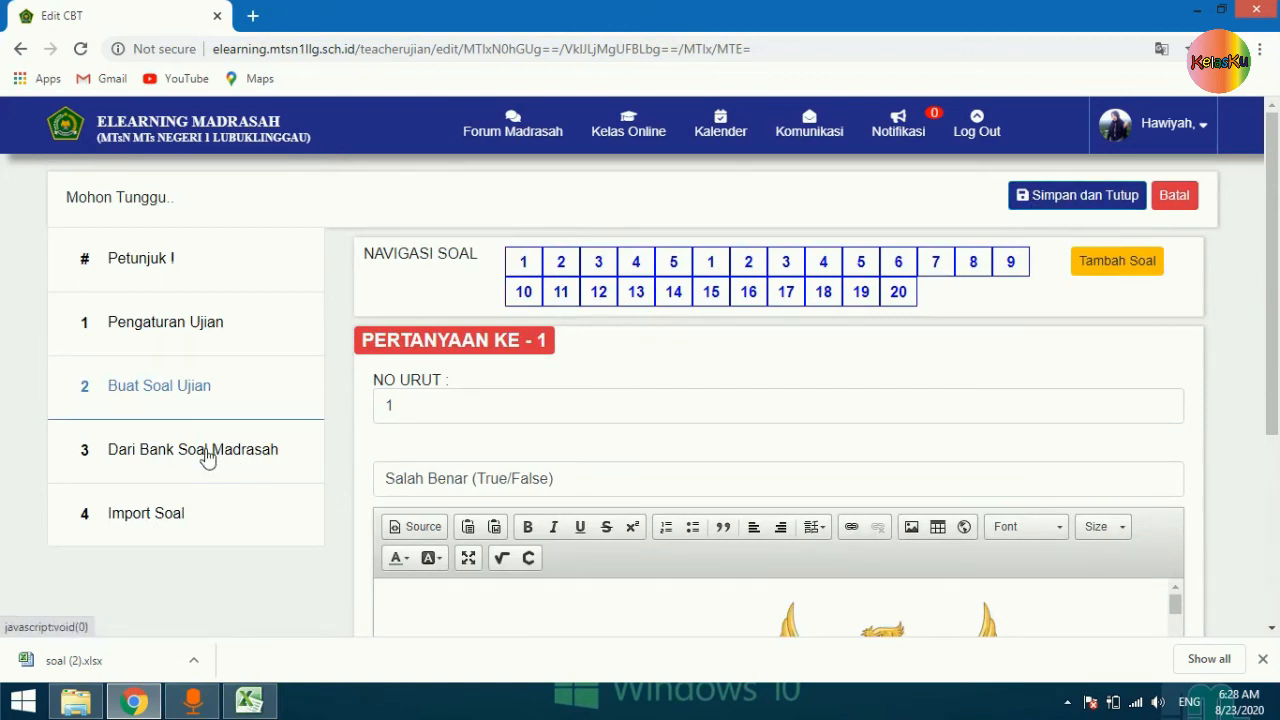
# Step: Save and close the VII.3 PPKn CBT, confirming the save
pyautogui.click(1069, 200)
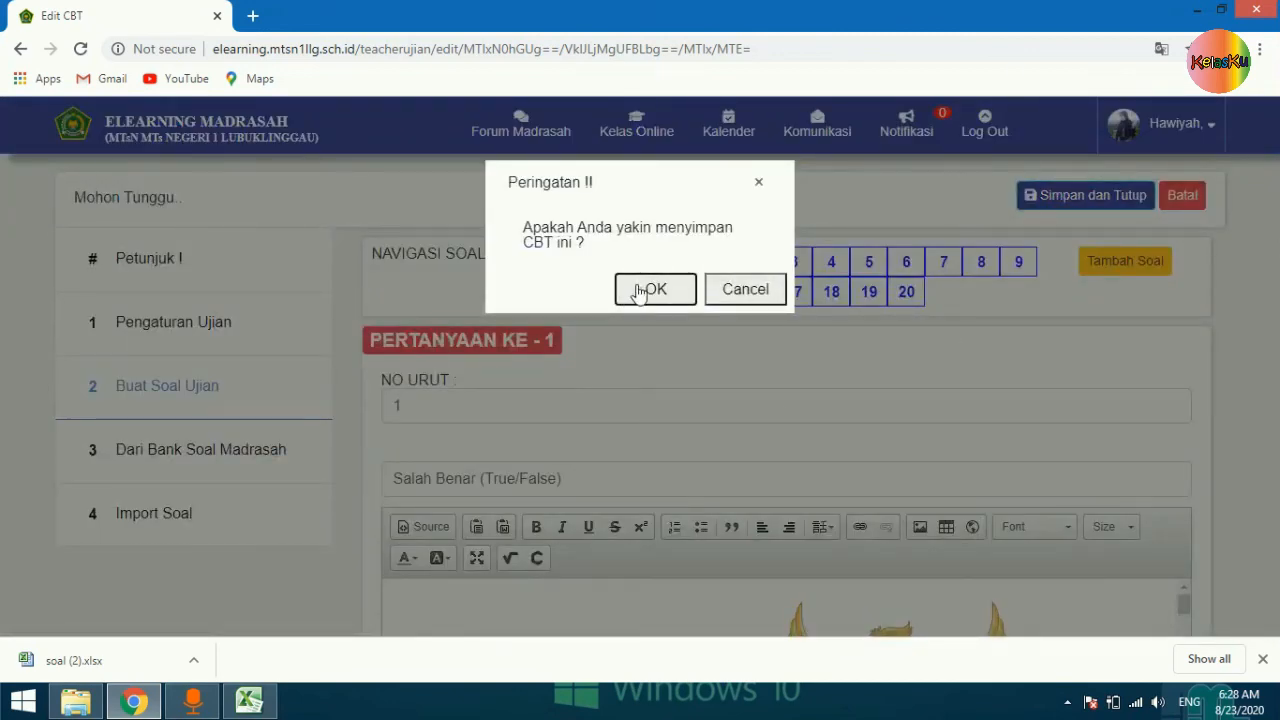
pyautogui.click(638, 290)
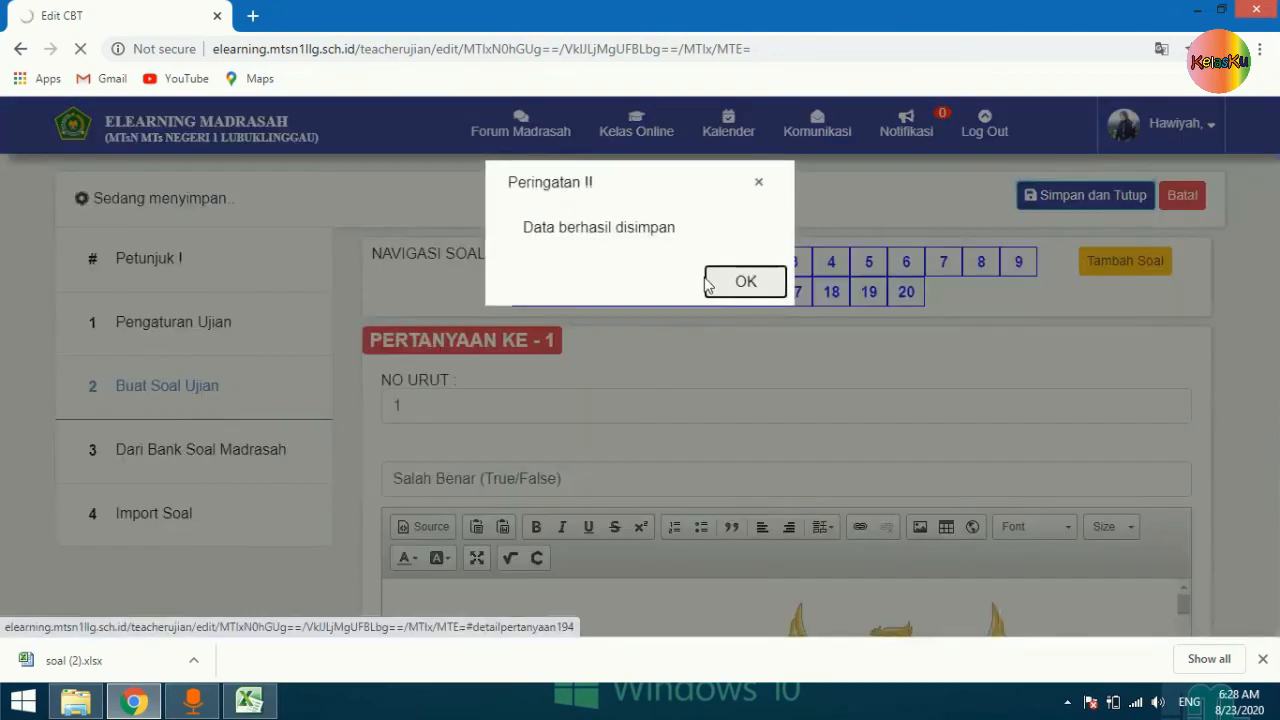
pyautogui.click(737, 288)
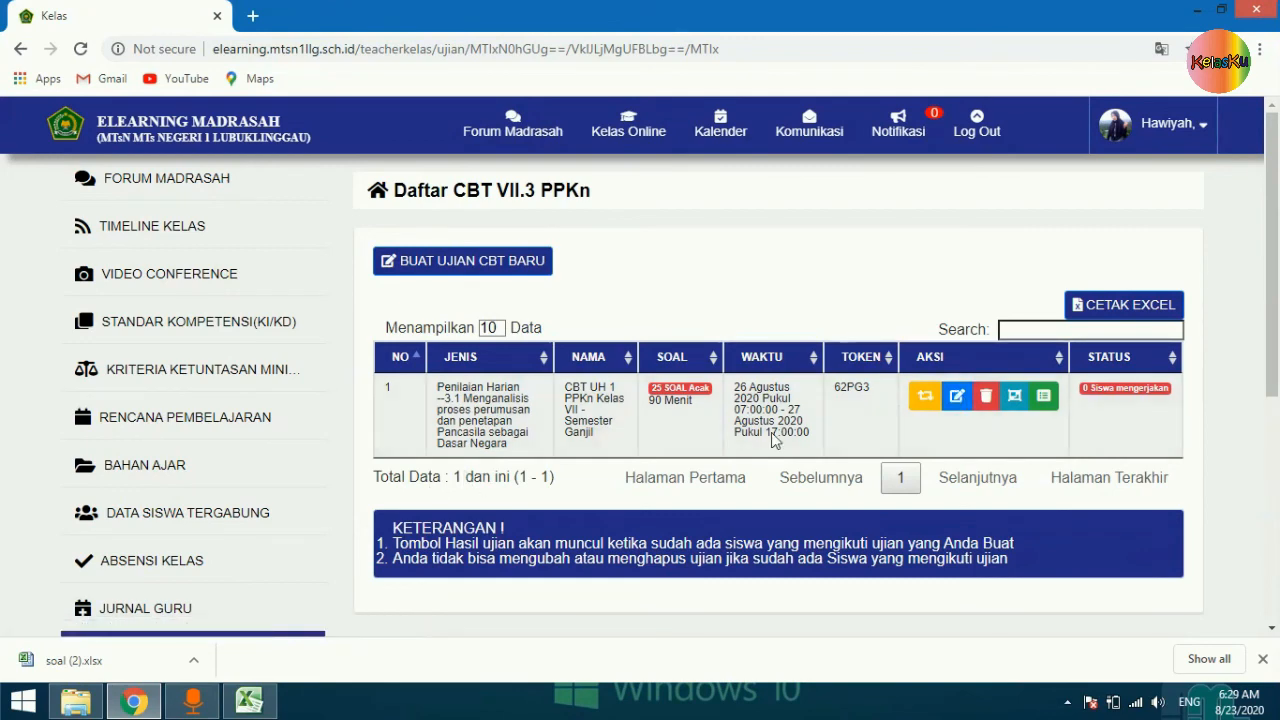
# Step: Review the VII.3 PPKn CBT list and log out of E-Learning Madrasah, confirming the exit
pyautogui.scroll(-1, 930, 427)
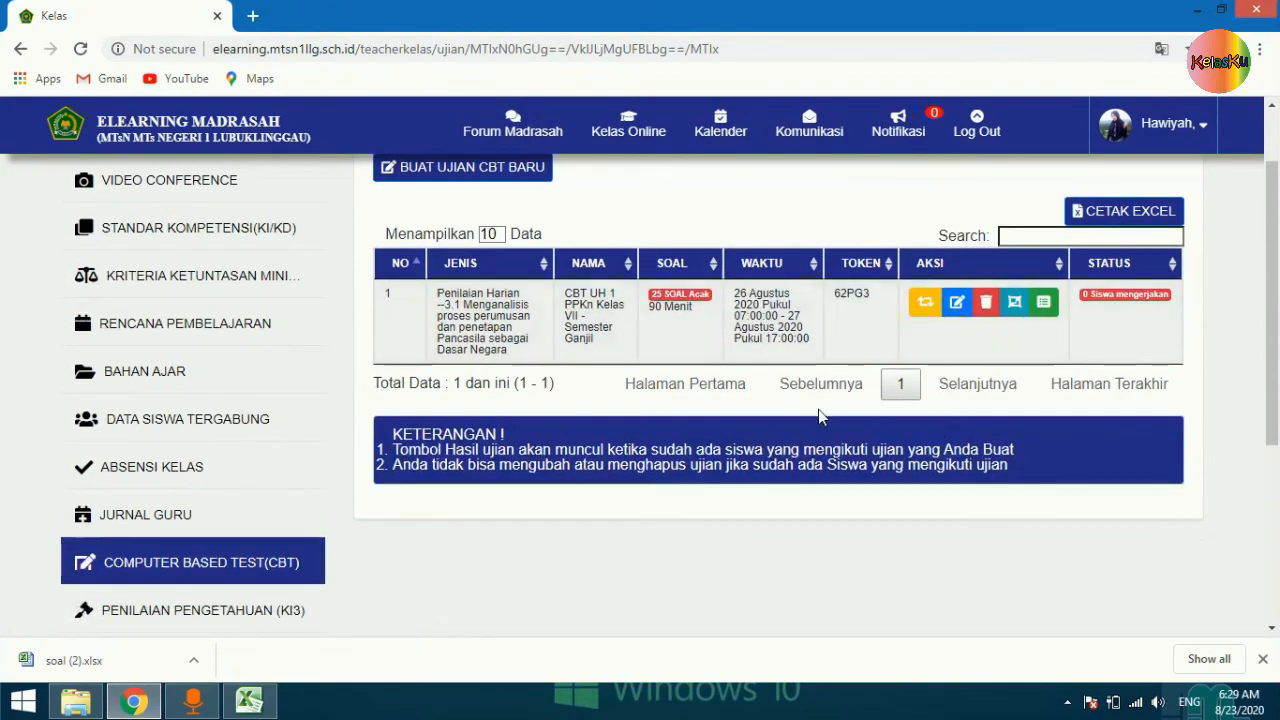
pyautogui.scroll(1, 743, 434)
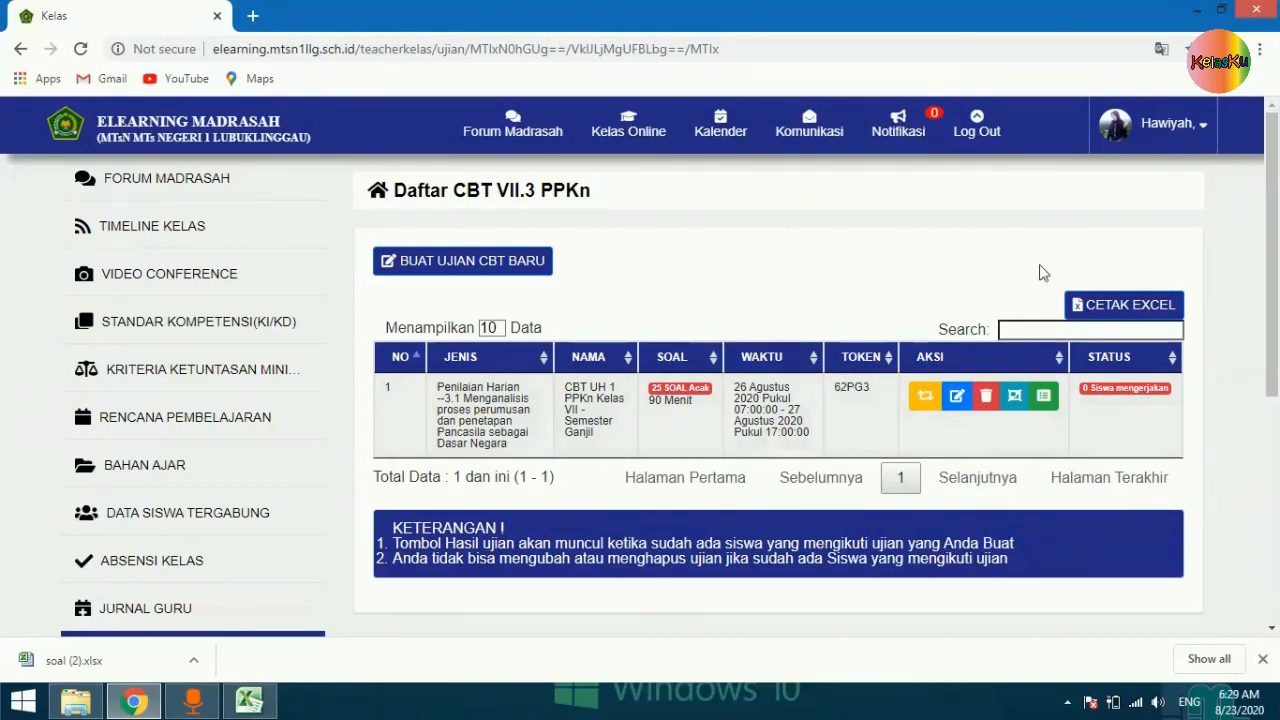
pyautogui.click(978, 130)
pyautogui.click(672, 290)
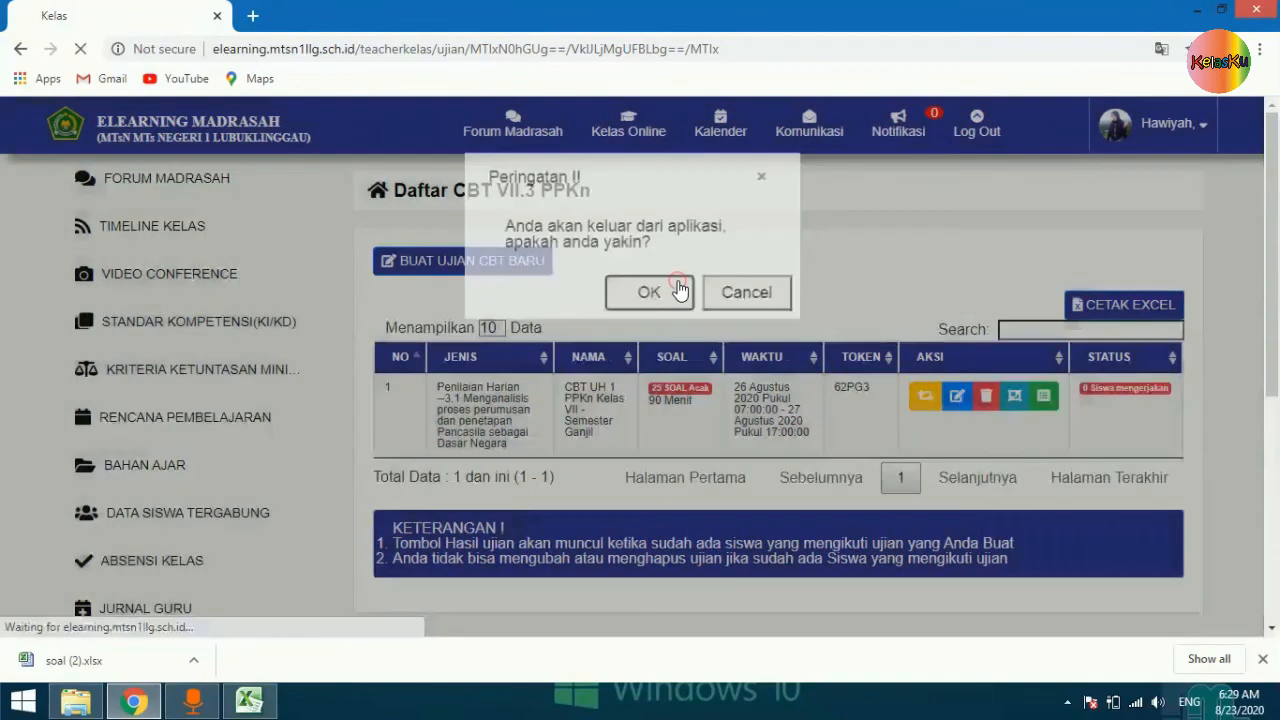